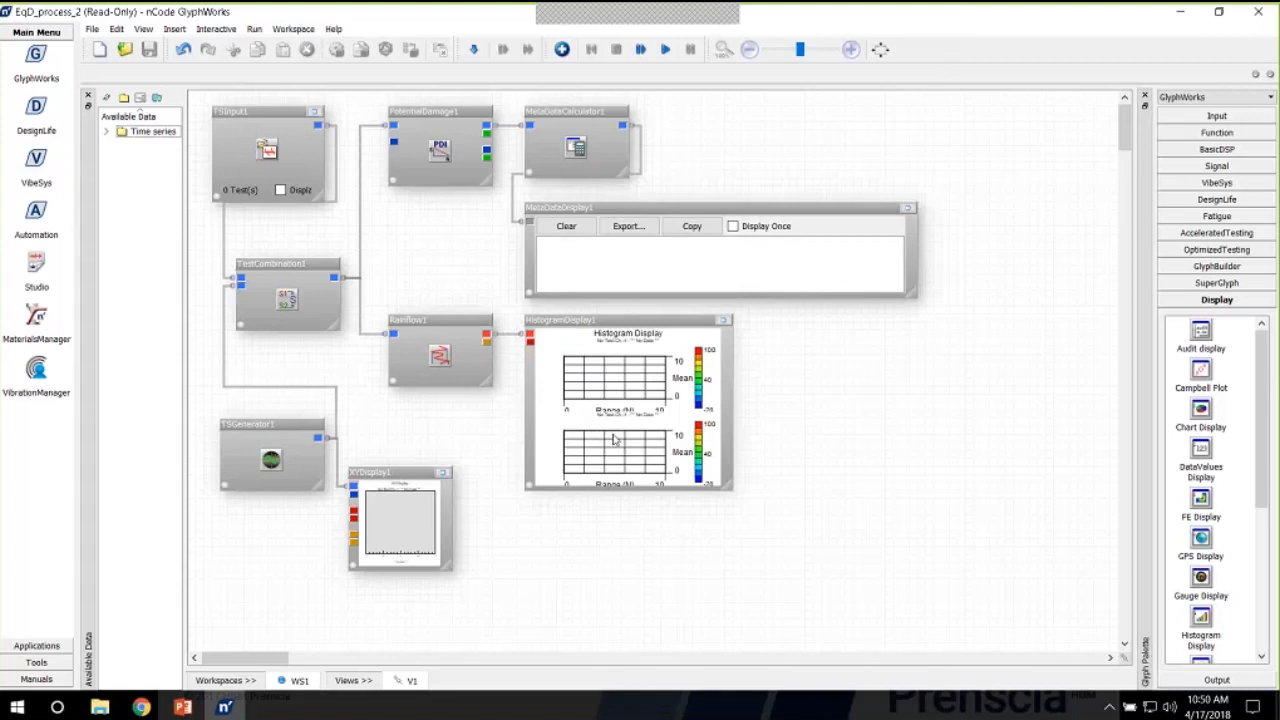
Load the beam_load time series into TSInput1 with its display enabled, and run the whole process
{"action": "left_click", "coordinate": [613, 440]}
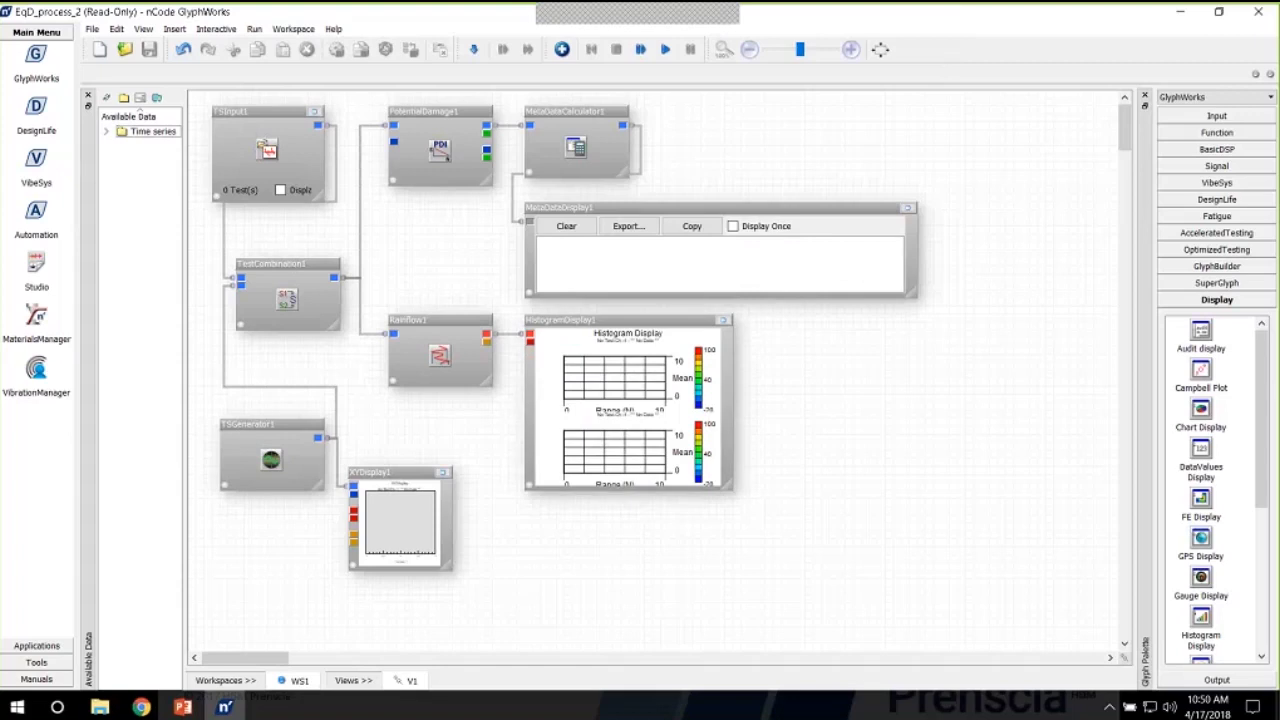
{"action": "left_click", "coordinate": [757, 265]}
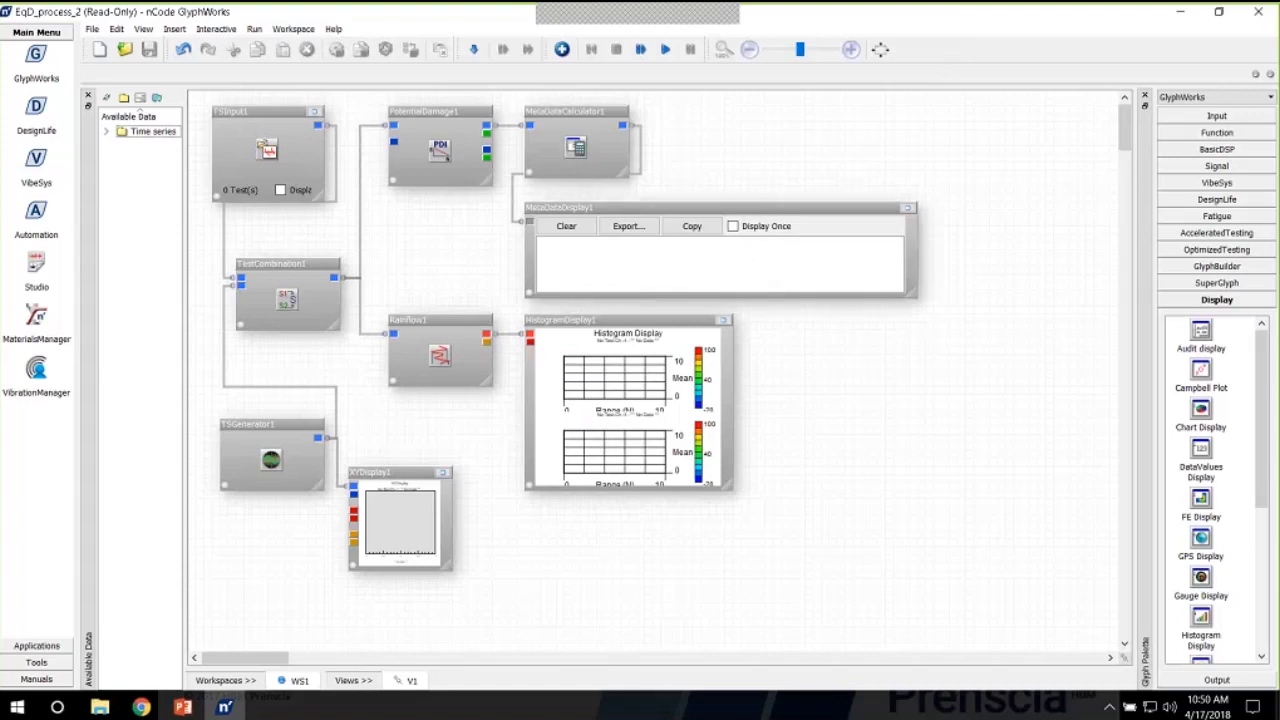
{"action": "left_click", "coordinate": [106, 131]}
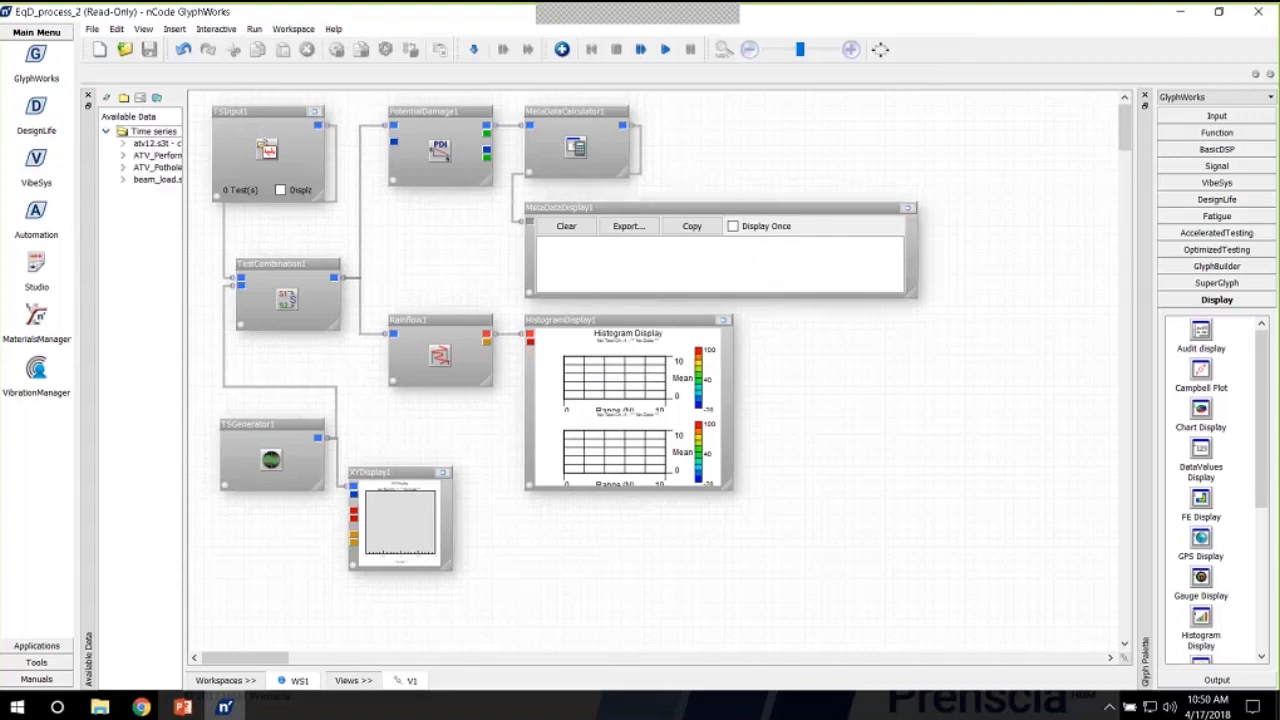
{"action": "left_click_drag", "start_coordinate": [157, 179], "coordinate": [266, 158]}
{"action": "left_click", "coordinate": [297, 108]}
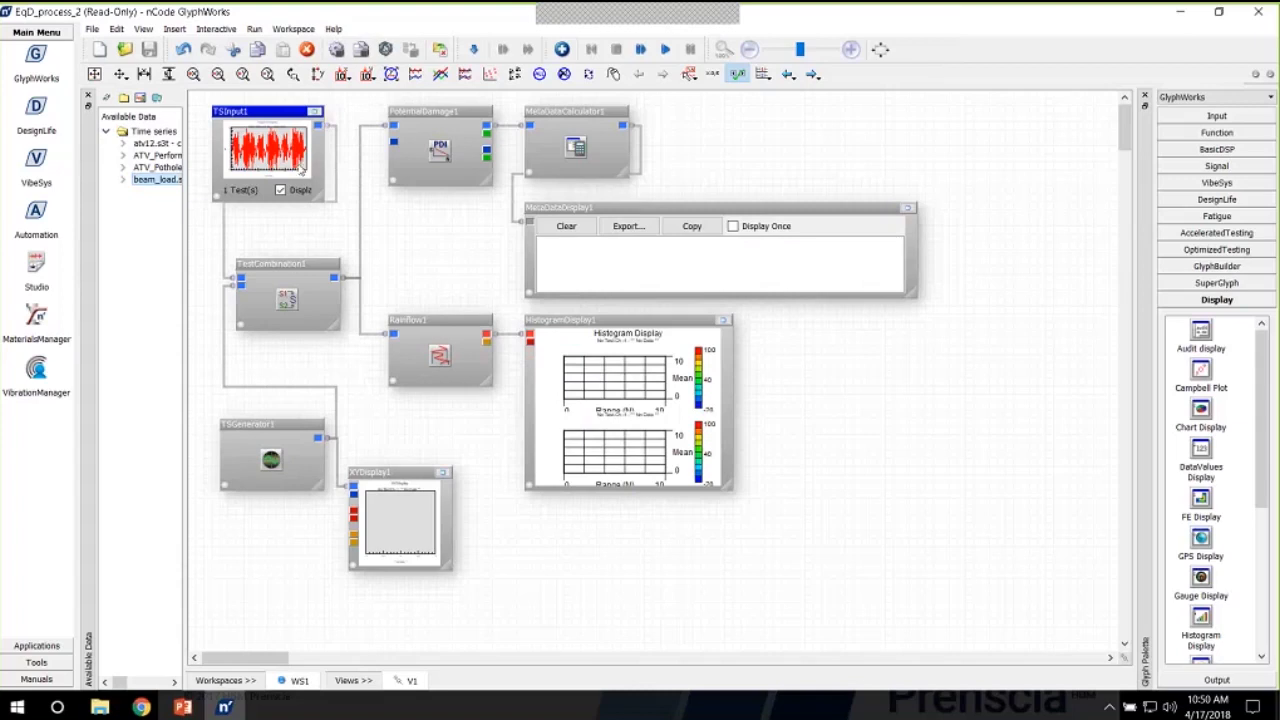
{"action": "mouse_move", "coordinate": [302, 170]}
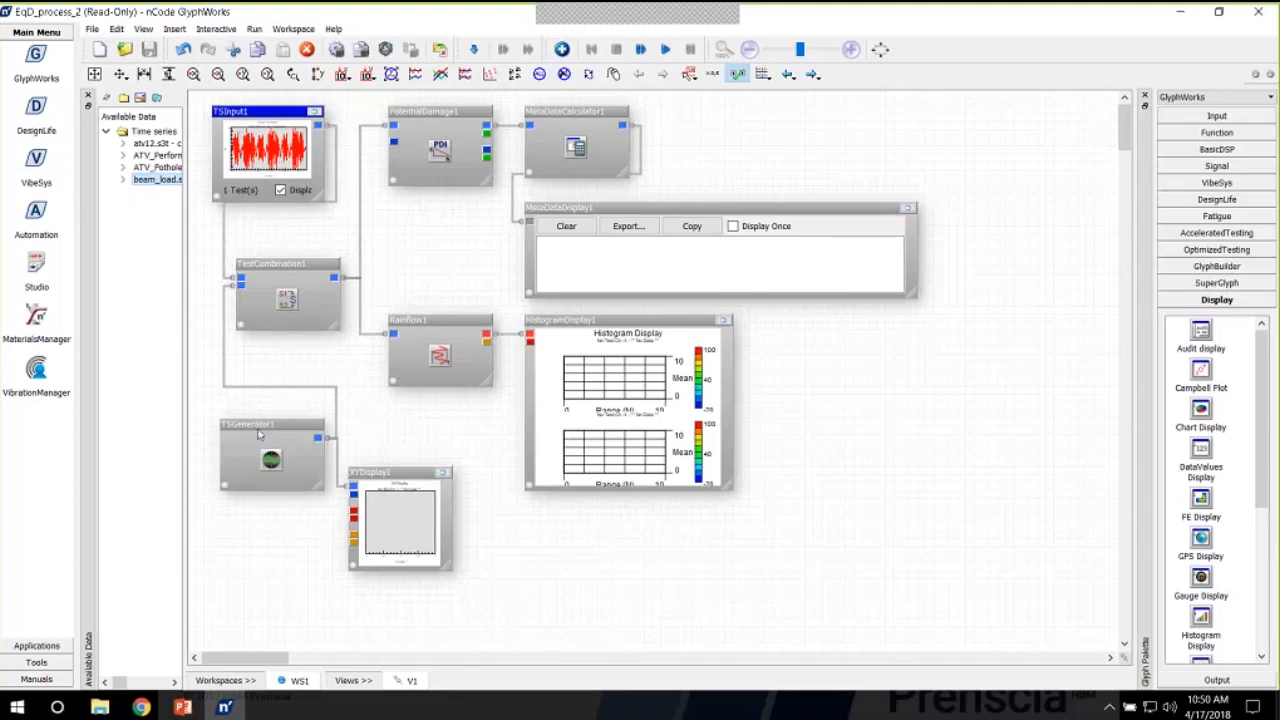
{"action": "left_click", "coordinate": [666, 50]}
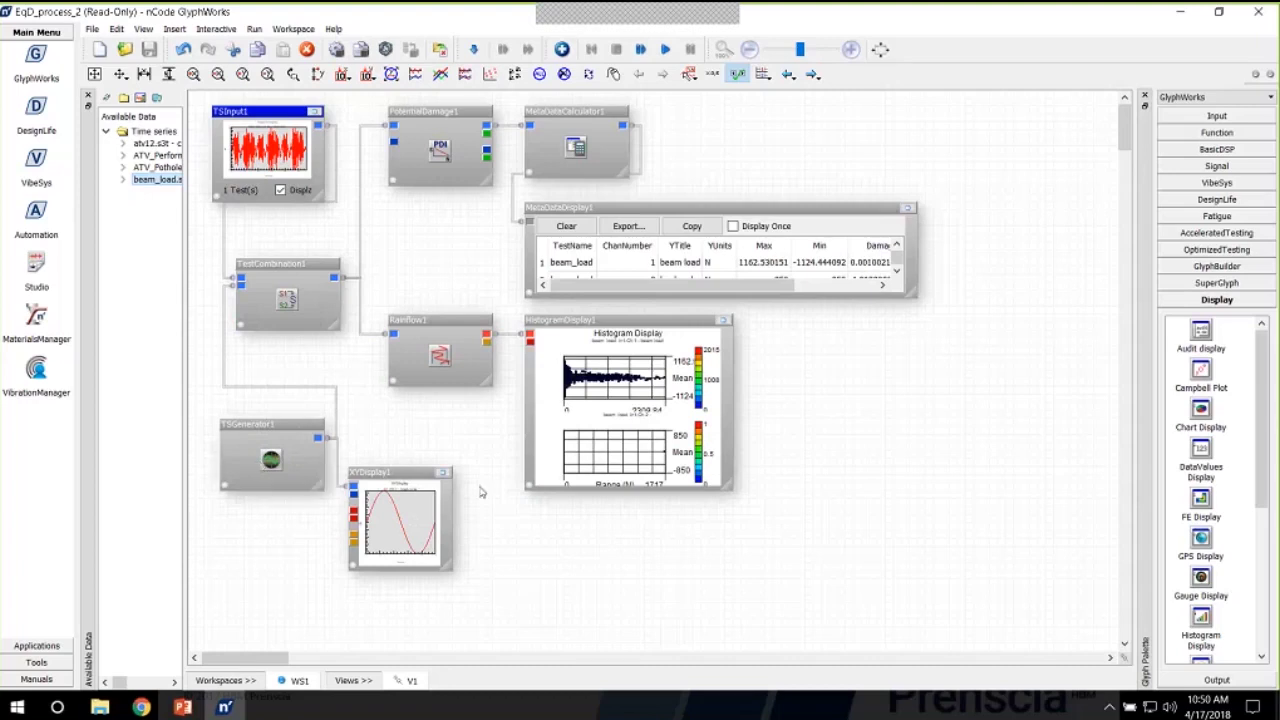
Examine the rainflow histograms of both channels enlarged, in 3D and in flat view, and return to the workspace
{"action": "left_click", "coordinate": [726, 321]}
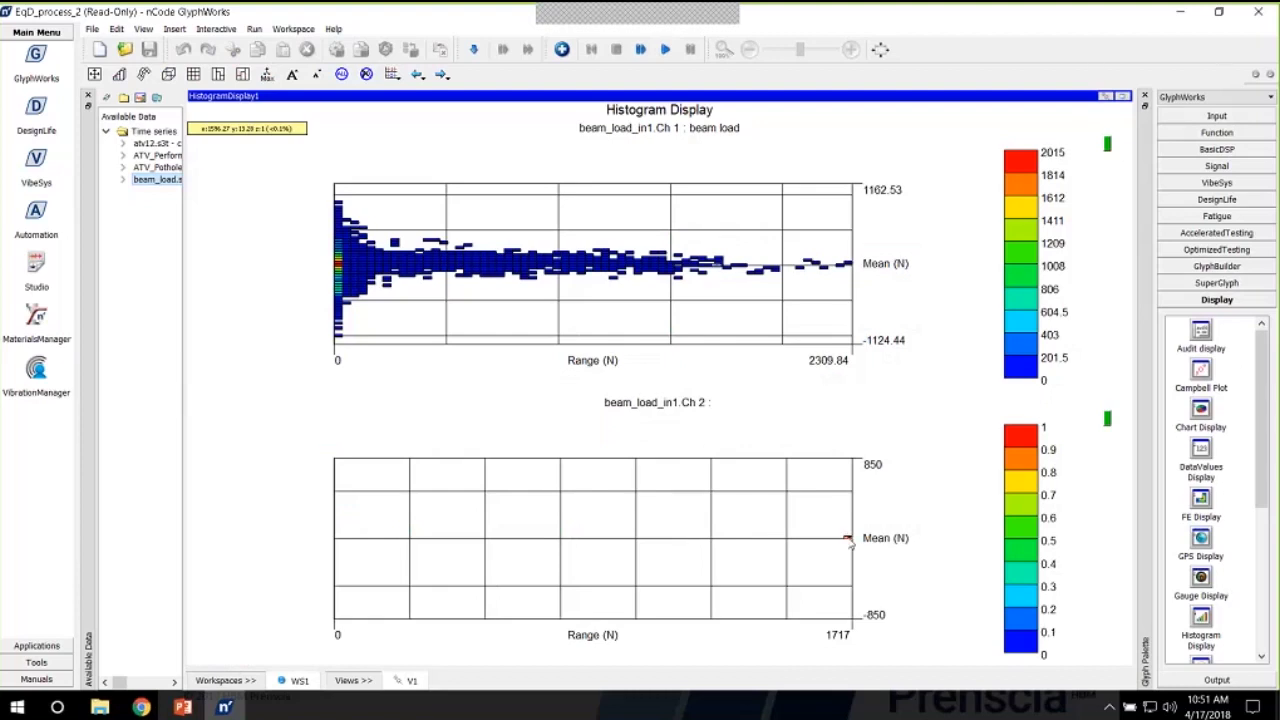
{"action": "left_click", "coordinate": [169, 76]}
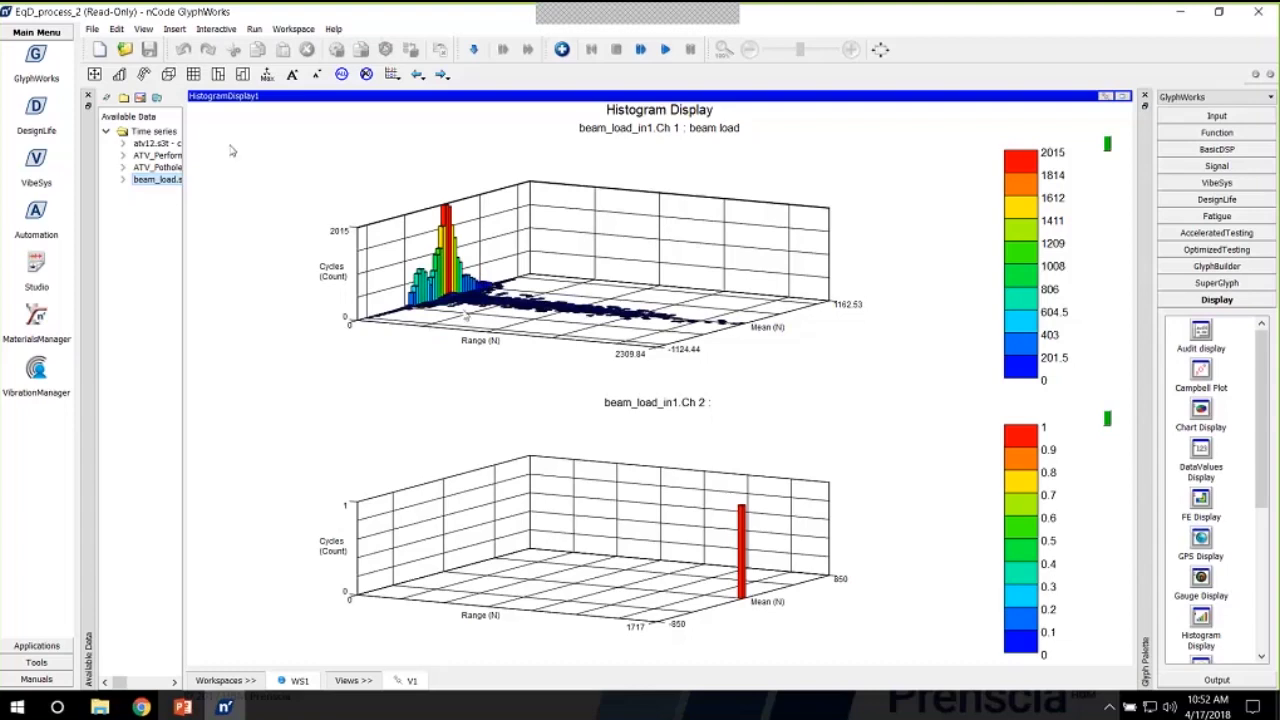
{"action": "left_click", "coordinate": [193, 74]}
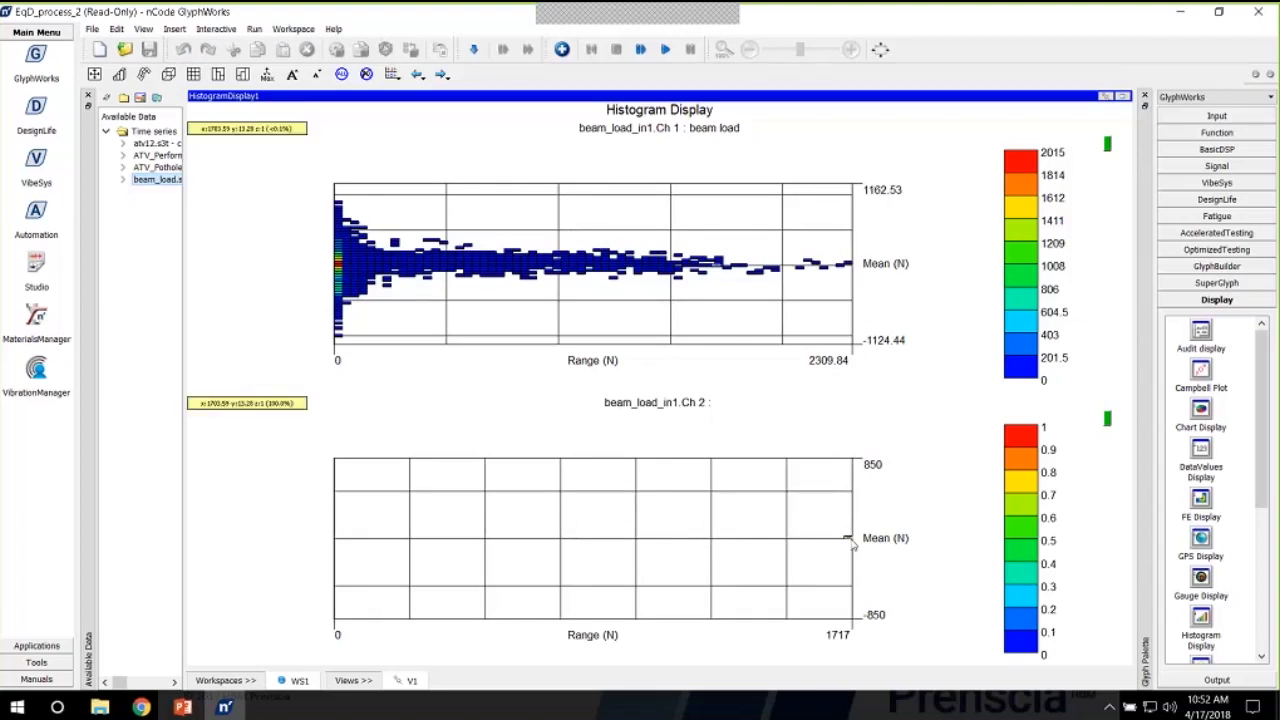
{"action": "left_click", "coordinate": [1123, 96]}
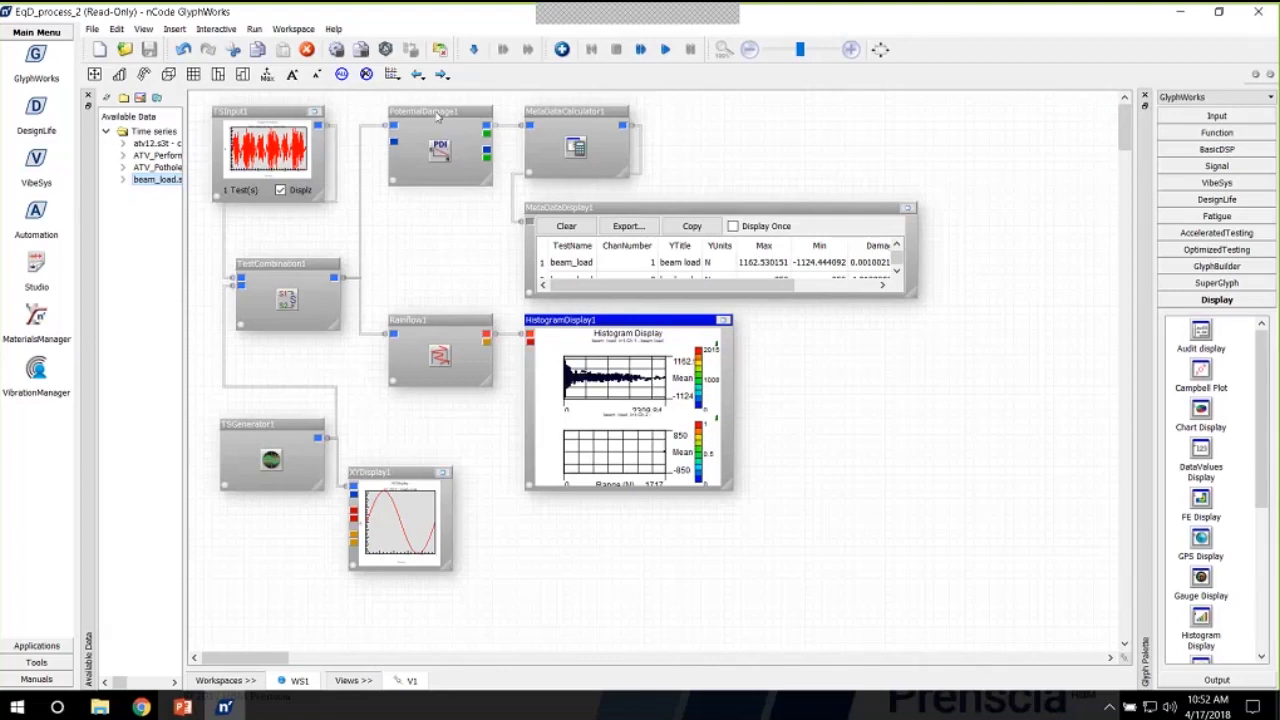
Check the S-N slope in the PotentialDamage1 properties and leave them without changes
{"action": "double_click", "coordinate": [437, 116]}
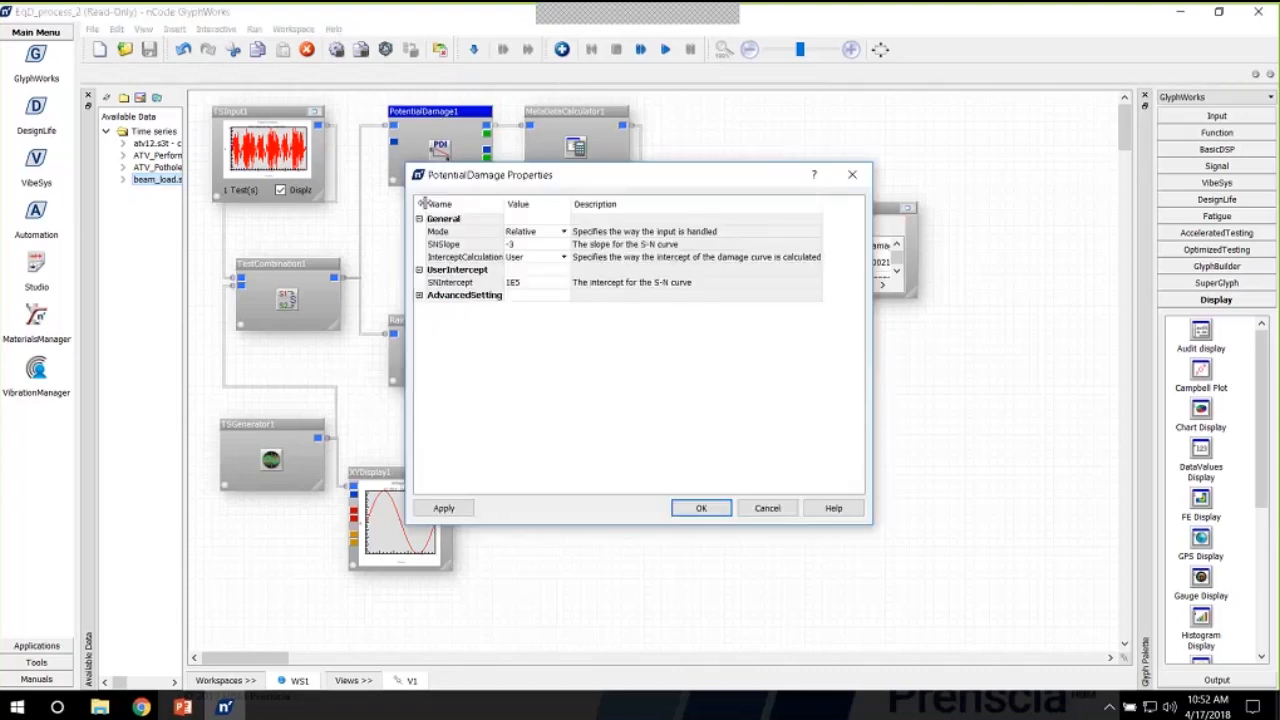
{"action": "left_click", "coordinate": [521, 246]}
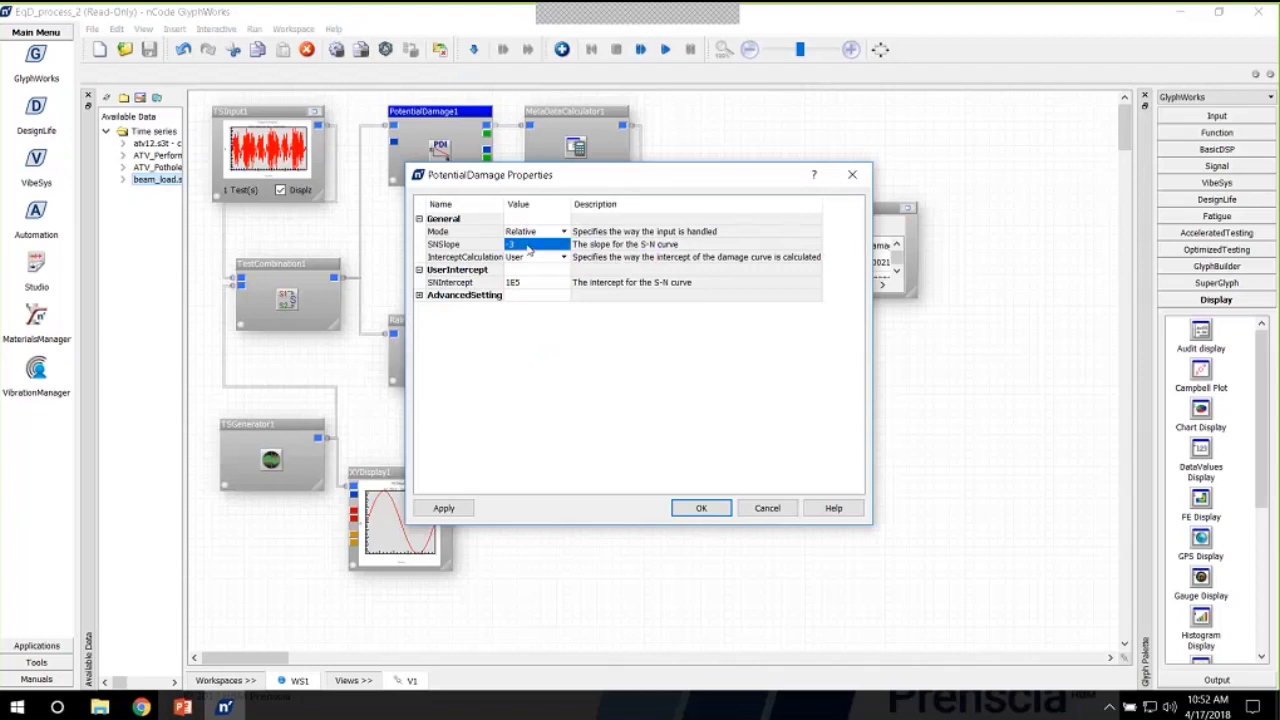
{"action": "left_click", "coordinate": [767, 509]}
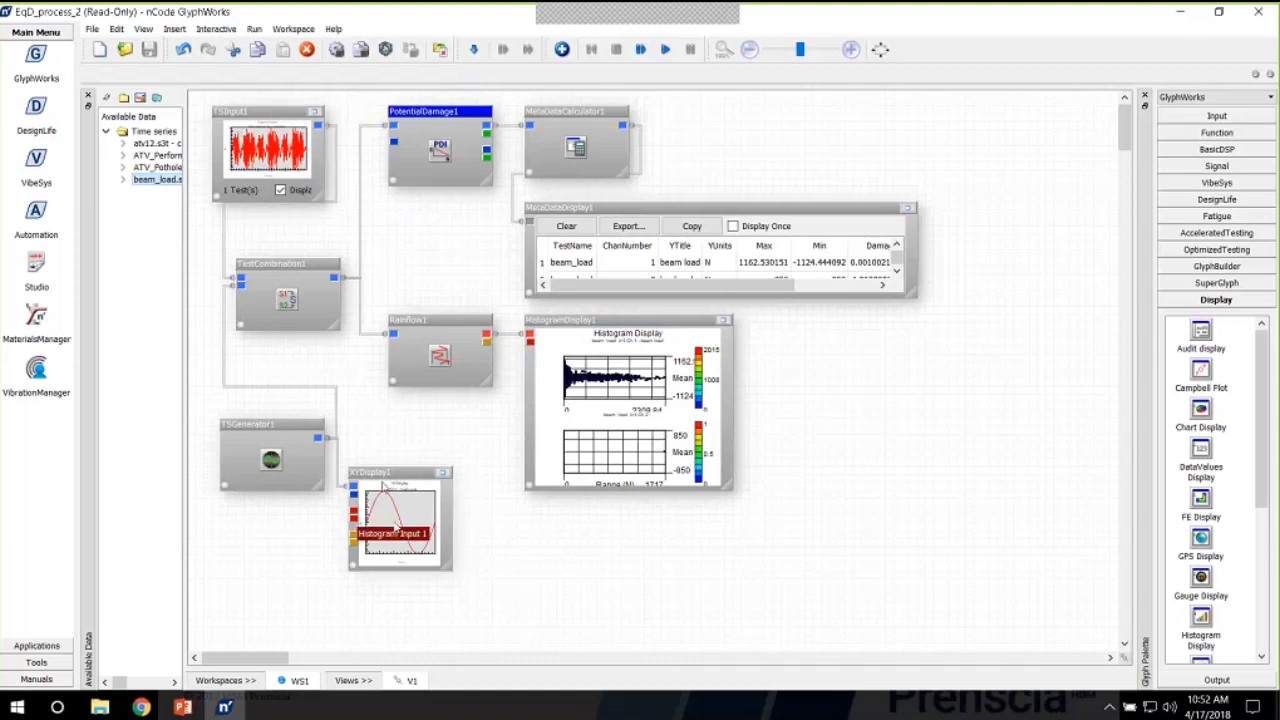
Enlarge the MetaDataDisplay1 table so that all its columns and both channel rows fit
{"action": "left_click_drag", "start_coordinate": [915, 296], "coordinate": [1030, 315]}
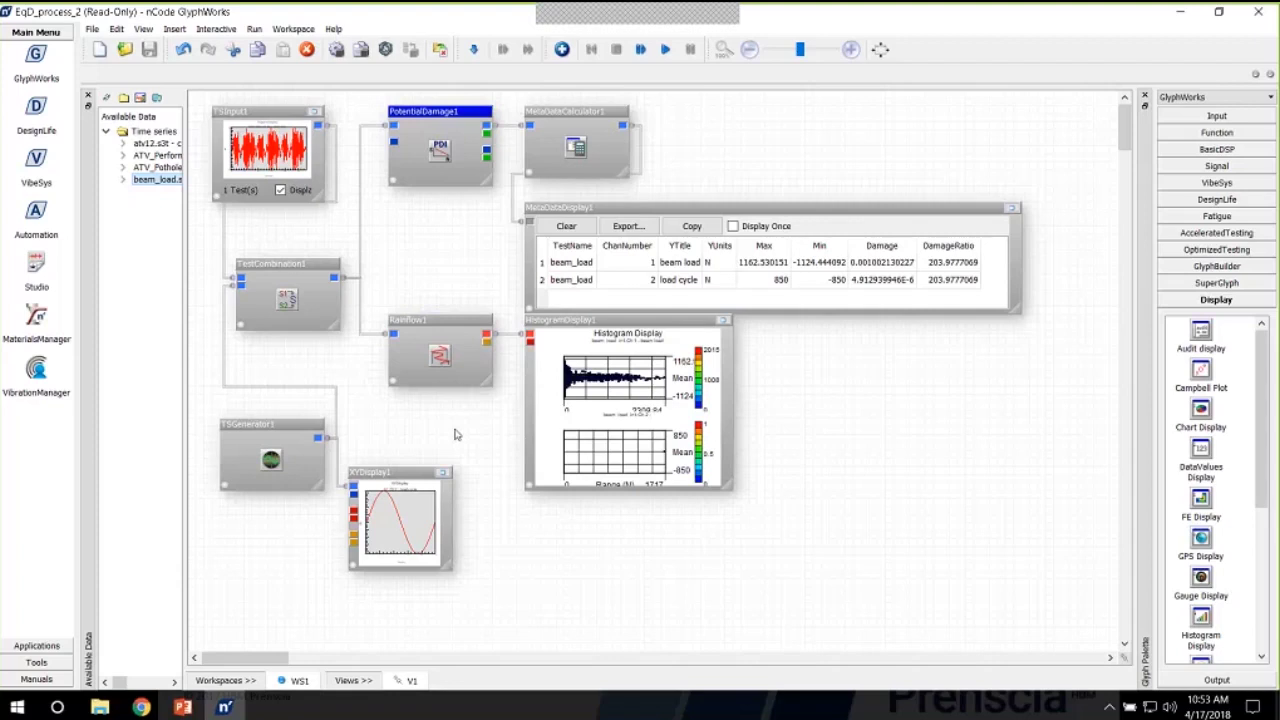
Duplicate the TSGenerator1 glyph twice and stack the two copies beneath the original
{"action": "left_click", "coordinate": [249, 430]}
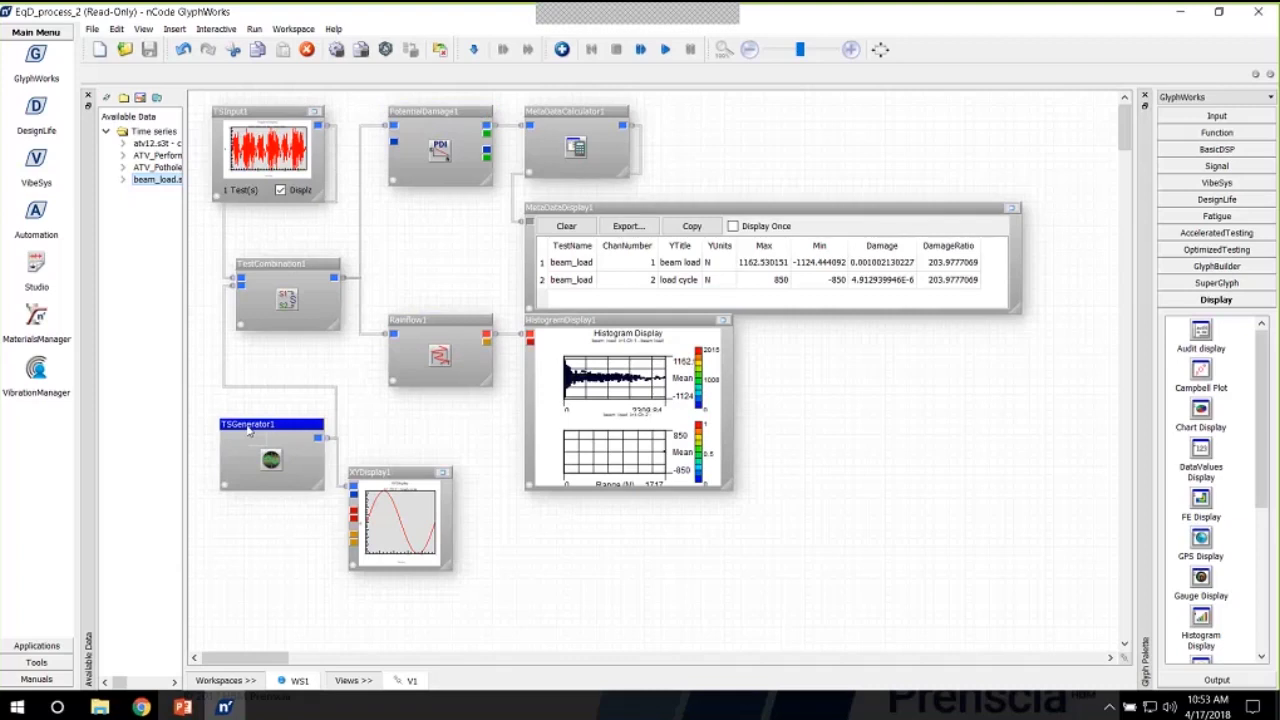
{"action": "key", "text": "ctrl+c"}
{"action": "key", "text": "ctrl+v"}
{"action": "key", "text": "ctrl+v"}
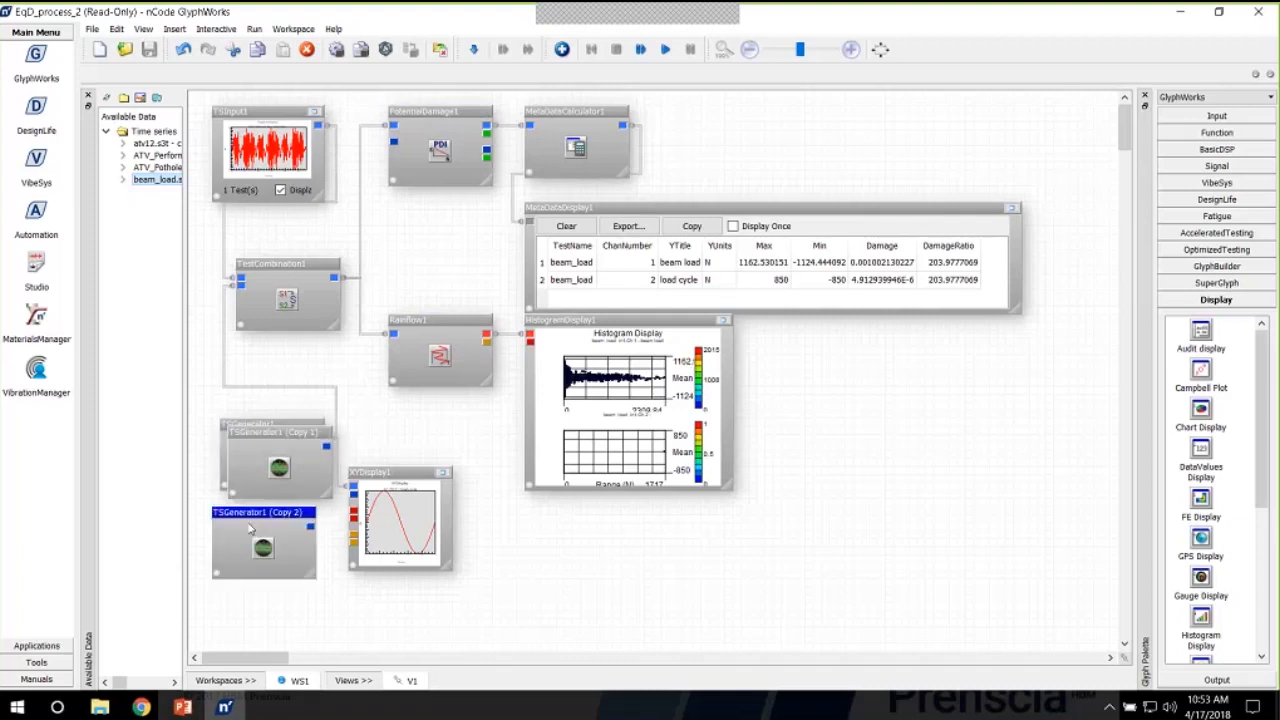
{"action": "left_click_drag", "start_coordinate": [250, 530], "coordinate": [258, 523]}
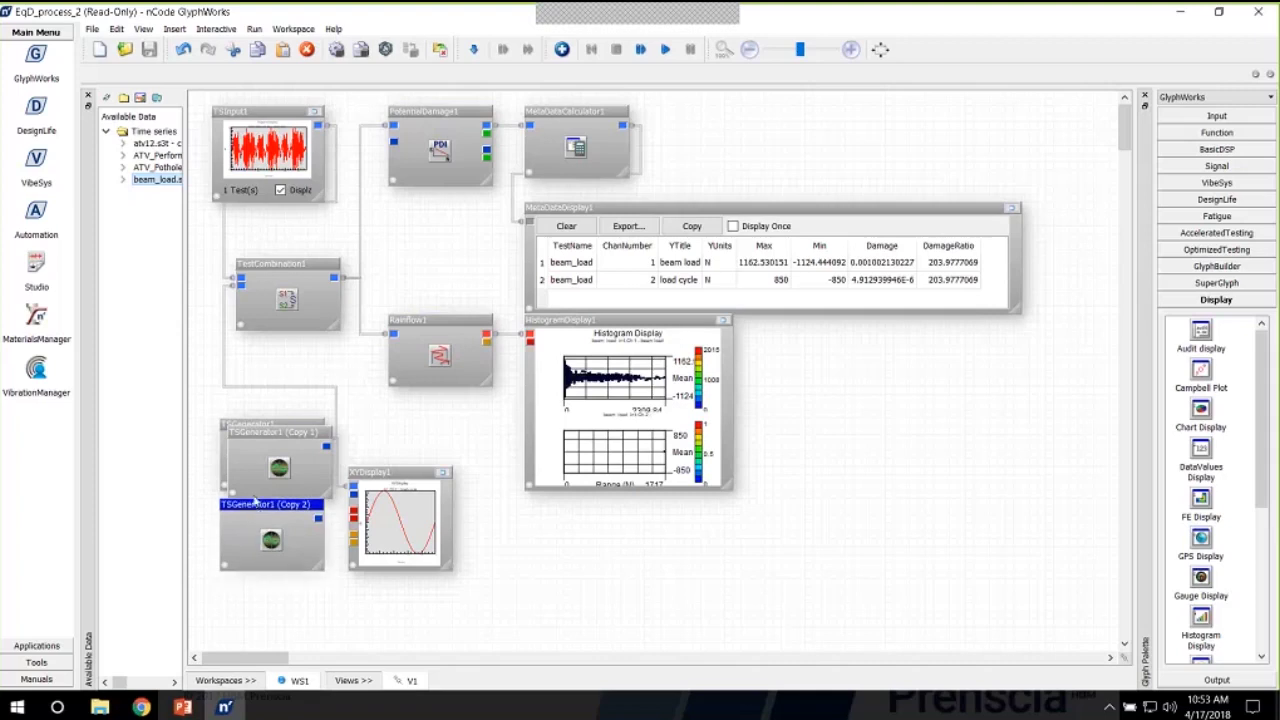
{"action": "left_click_drag", "start_coordinate": [256, 452], "coordinate": [256, 575]}
Disconnect TSGenerator1 from TestCombination1 and XYDisplay1, and move XYDisplay1 below the histogram display
{"action": "right_click", "coordinate": [278, 385]}
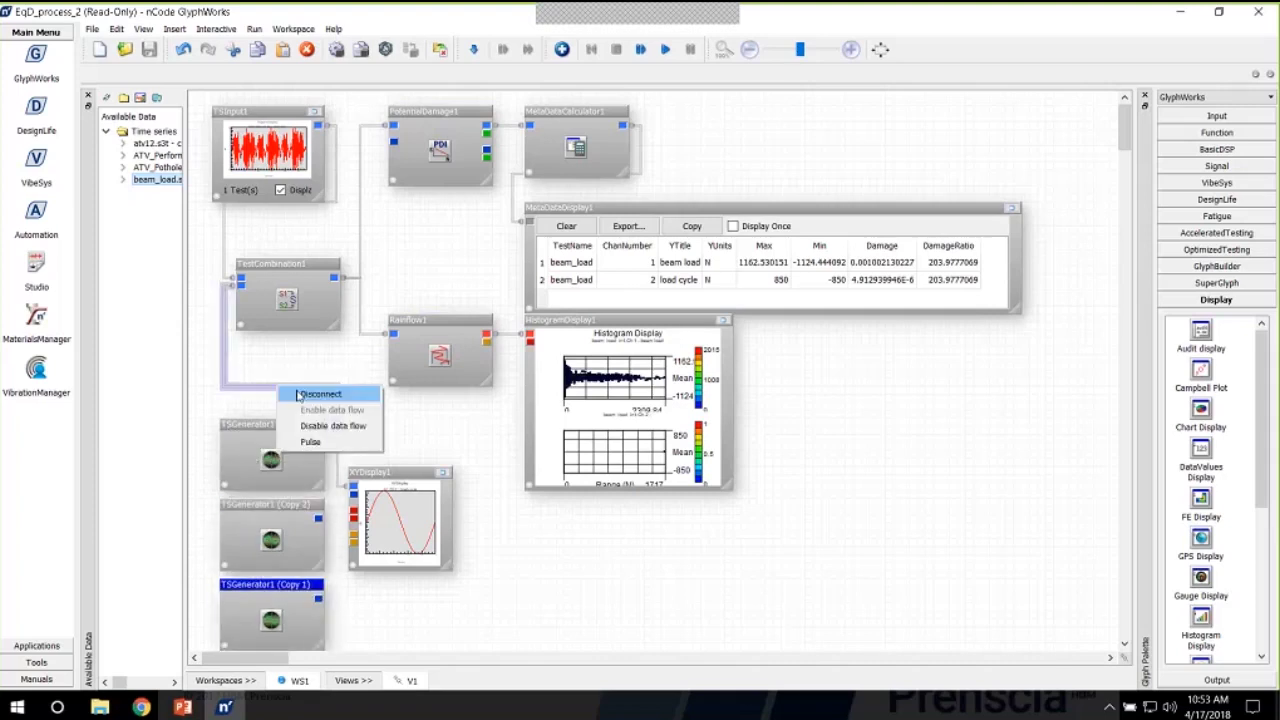
{"action": "left_click", "coordinate": [298, 396]}
{"action": "right_click", "coordinate": [338, 466]}
{"action": "left_click", "coordinate": [358, 475]}
{"action": "left_click_drag", "start_coordinate": [389, 480], "coordinate": [574, 522]}
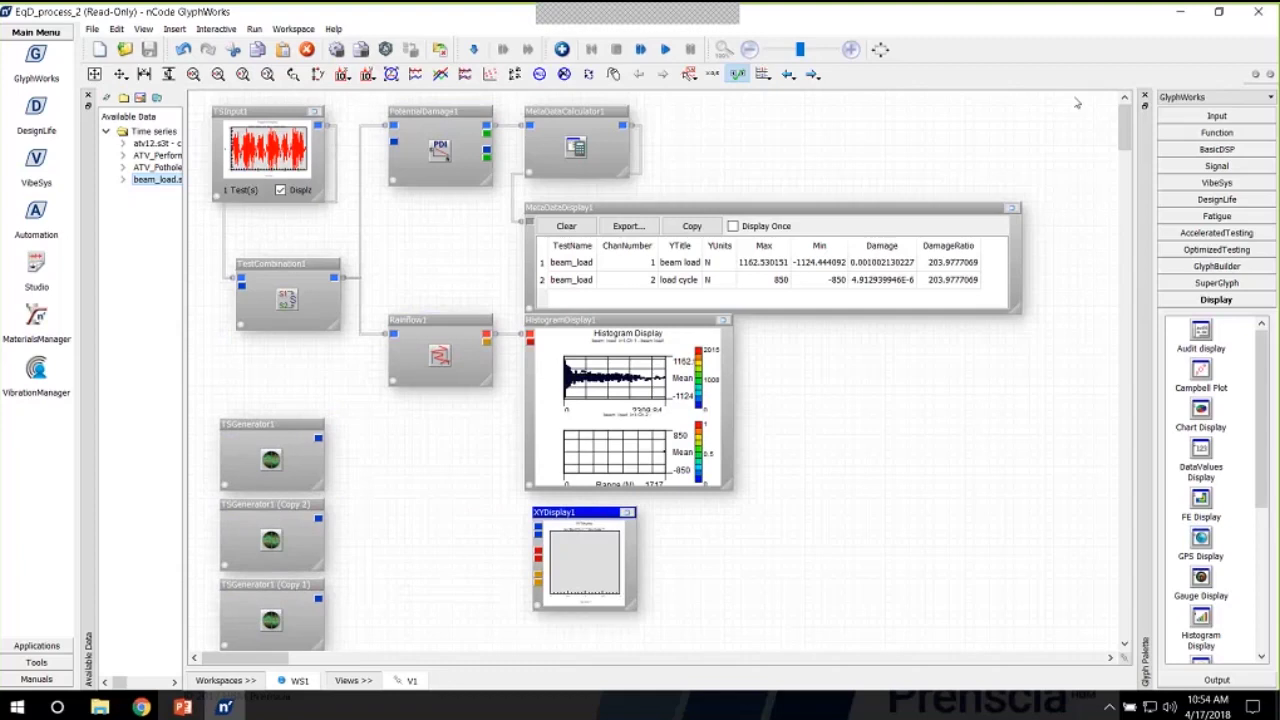
Add two Concatenation glyphs, joining TSGenerator1 with Copy 2 in the first and its output with Copy 1 in the second
{"action": "left_click", "coordinate": [1222, 150]}
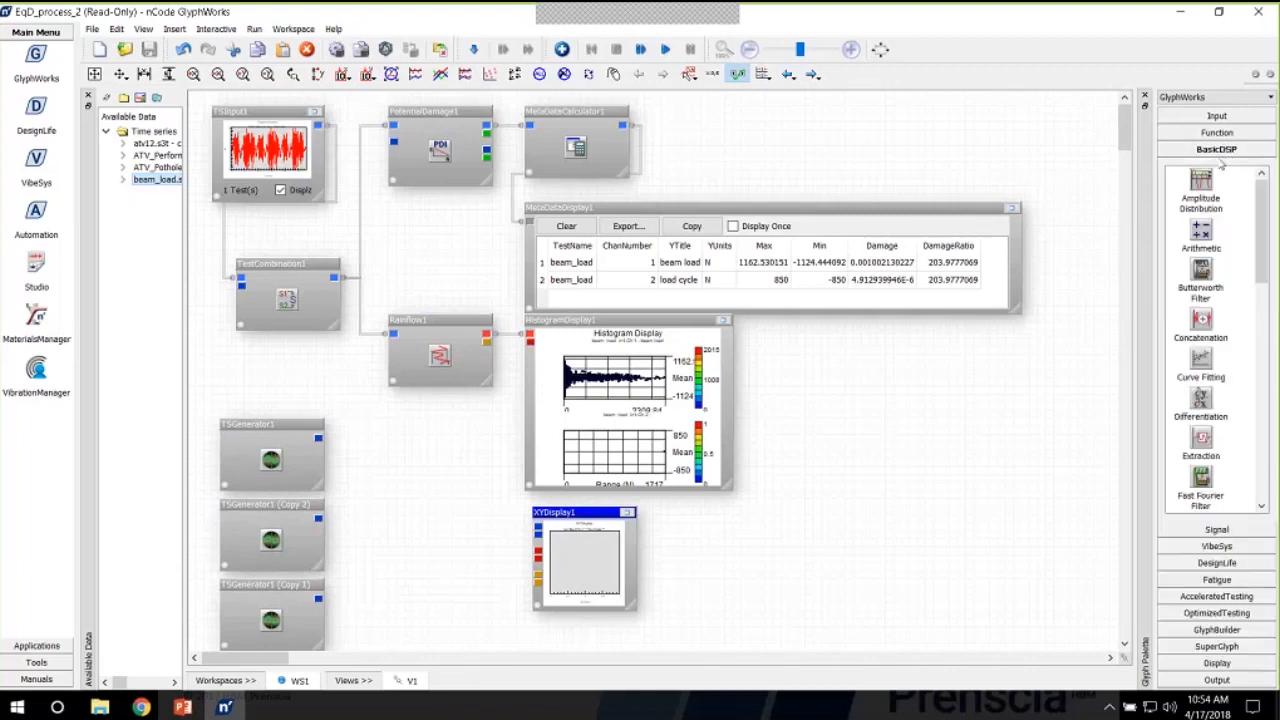
{"action": "left_click_drag", "start_coordinate": [1201, 322], "coordinate": [320, 521]}
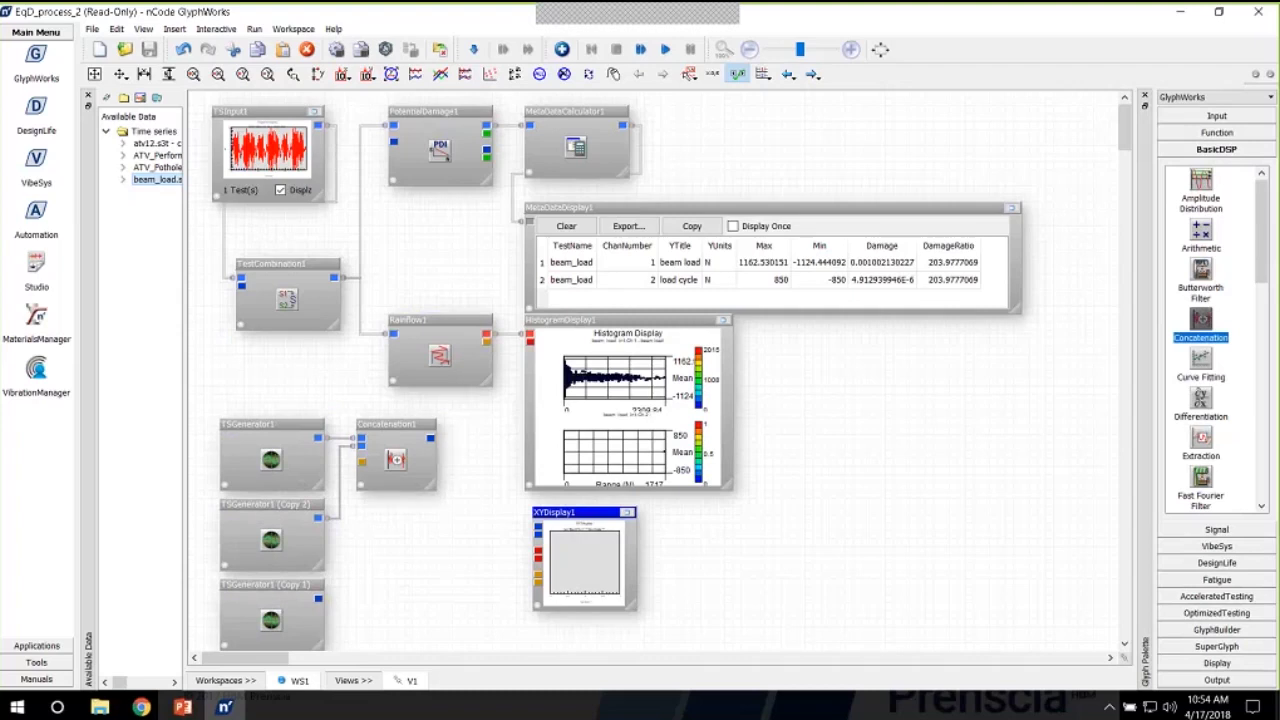
{"action": "left_click_drag", "start_coordinate": [396, 455], "coordinate": [324, 580]}
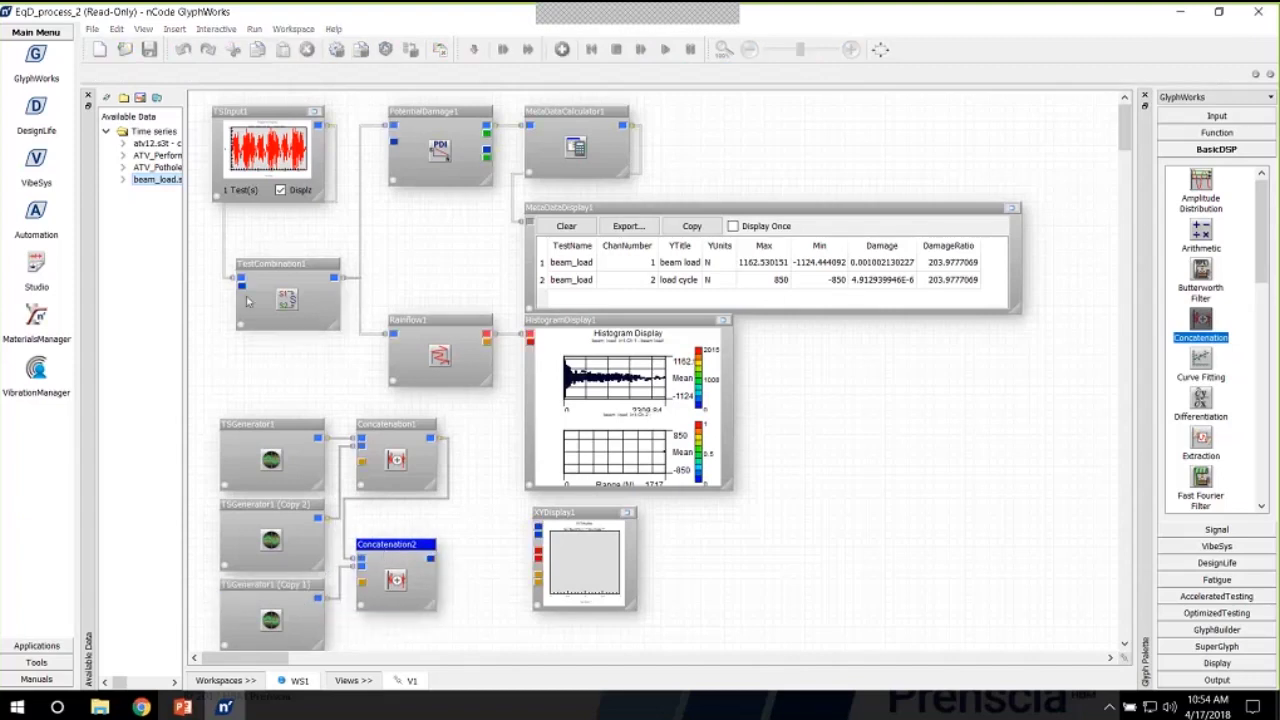
Connect the output of Concatenation2 to the second input of TestCombination1 and to XYDisplay1
{"action": "left_click_drag", "start_coordinate": [241, 285], "coordinate": [224, 420]}
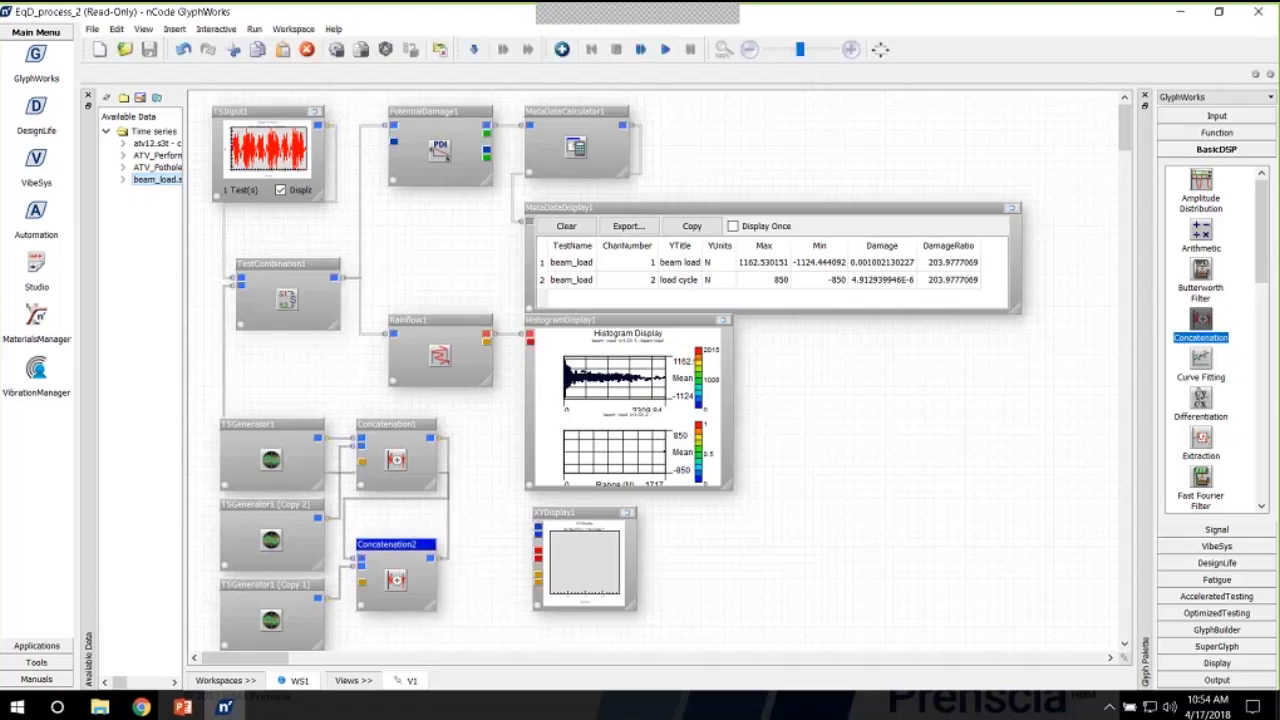
{"action": "left_click_drag", "start_coordinate": [450, 565], "coordinate": [538, 533]}
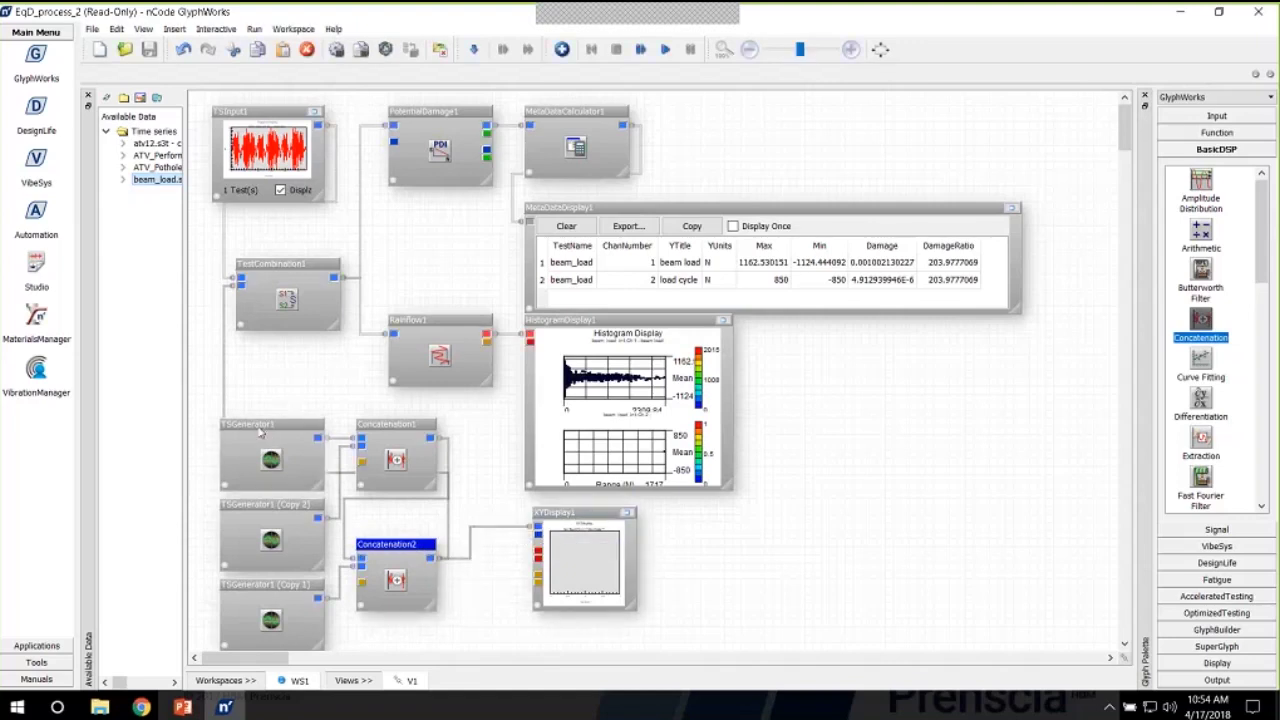
Review the sine start amplitude of TSGenerator1 and the properties of TSGenerator1 (Copy 2), accepting both dialogs
{"action": "double_click", "coordinate": [265, 433]}
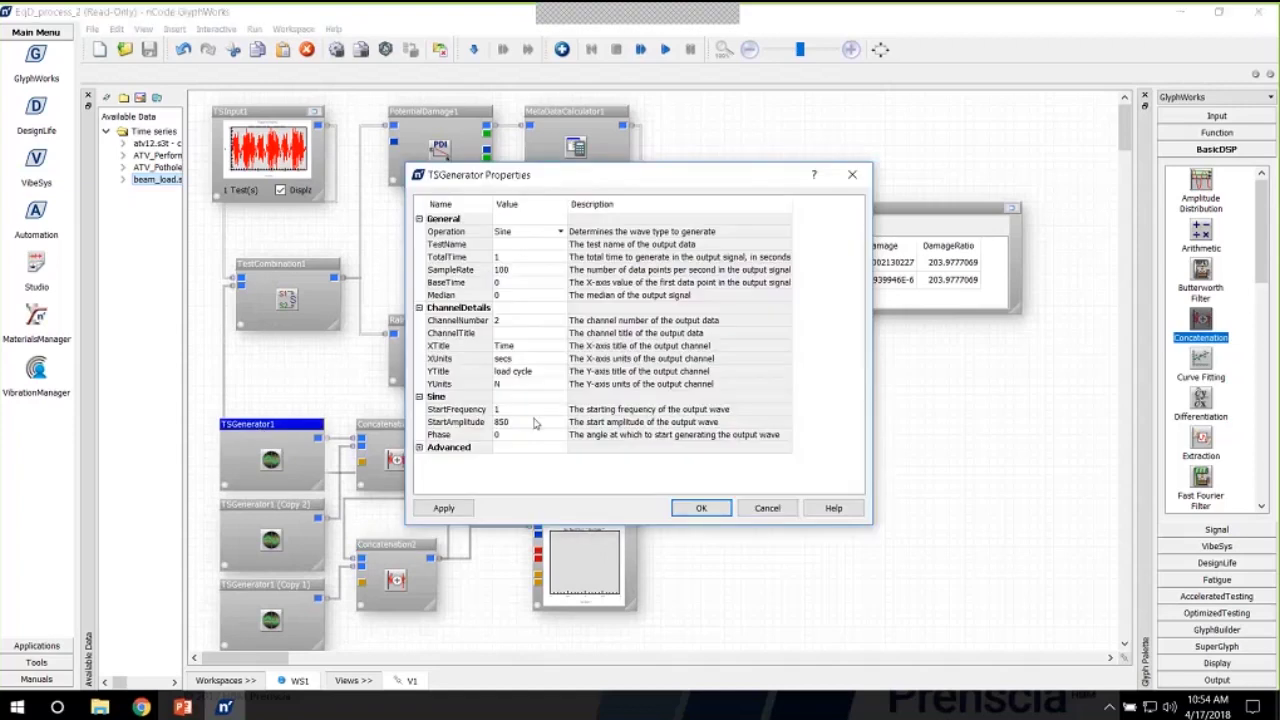
{"action": "left_click", "coordinate": [530, 422]}
{"action": "left_click", "coordinate": [701, 508]}
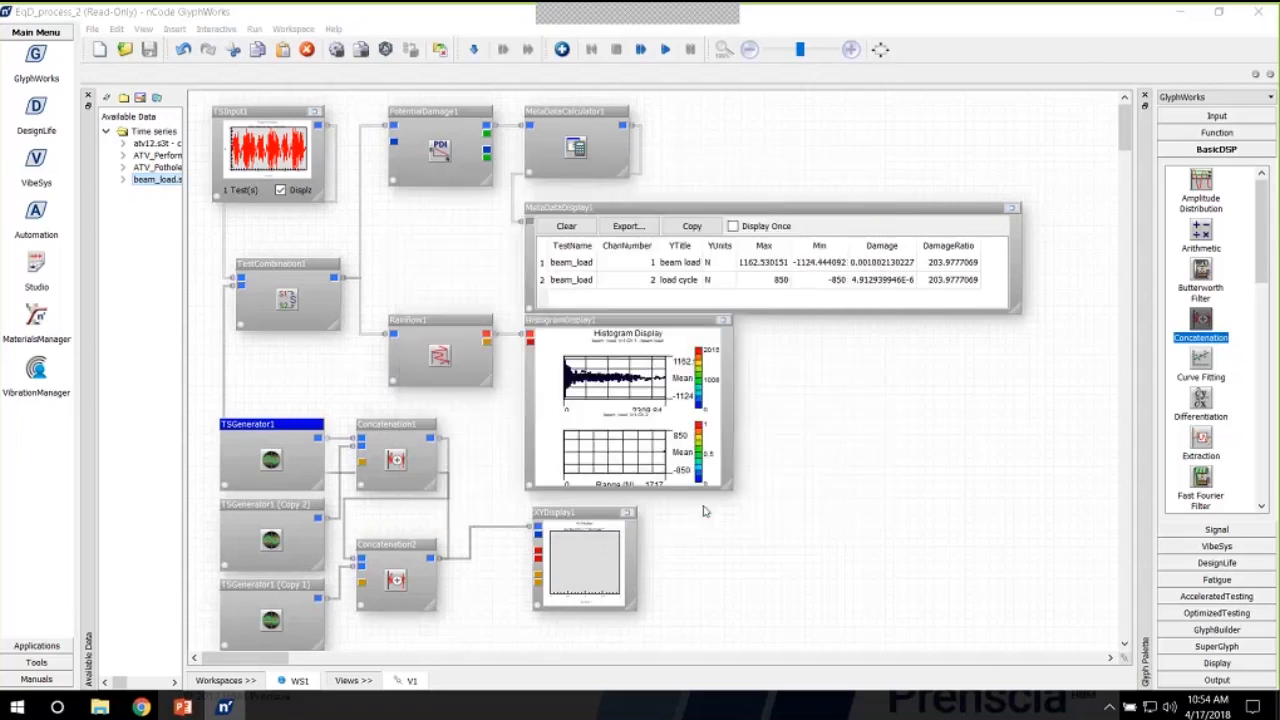
{"action": "double_click", "coordinate": [270, 514]}
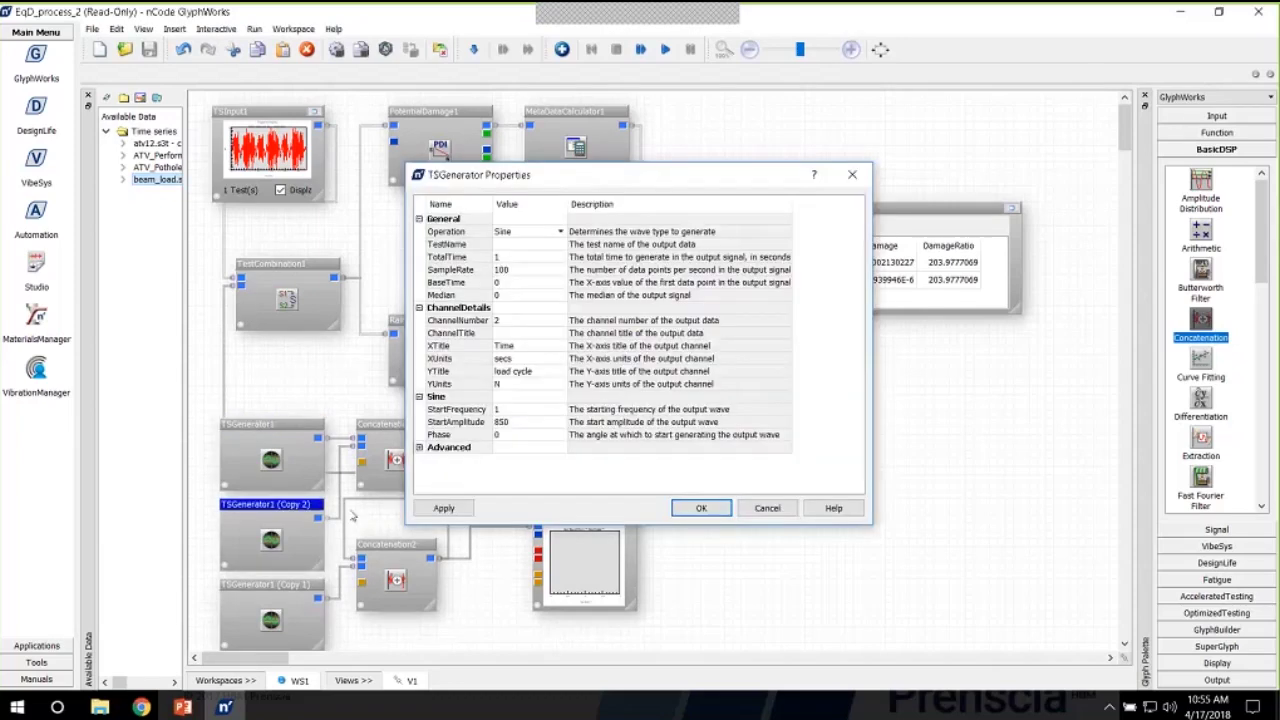
{"action": "left_click", "coordinate": [701, 508]}
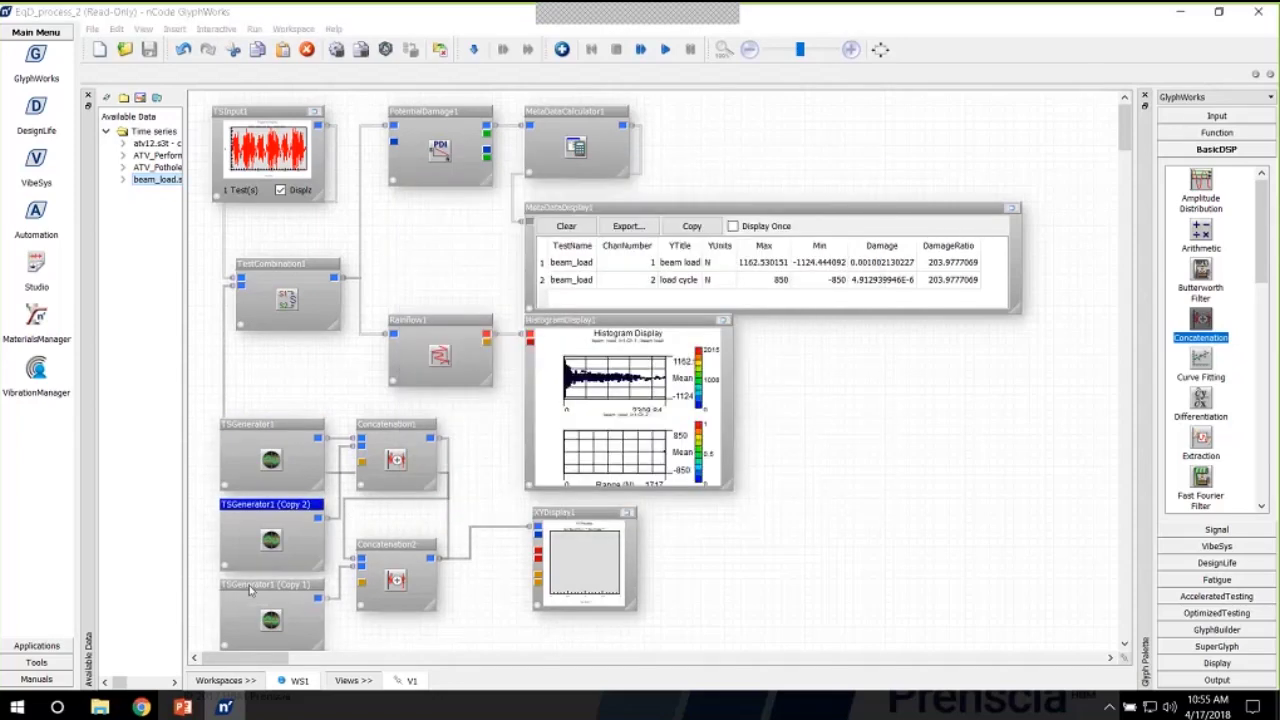
Set the sine start amplitude of TSGenerator1 (Copy 1) to 50
{"action": "double_click", "coordinate": [253, 591]}
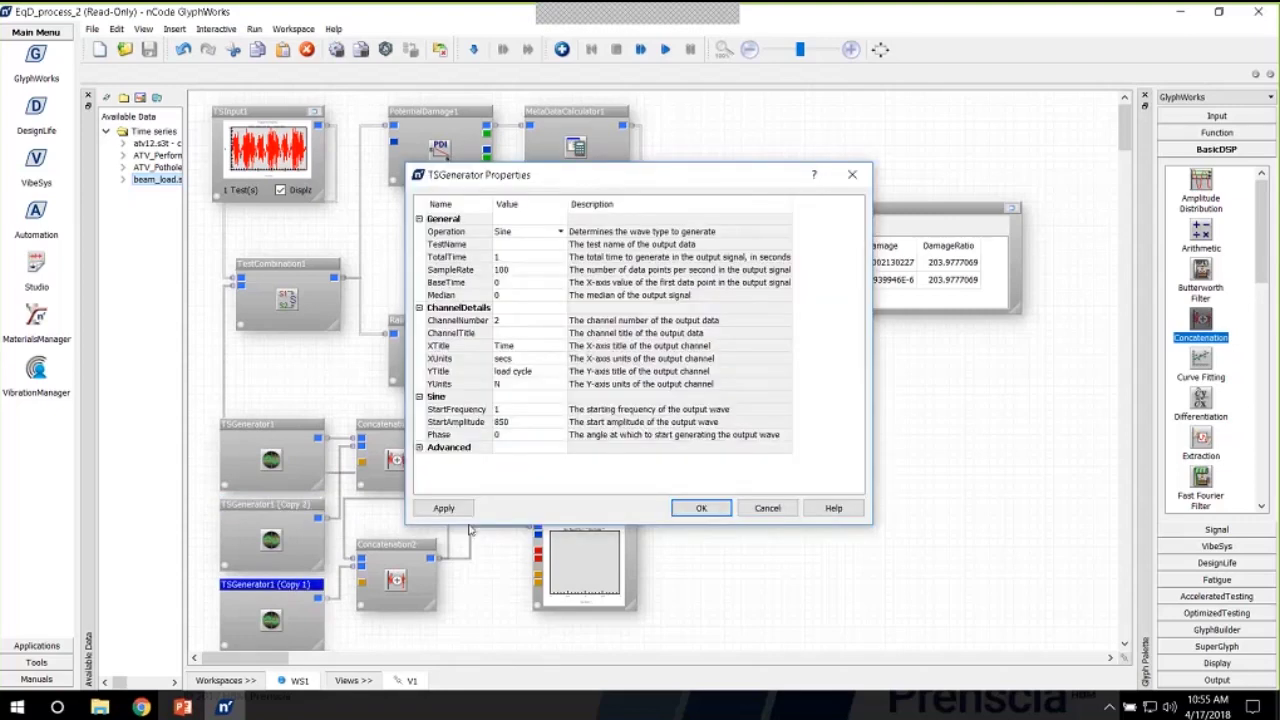
{"action": "left_click", "coordinate": [526, 423]}
{"action": "type", "text": "50"}
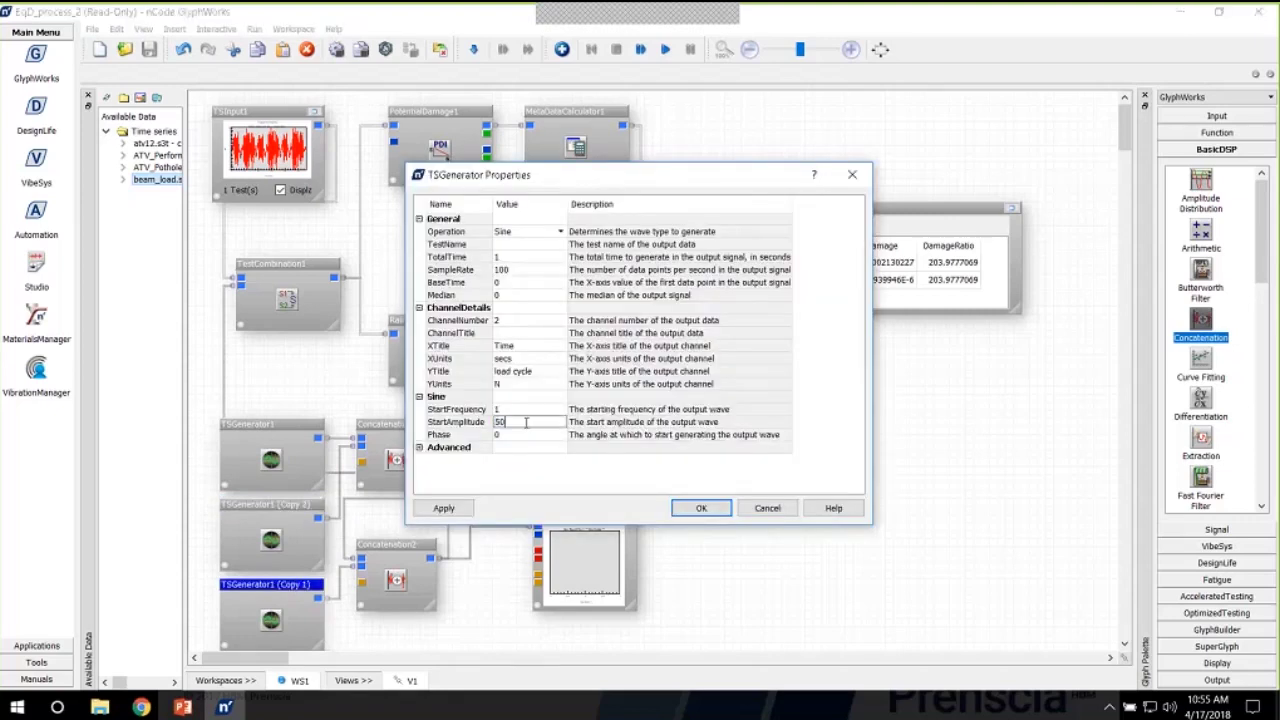
{"action": "left_click", "coordinate": [697, 508]}
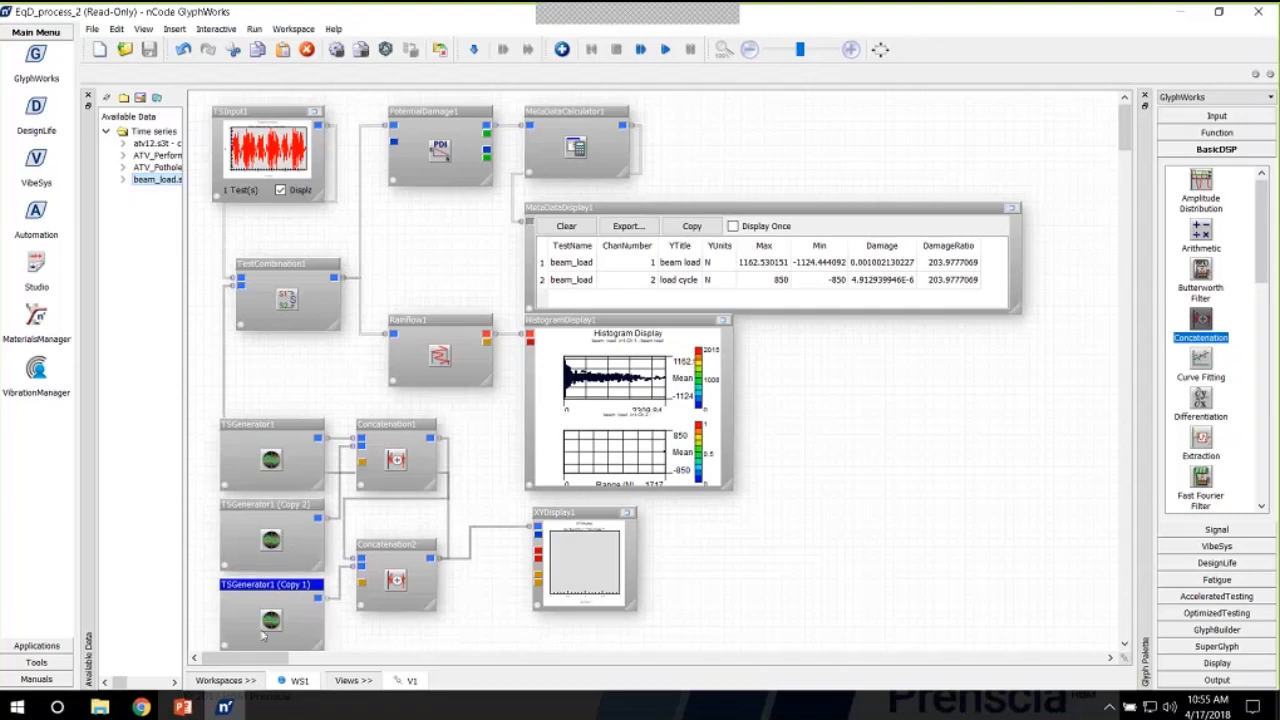
Set the repeat count of the second signal in Concatenation1 to 3
{"action": "double_click", "coordinate": [400, 432]}
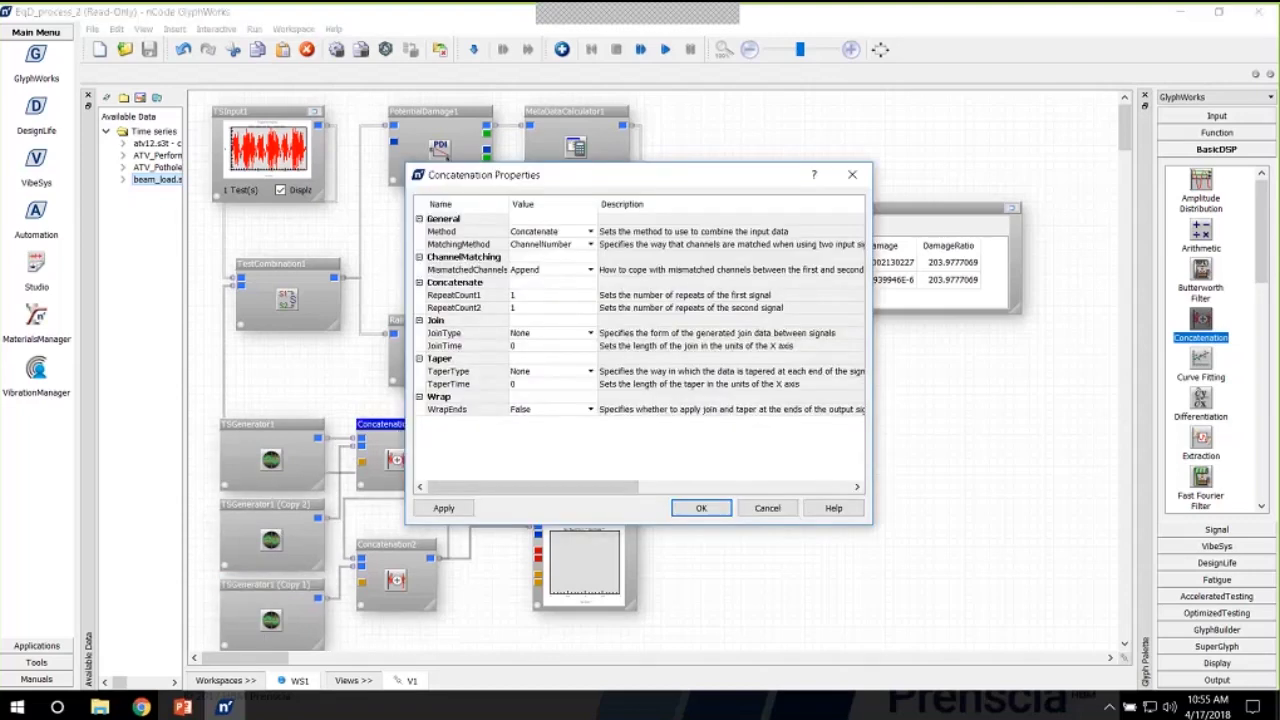
{"action": "left_click", "coordinate": [530, 295]}
{"action": "left_click", "coordinate": [532, 308]}
{"action": "type", "text": "3"}
{"action": "left_click", "coordinate": [697, 508]}
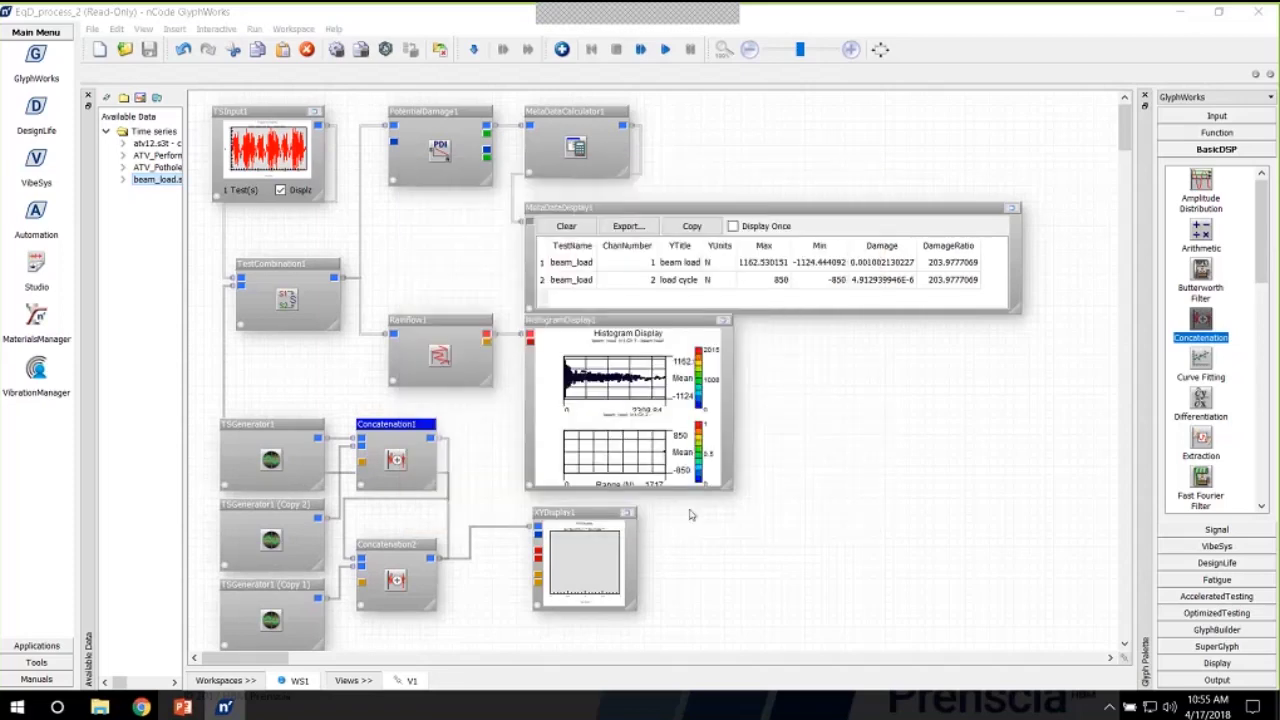
Set the repeat count of the second signal in Concatenation2 to 5 and run the flow
{"action": "double_click", "coordinate": [405, 545]}
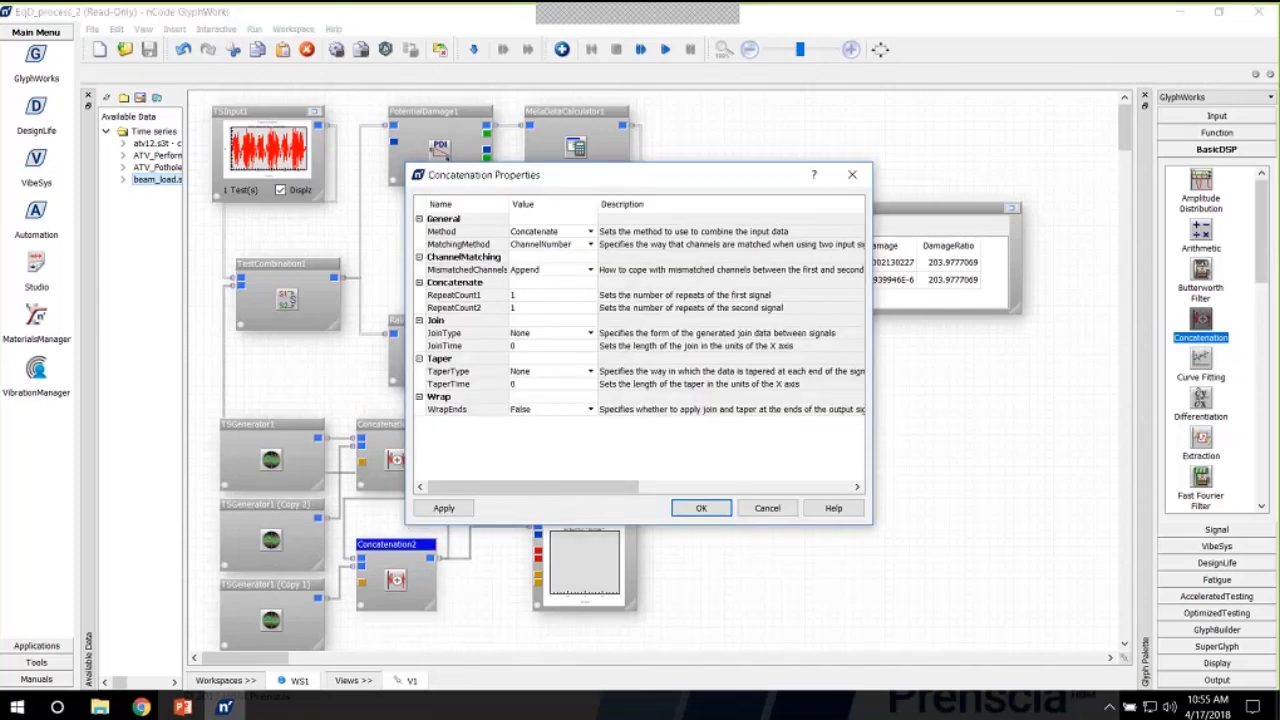
{"action": "left_click", "coordinate": [528, 307]}
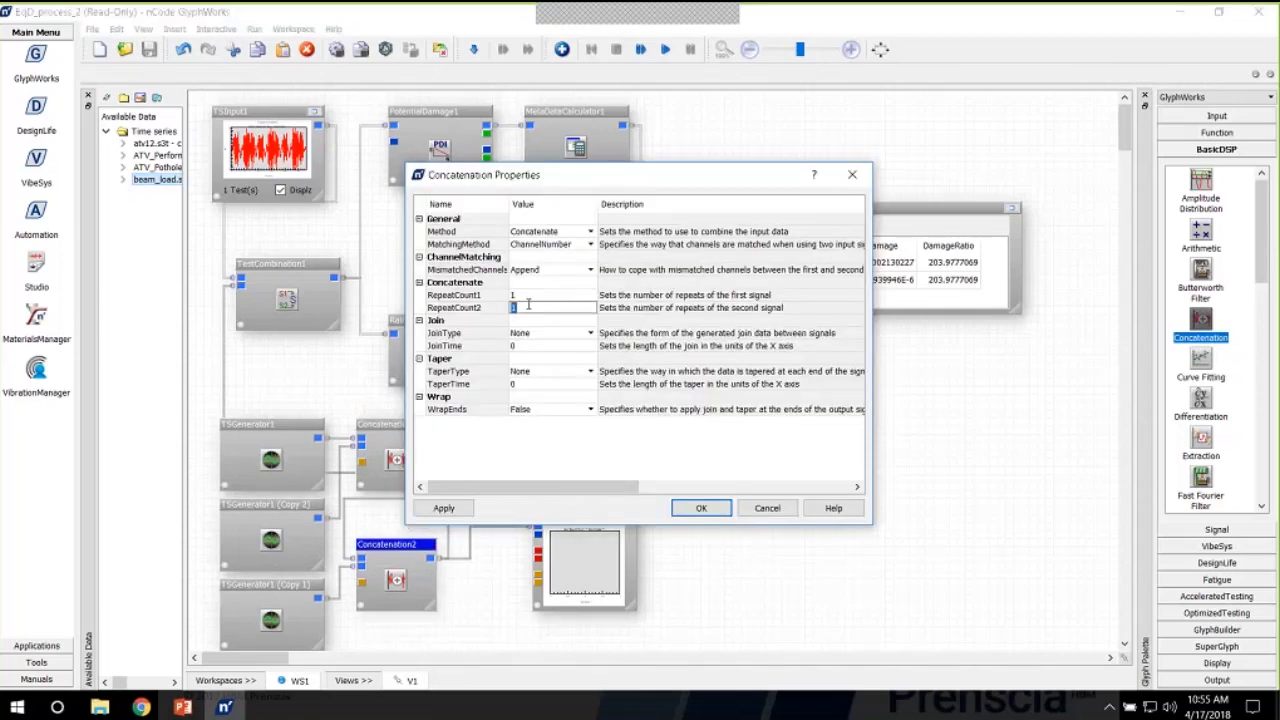
{"action": "left_click", "coordinate": [700, 510]}
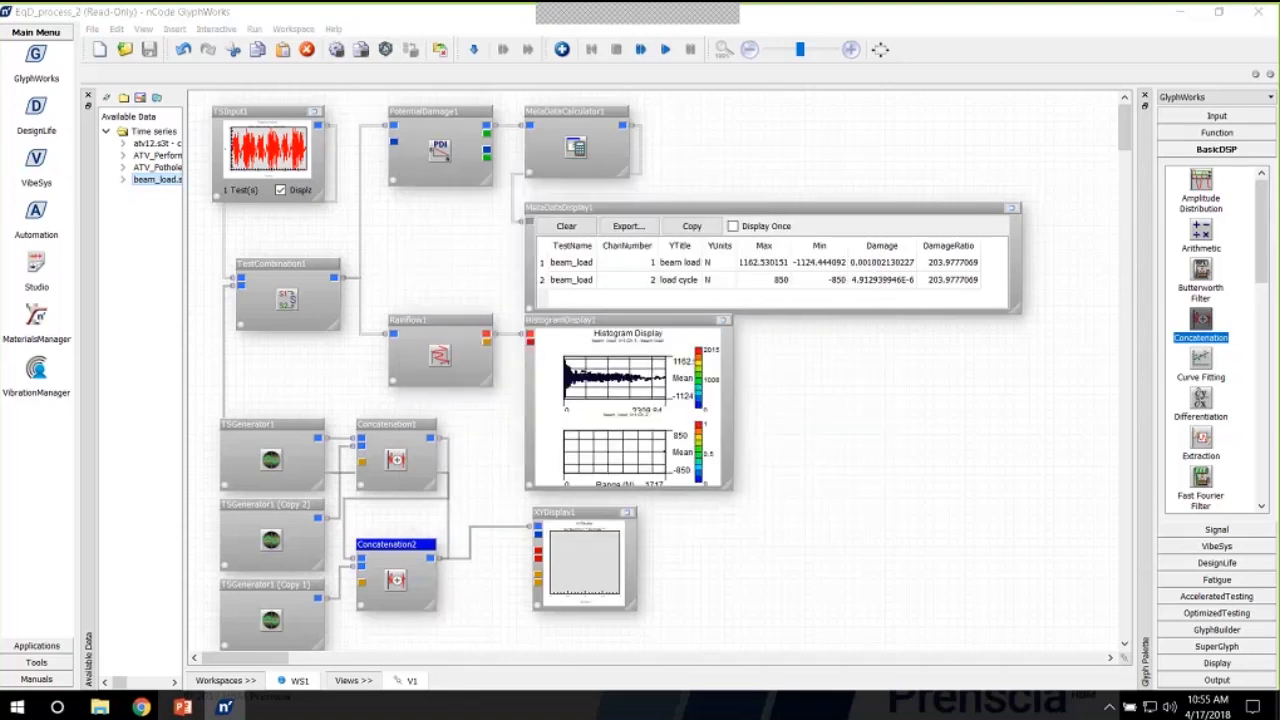
{"action": "left_click", "coordinate": [665, 50]}
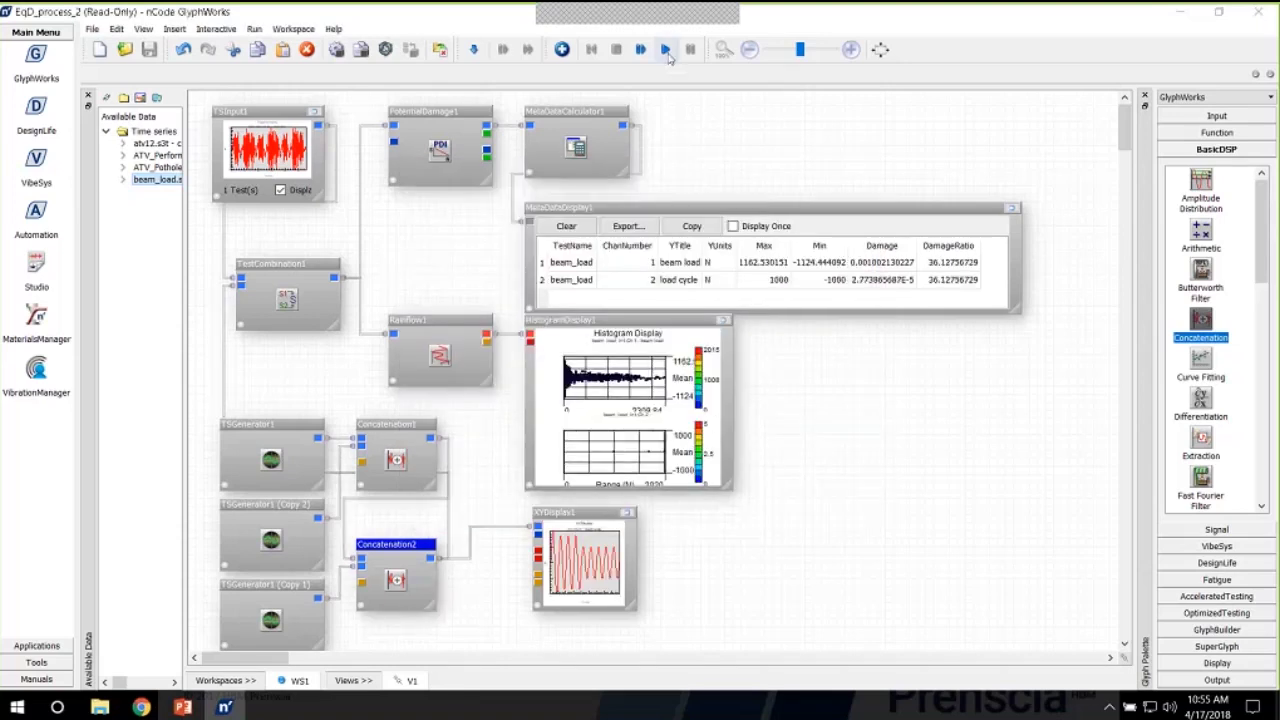
Inspect the load block in an enlarged XYDisplay1, and show the rainflow histograms in HistogramDisplay1 as 3D bars
{"action": "left_click", "coordinate": [628, 514]}
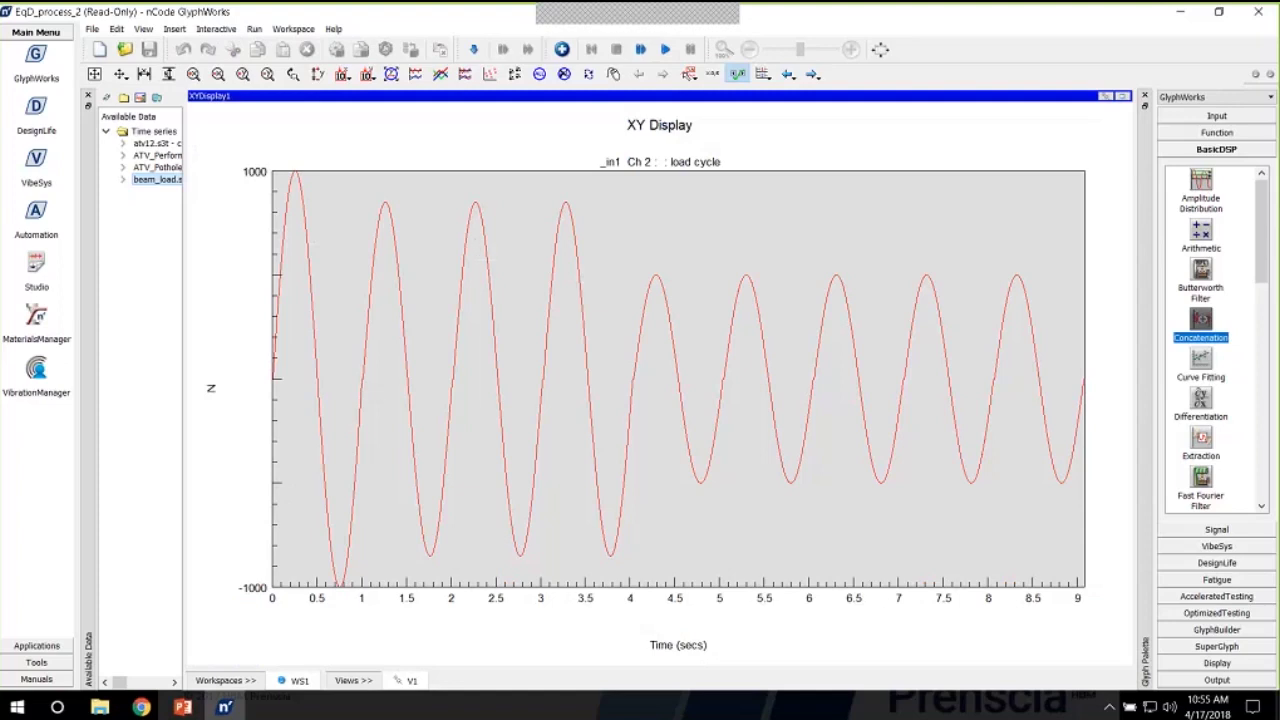
{"action": "left_click", "coordinate": [1123, 96]}
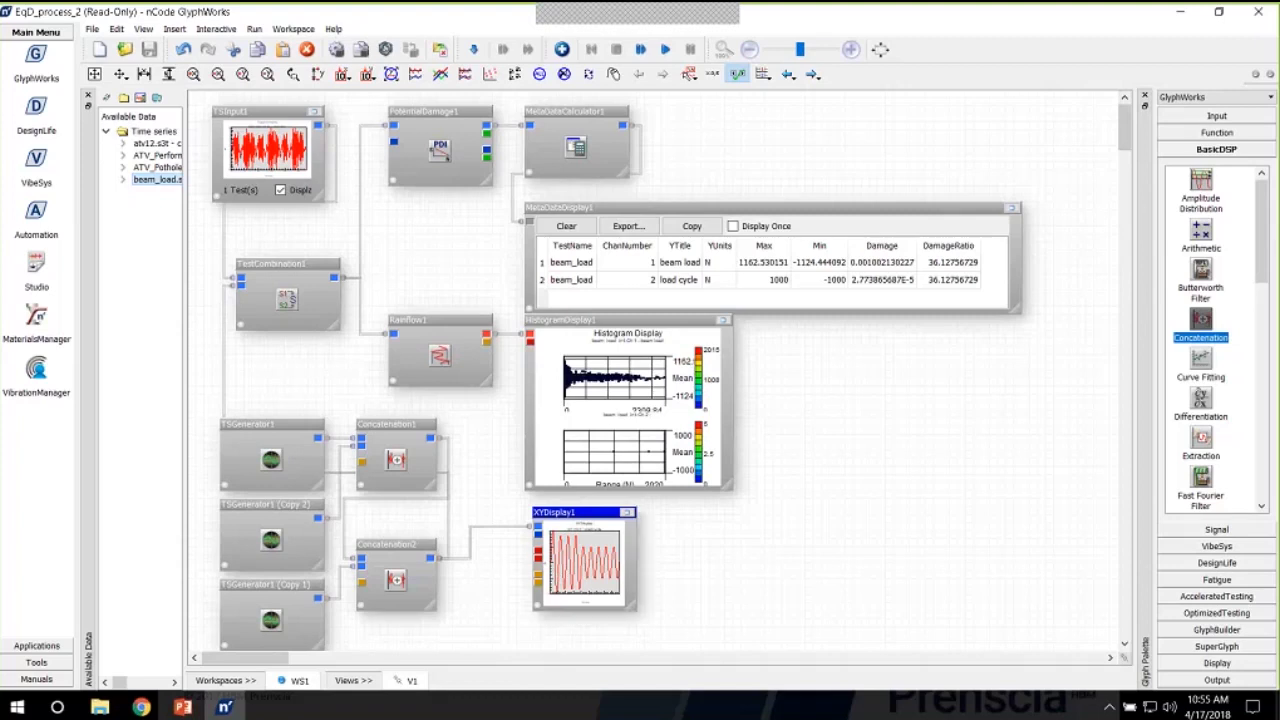
{"action": "left_click", "coordinate": [723, 321]}
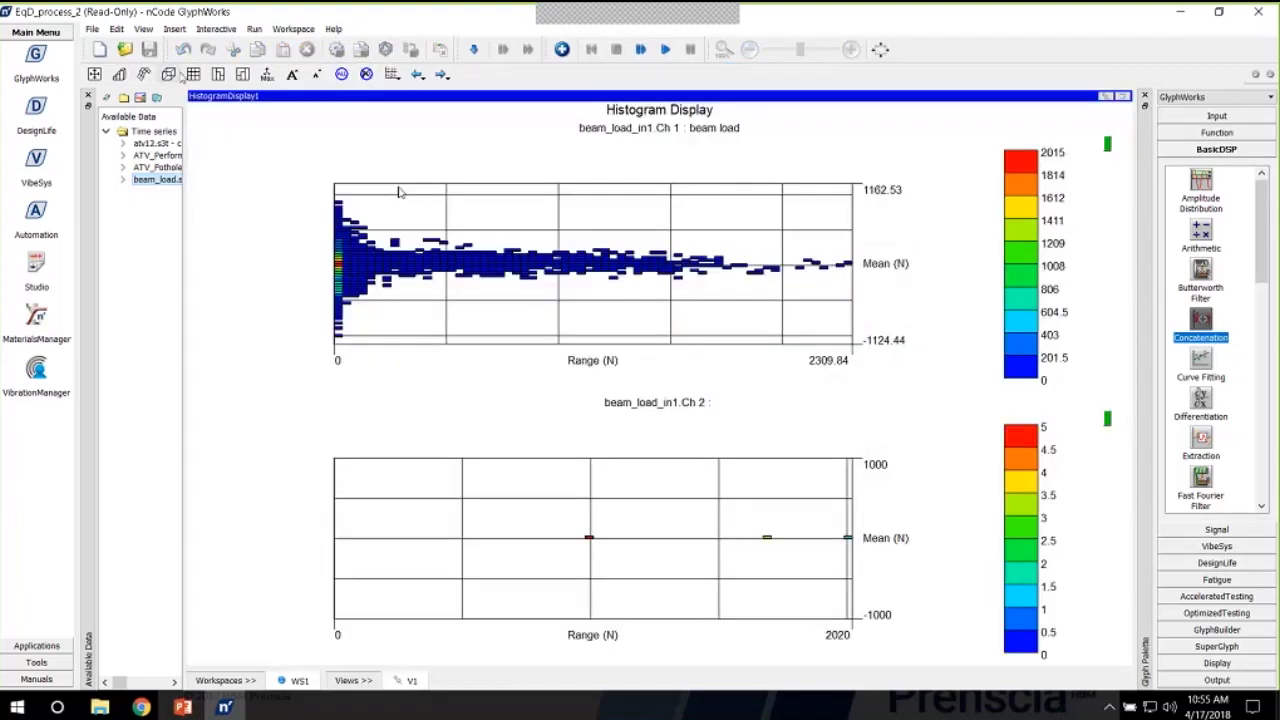
{"action": "left_click", "coordinate": [168, 75]}
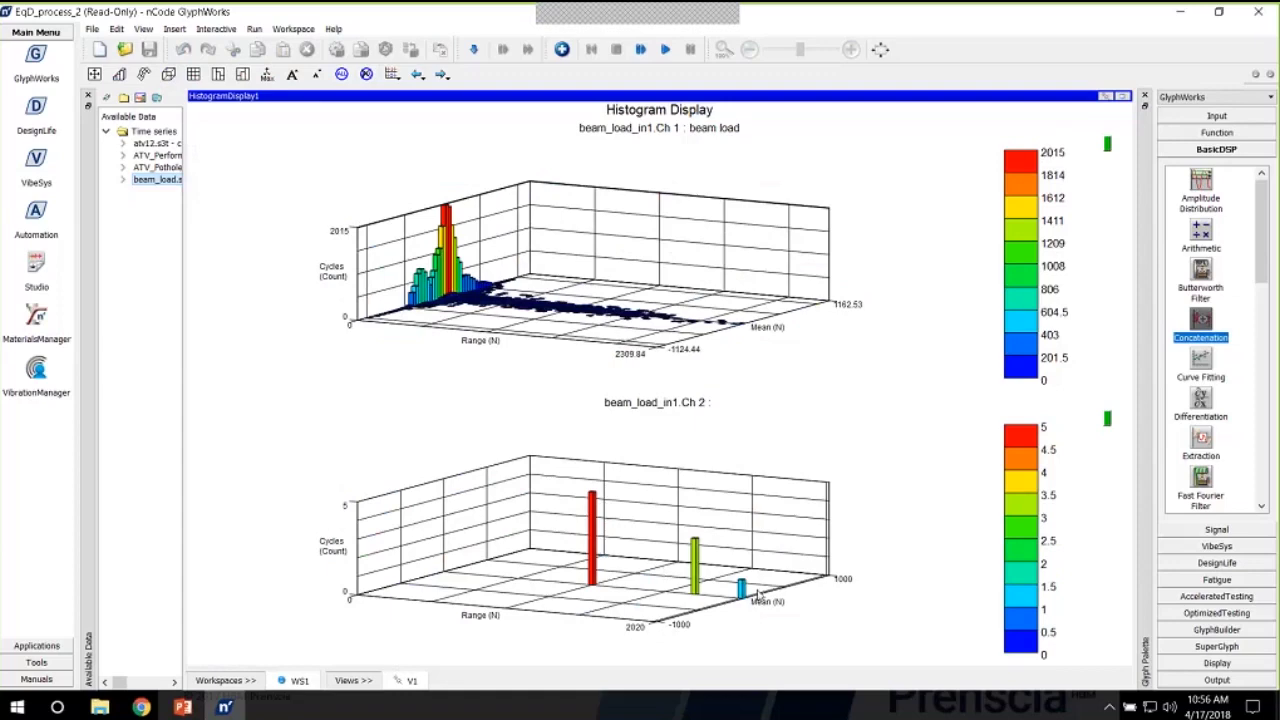
{"action": "left_click", "coordinate": [1105, 96]}
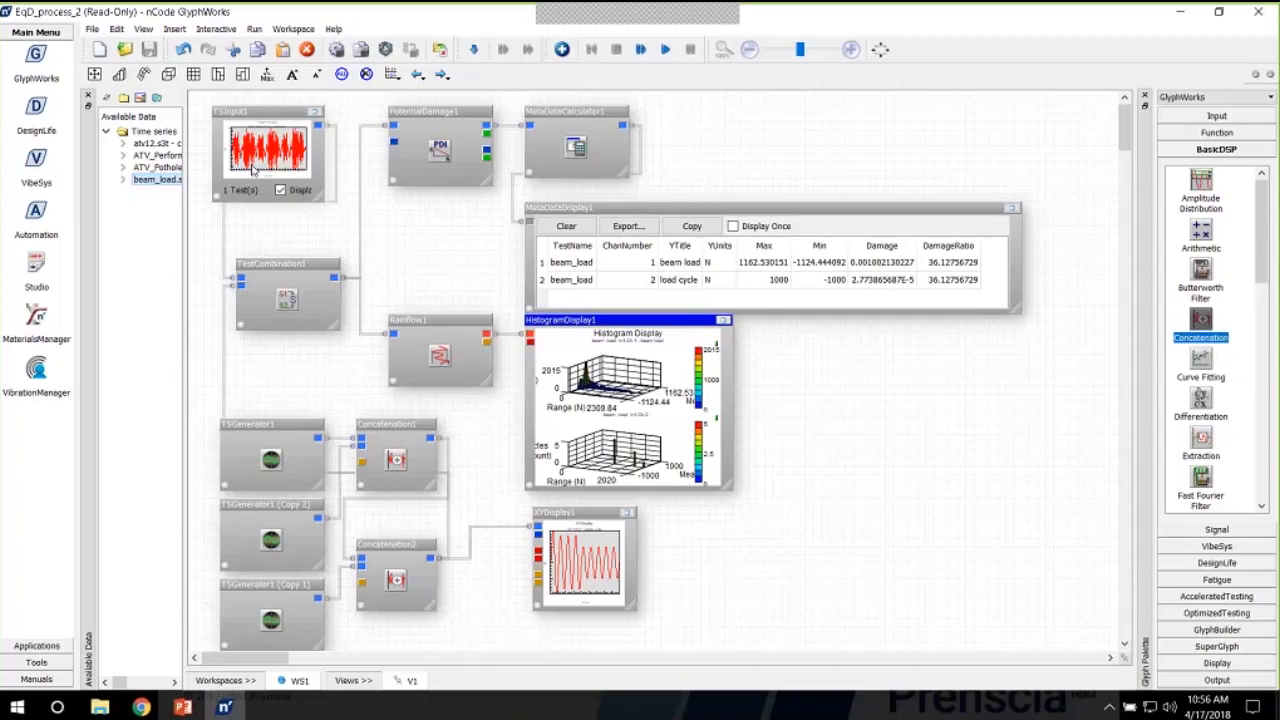
{"action": "key", "text": "alt+Tab"}
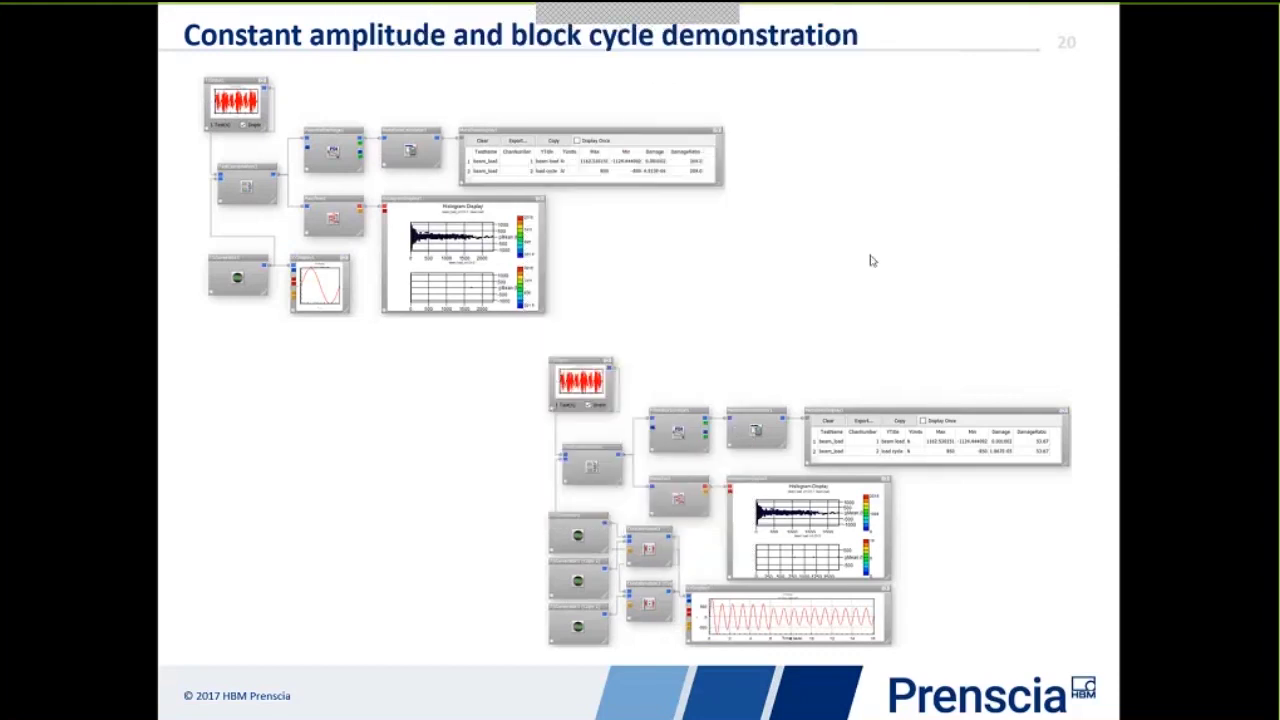
{"action": "left_click", "coordinate": [663, 185]}
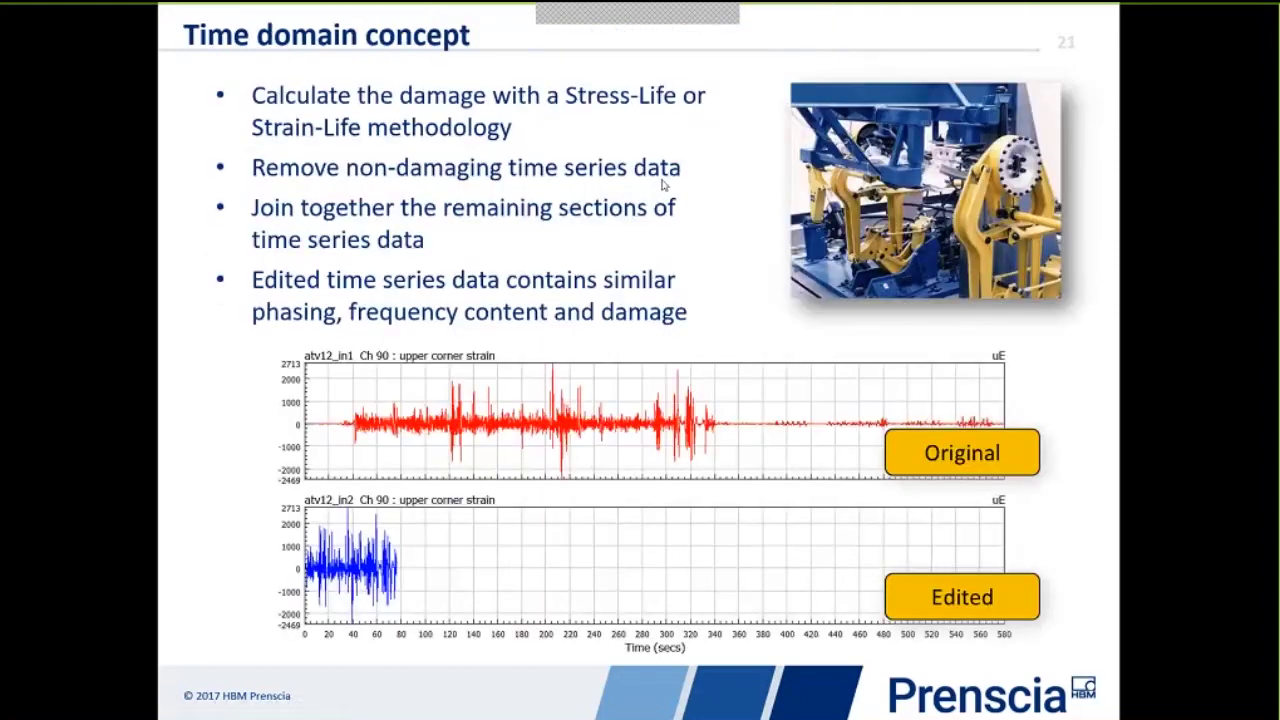
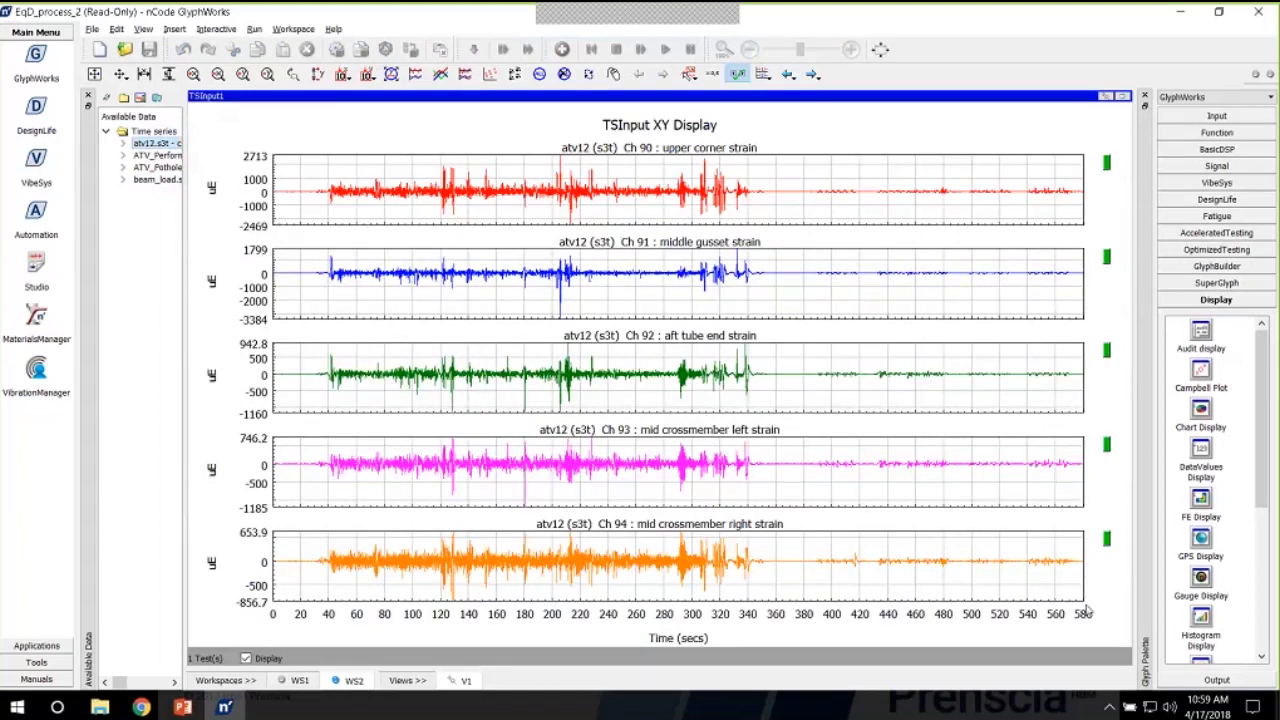
Restore TSInput1 to its normal size and add a Strain Life glyph connected to its output, placed slightly lower beside it
{"action": "left_click", "coordinate": [1124, 97]}
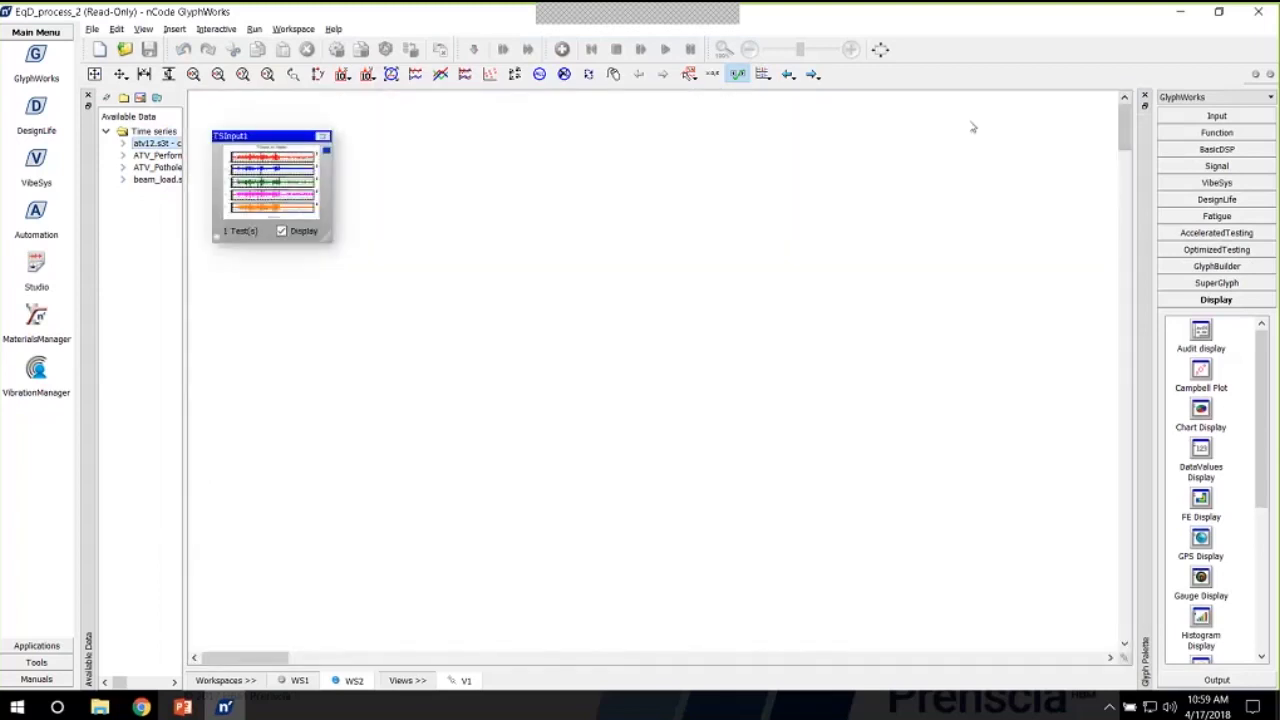
{"action": "left_click", "coordinate": [1217, 216]}
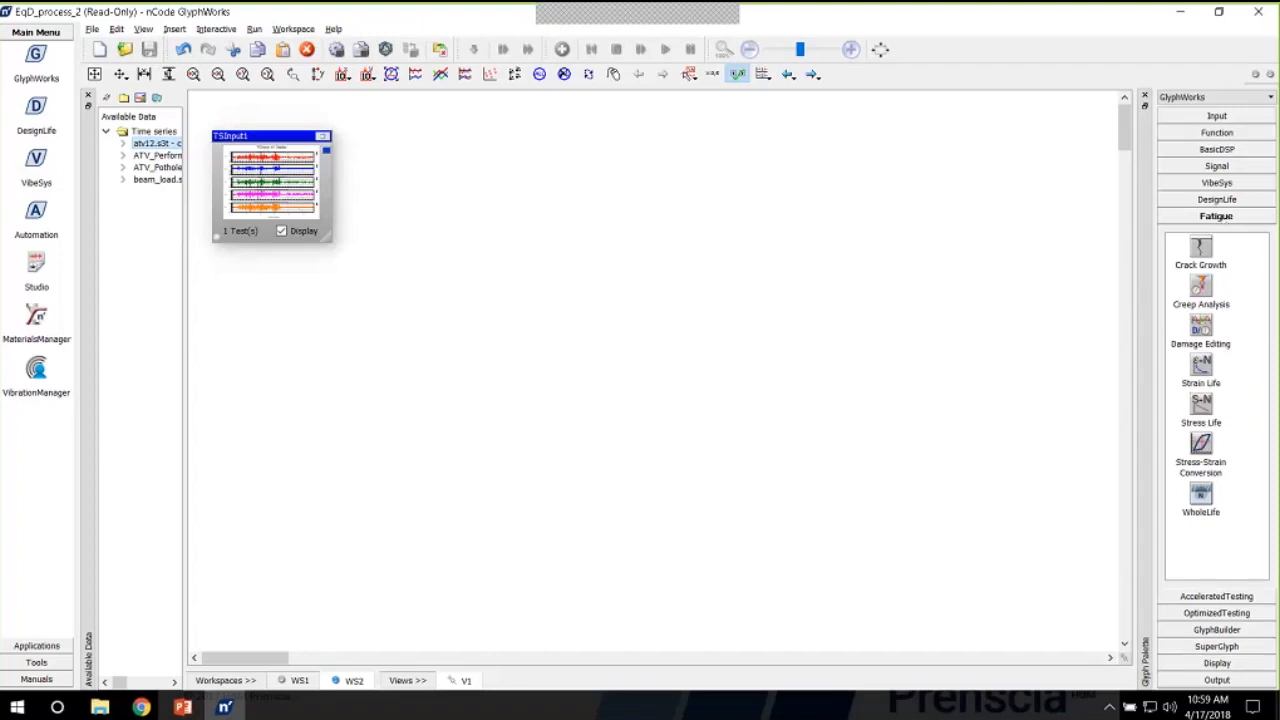
{"action": "left_click_drag", "start_coordinate": [1201, 368], "coordinate": [338, 190]}
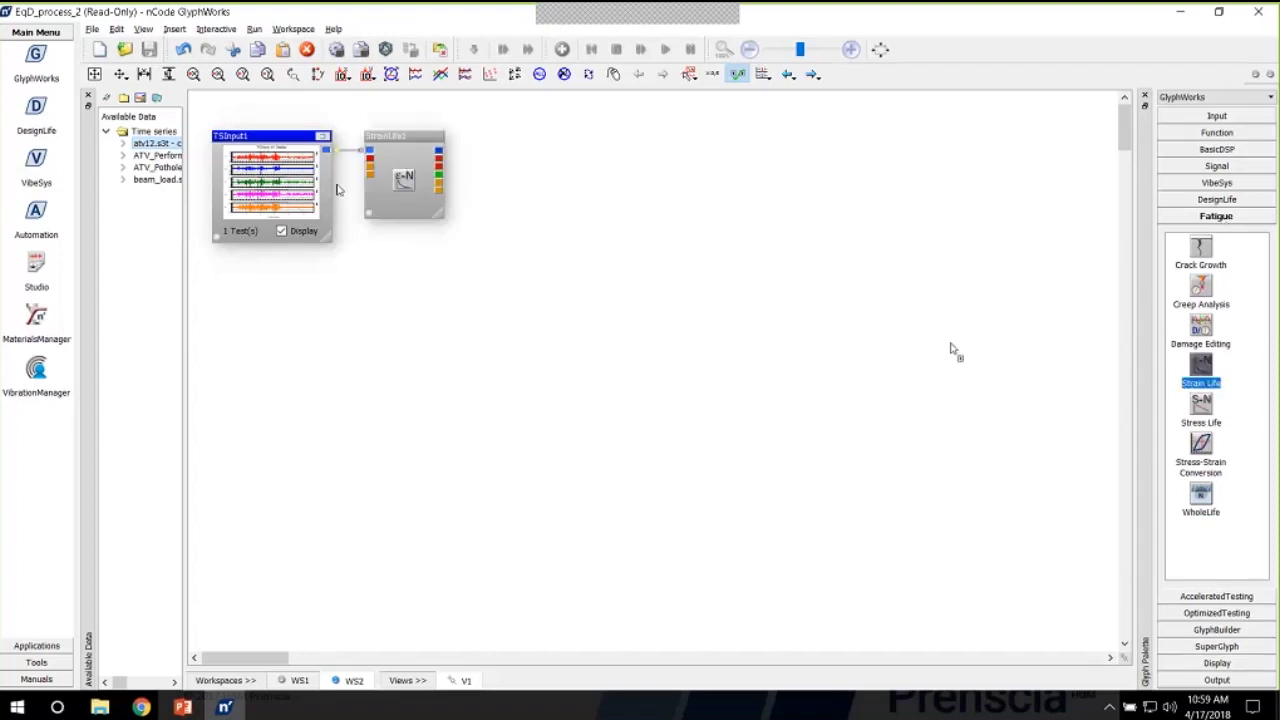
{"action": "left_click_drag", "start_coordinate": [396, 139], "coordinate": [396, 180]}
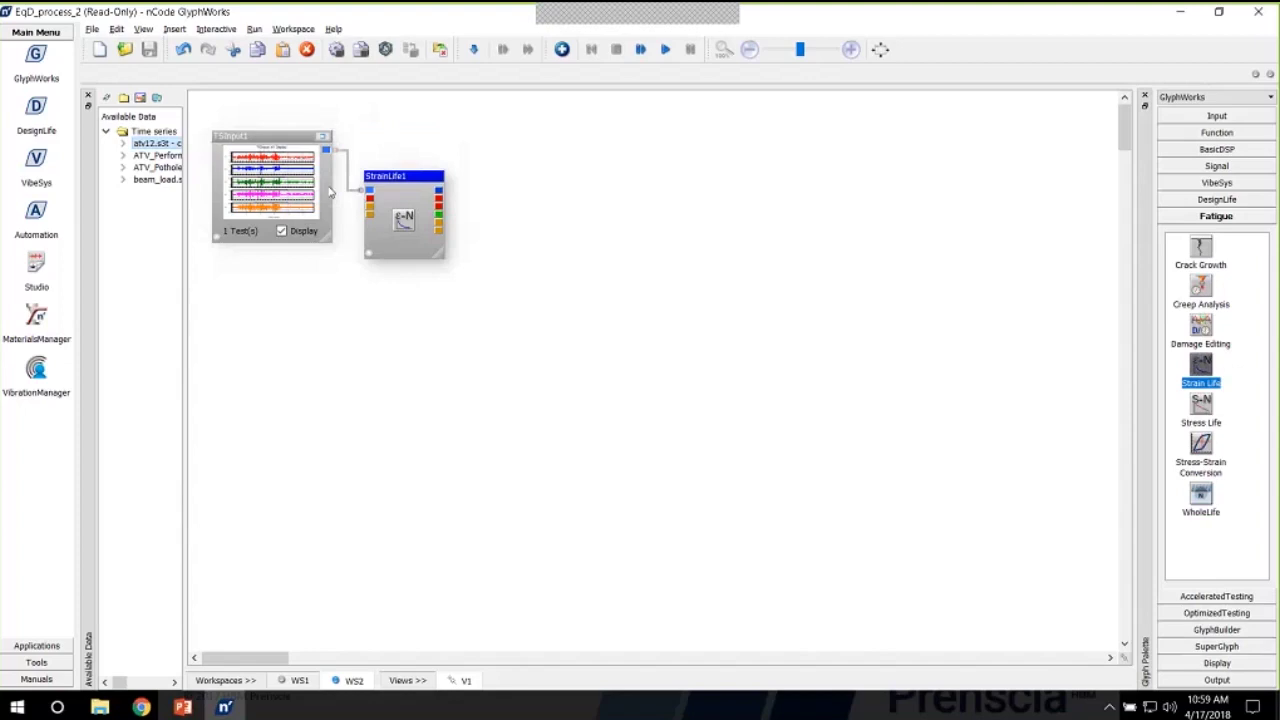
Assign the material Formable Steel Strip Corus Hypress26 to StrainLife1 from the standard EN materials database
{"action": "double_click", "coordinate": [403, 178]}
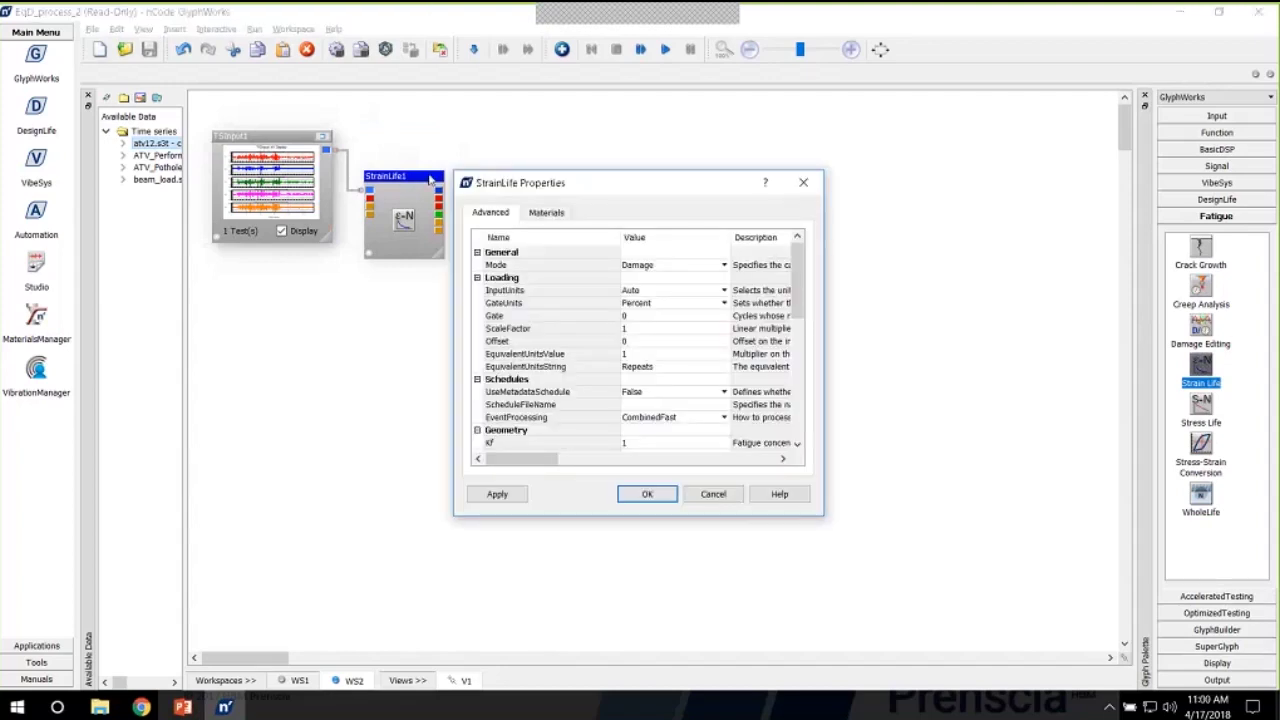
{"action": "left_click", "coordinate": [546, 213]}
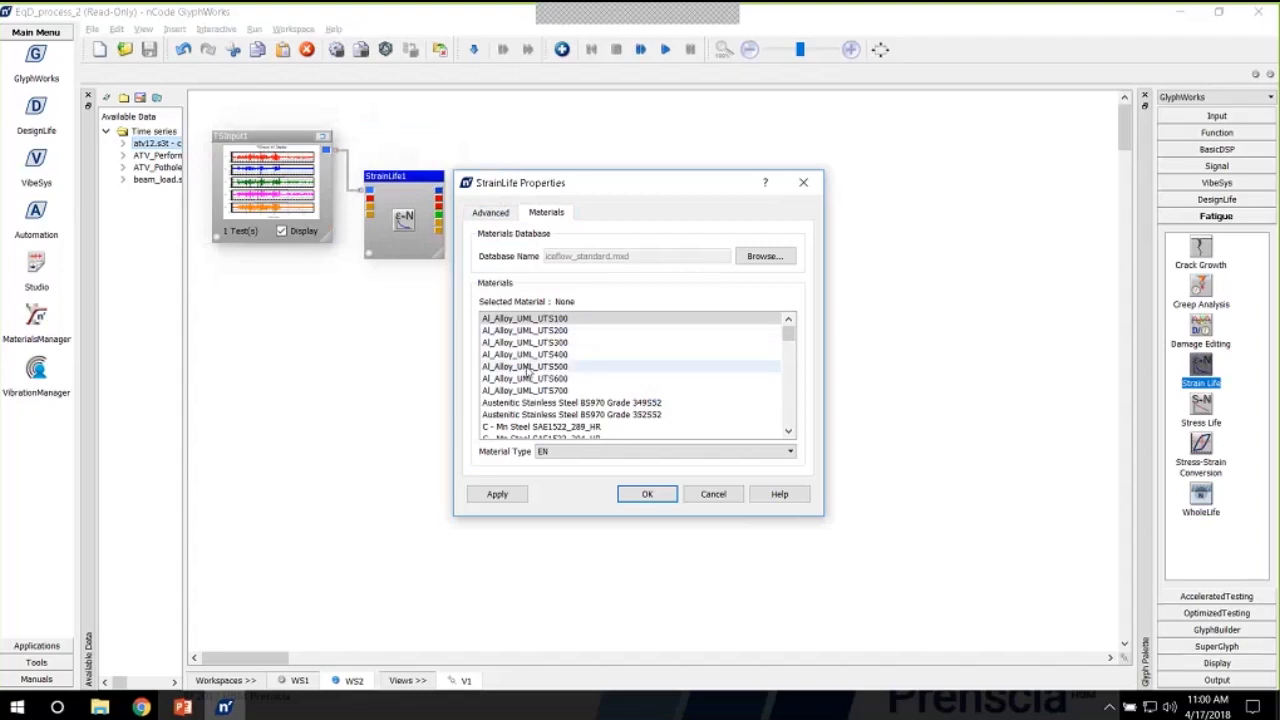
{"action": "scroll", "coordinate": [527, 371], "scroll_direction": "down", "scroll_amount": 12}
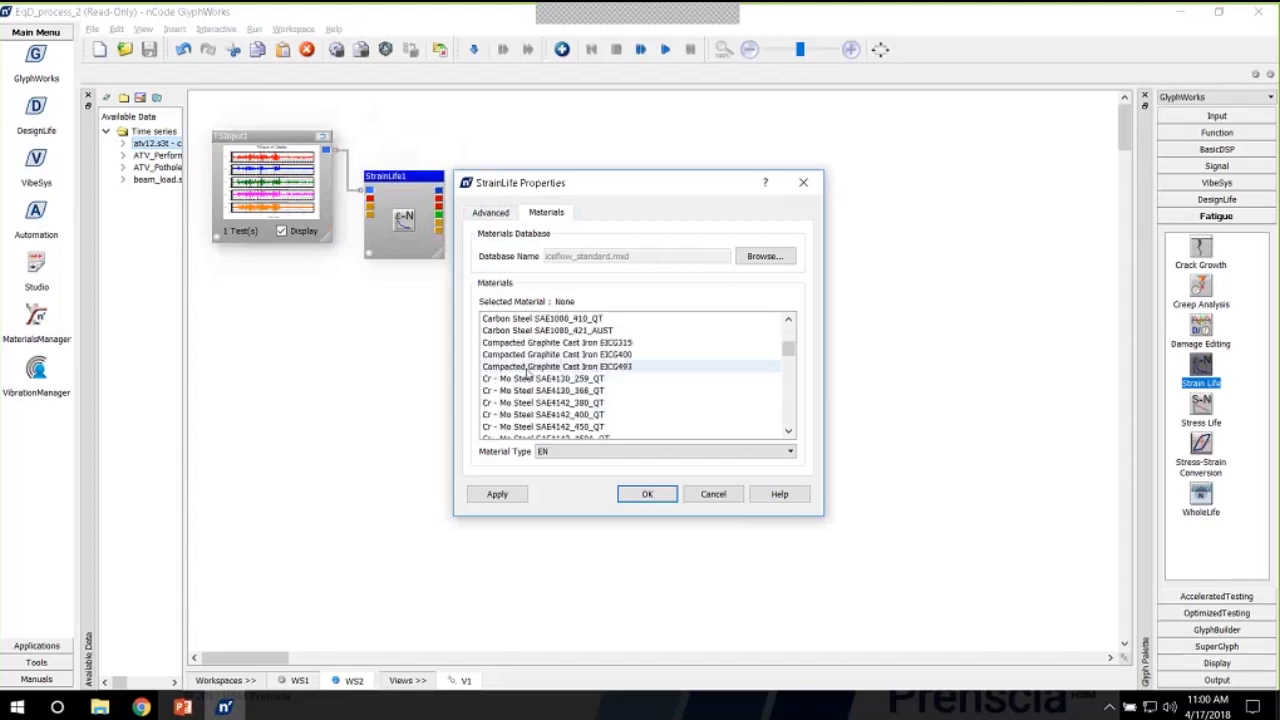
{"action": "scroll", "coordinate": [527, 371], "scroll_direction": "down", "scroll_amount": 1}
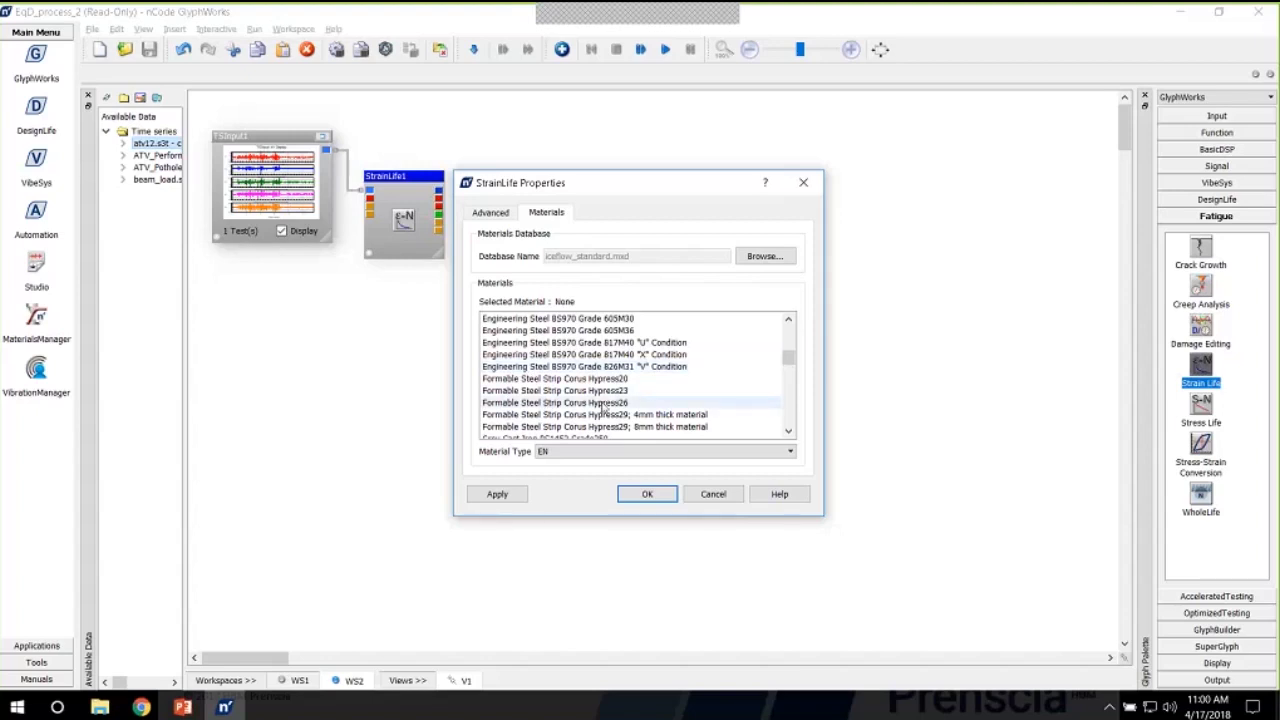
{"action": "left_click", "coordinate": [566, 403]}
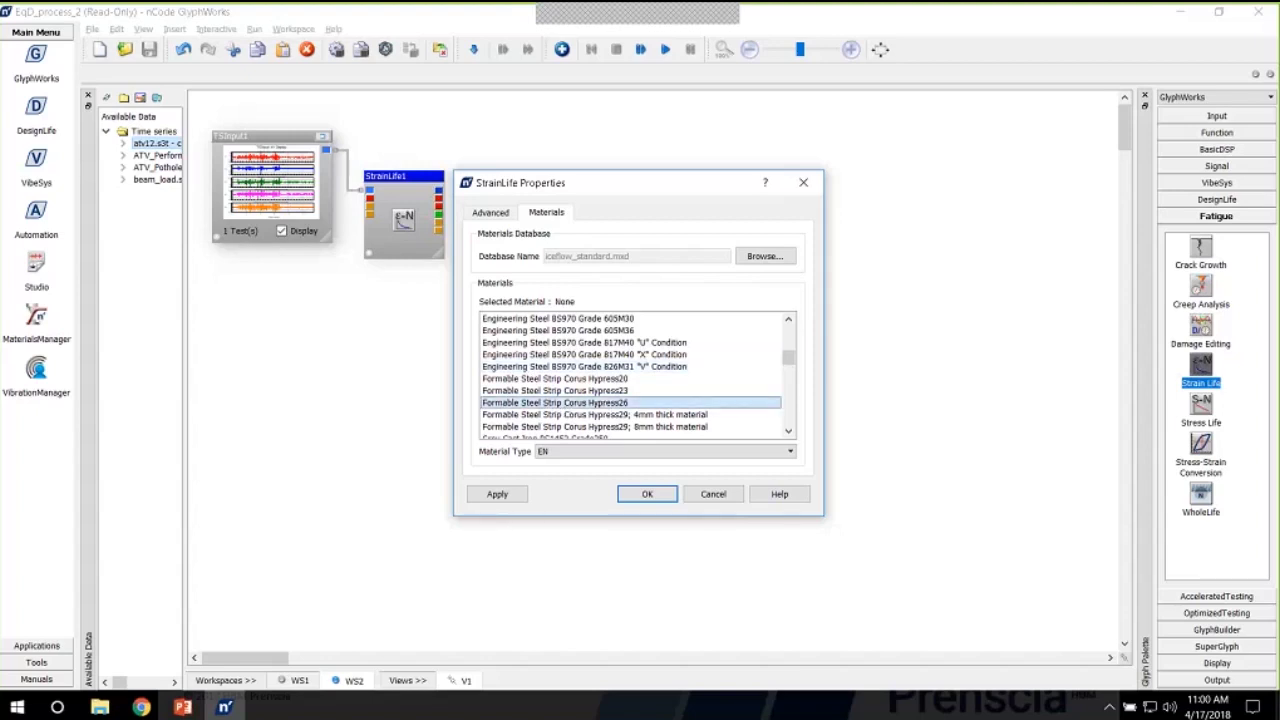
{"action": "left_click", "coordinate": [633, 491]}
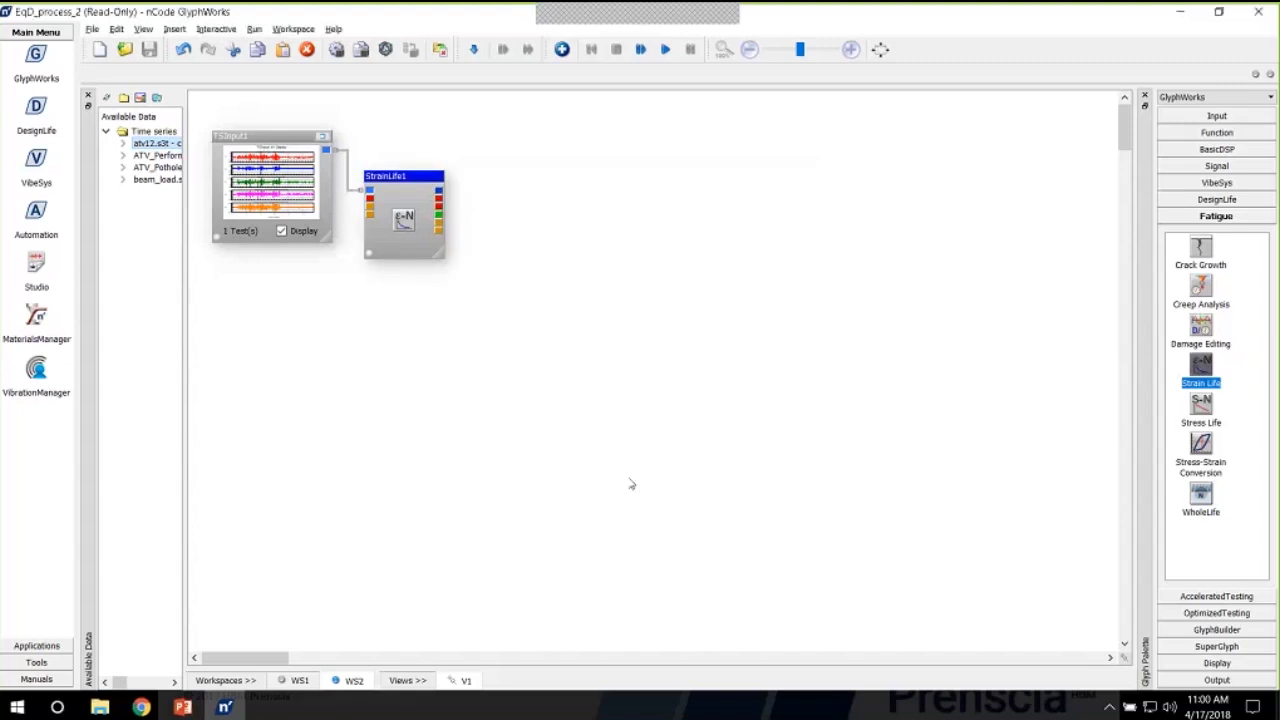
Add a Graphical Editor glyph to the right of StrainLife1 with its time series input fed by TSInput1
{"action": "left_click", "coordinate": [1205, 150]}
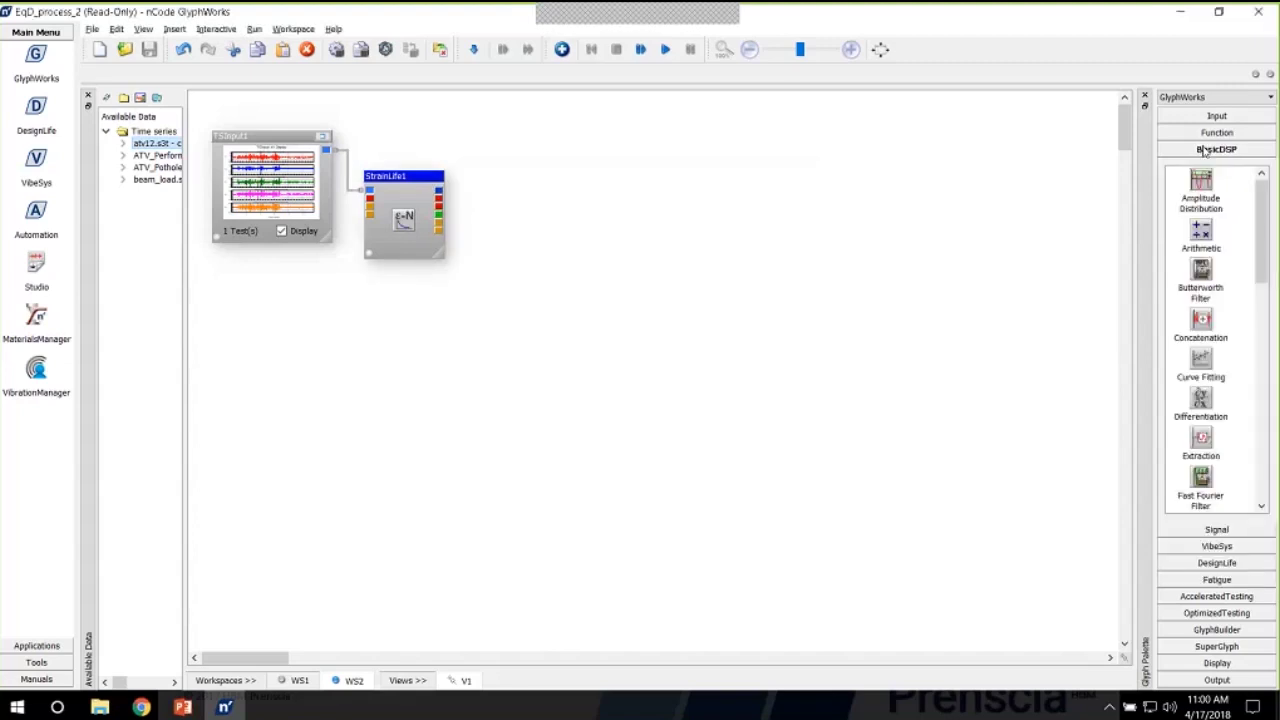
{"action": "scroll", "coordinate": [1207, 343], "scroll_direction": "down", "scroll_amount": 5}
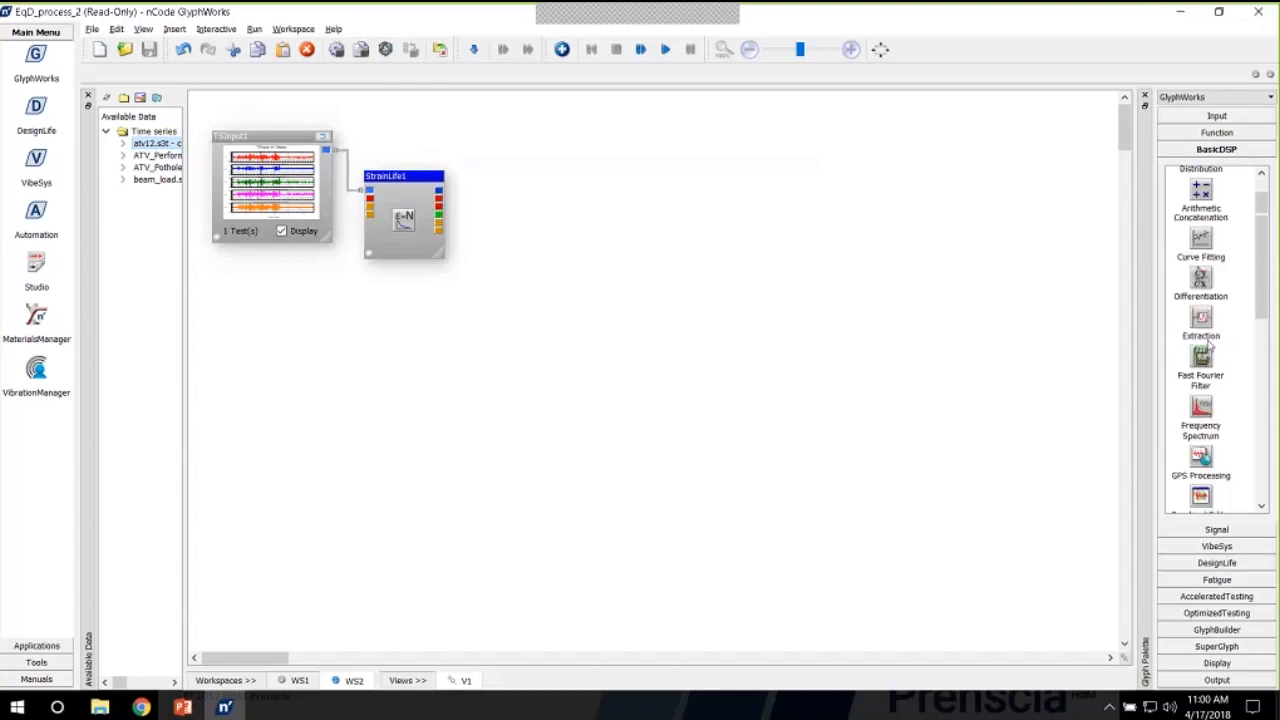
{"action": "mouse_move", "coordinate": [1205, 341]}
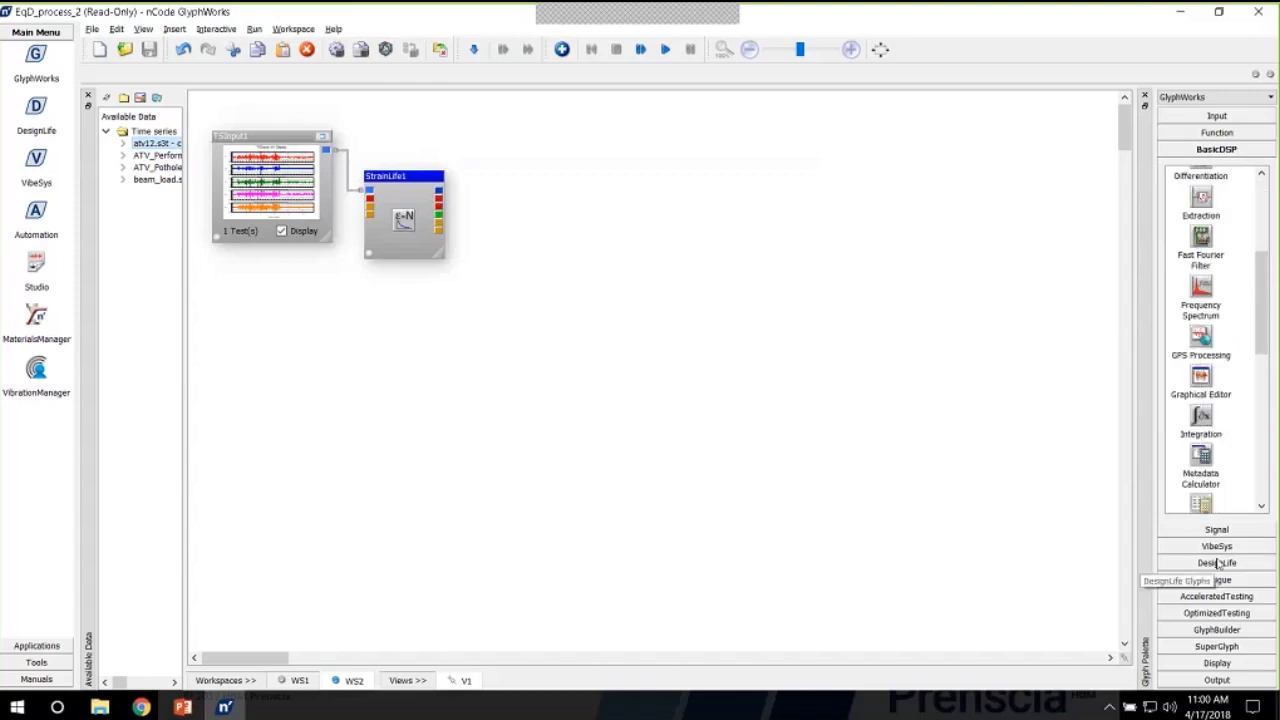
{"action": "left_click_drag", "start_coordinate": [1200, 376], "coordinate": [647, 147]}
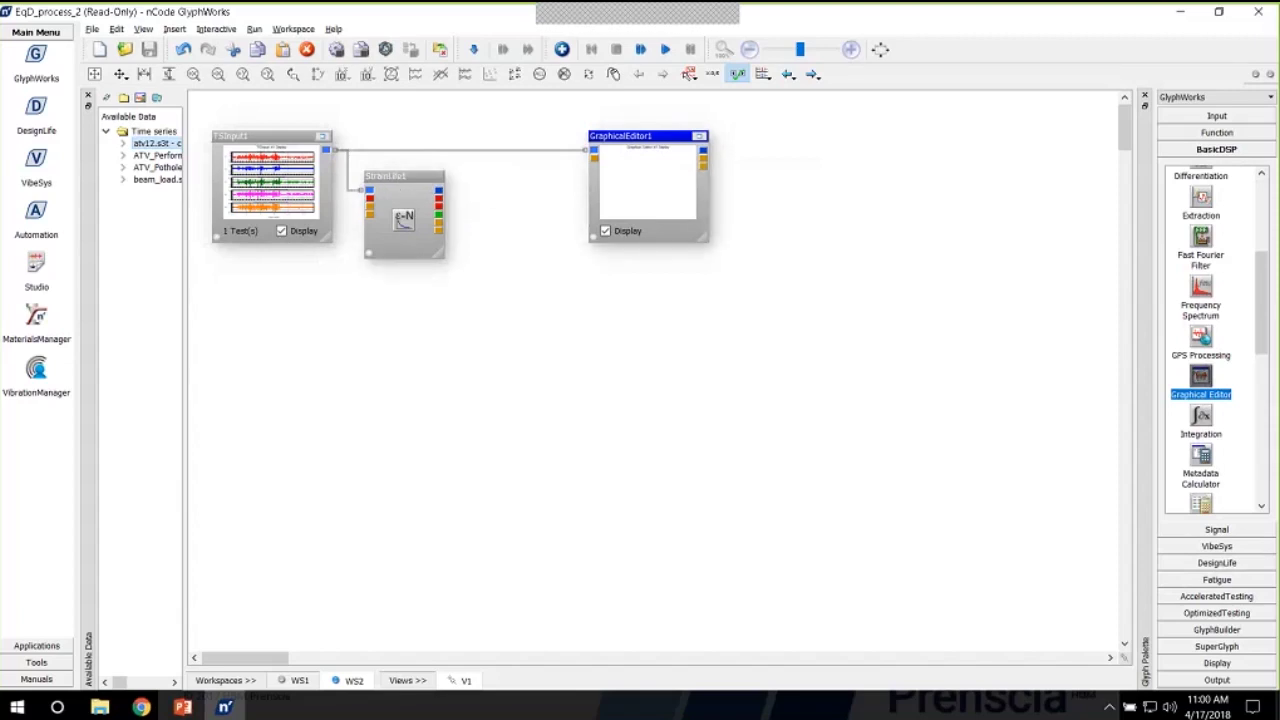
Add a Damage Editing glyph fed by the StrainLife1 time series output and connect its output to the second input of GraphicalEditor1
{"action": "left_click", "coordinate": [1216, 579]}
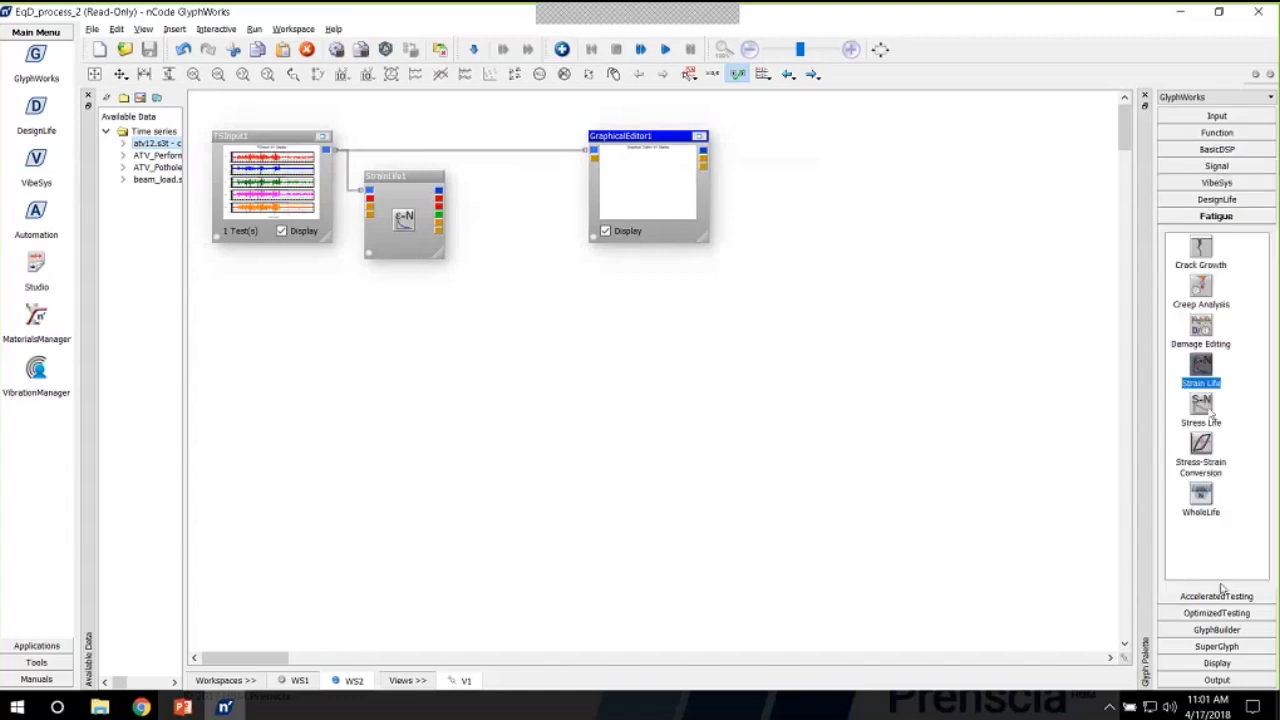
{"action": "left_click", "coordinate": [1201, 330]}
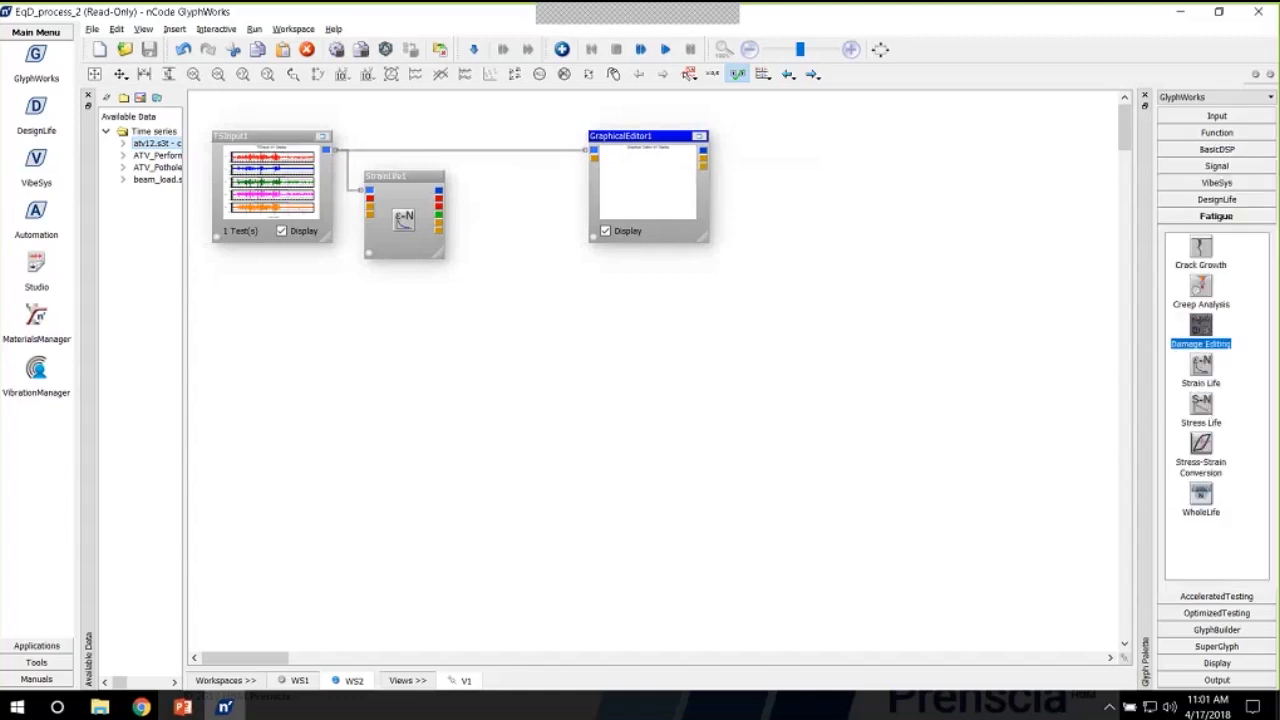
{"action": "left_click", "coordinate": [440, 196]}
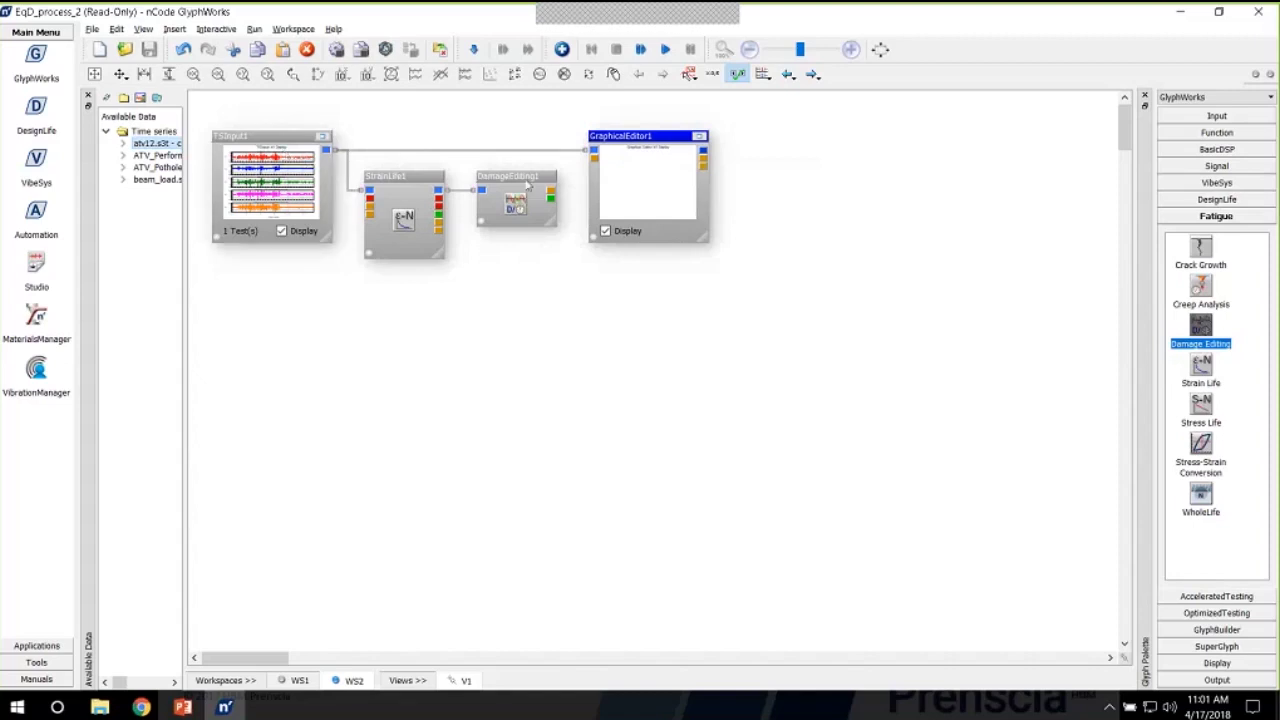
{"action": "left_click_drag", "start_coordinate": [551, 195], "coordinate": [597, 163]}
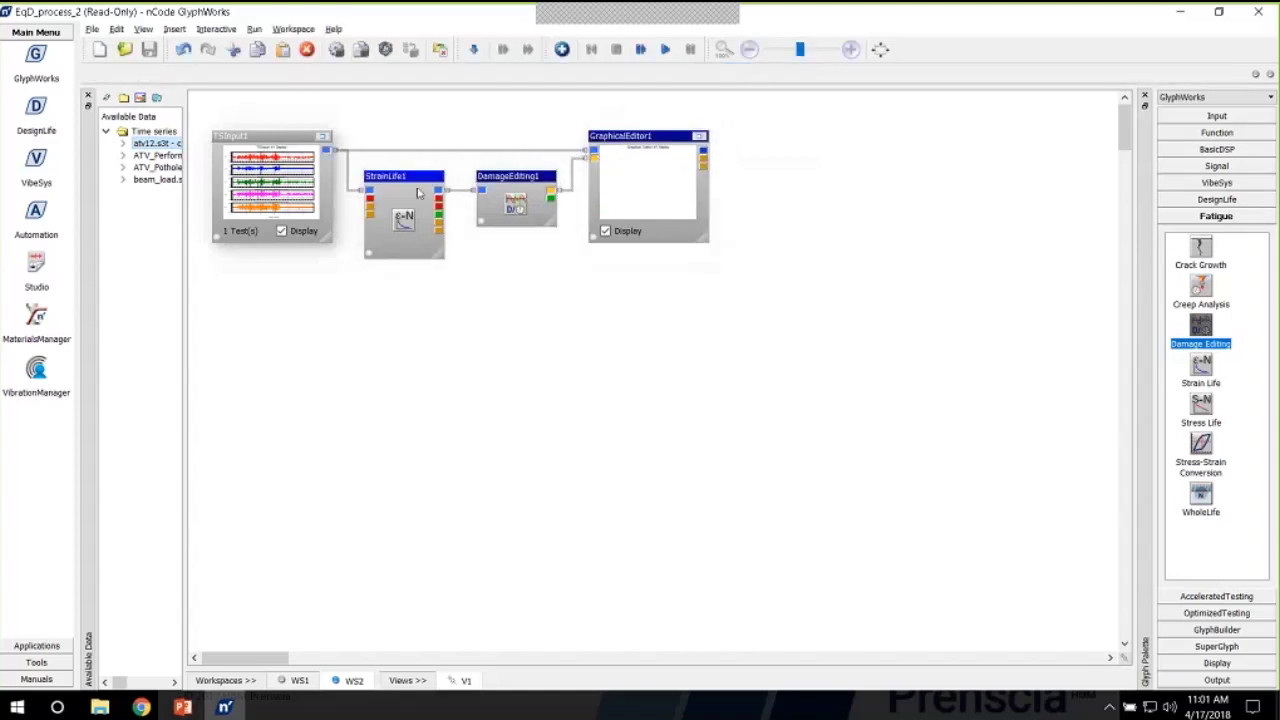
Add an XY Display fed by TSInput1 and connect GraphicalEditor1's Edited Time Series output to its second input
{"action": "left_click", "coordinate": [1203, 664]}
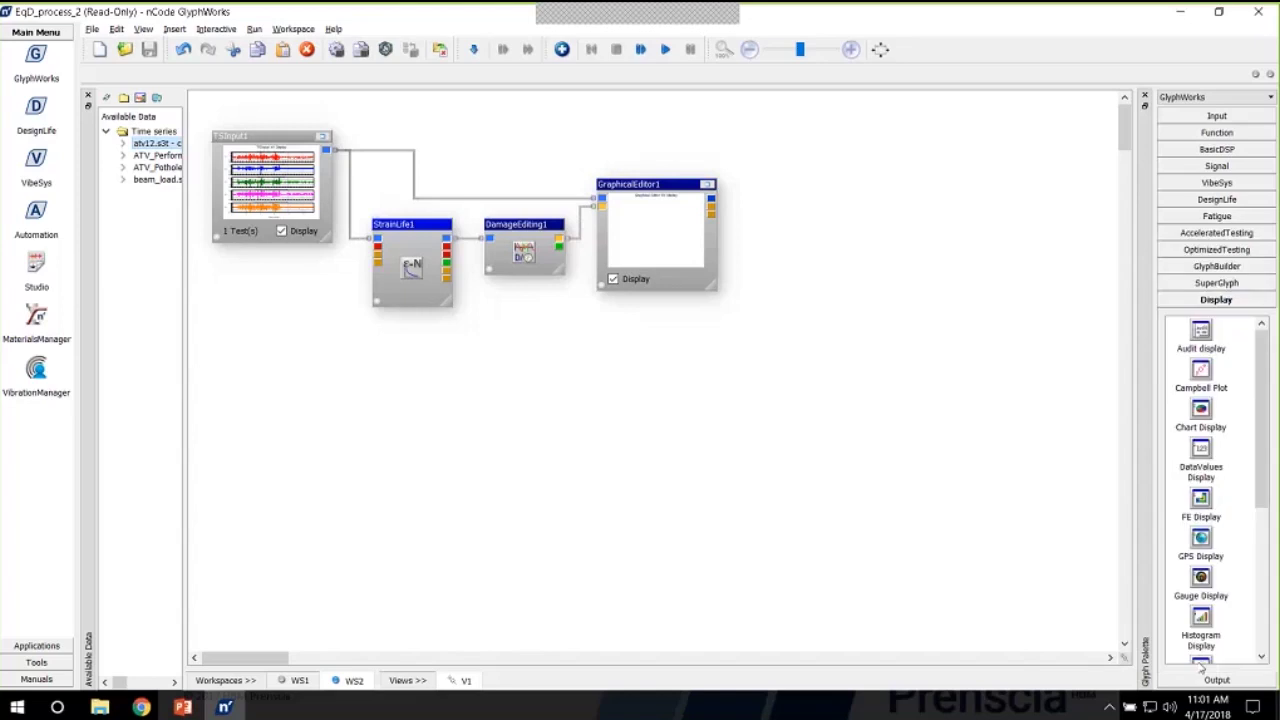
{"action": "scroll", "coordinate": [1215, 600], "scroll_direction": "down", "scroll_amount": 5}
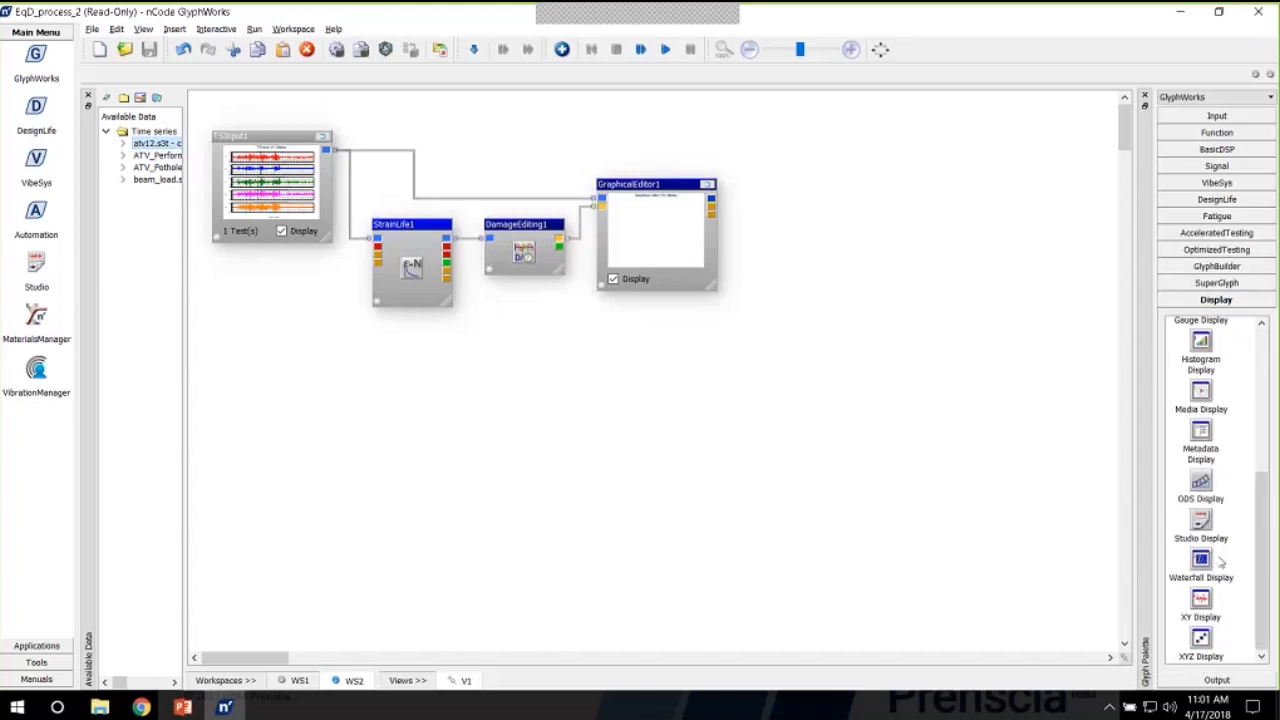
{"action": "left_click_drag", "start_coordinate": [1201, 600], "coordinate": [782, 145]}
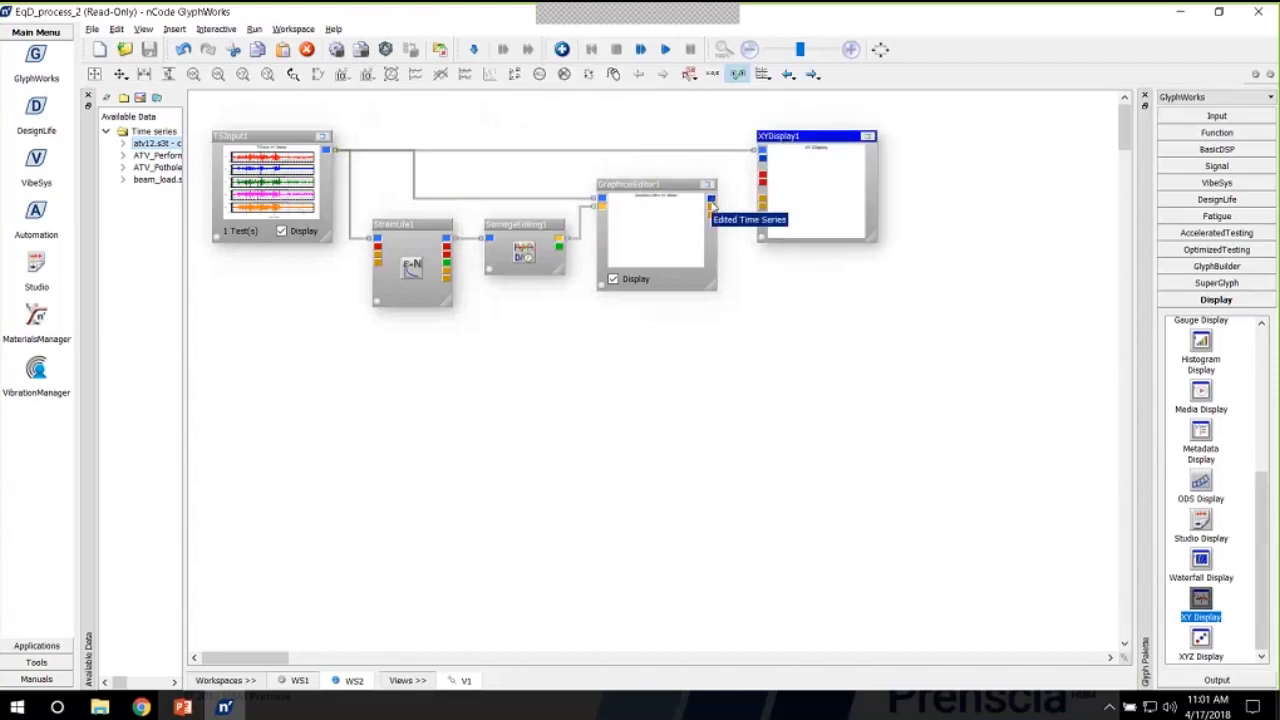
{"action": "left_click_drag", "start_coordinate": [710, 205], "coordinate": [762, 157]}
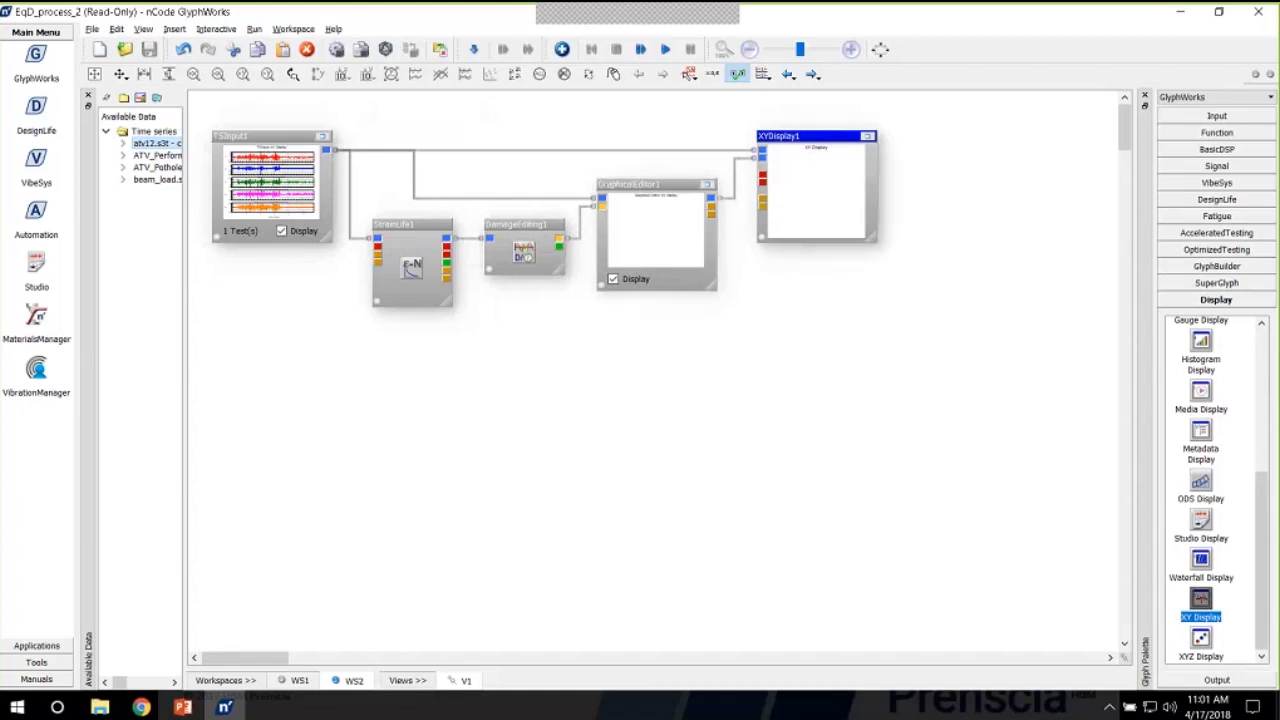
Set GraphicalEditor1's BaseOutput property to ZeroAll without running the flow beforehand
{"action": "double_click", "coordinate": [637, 191]}
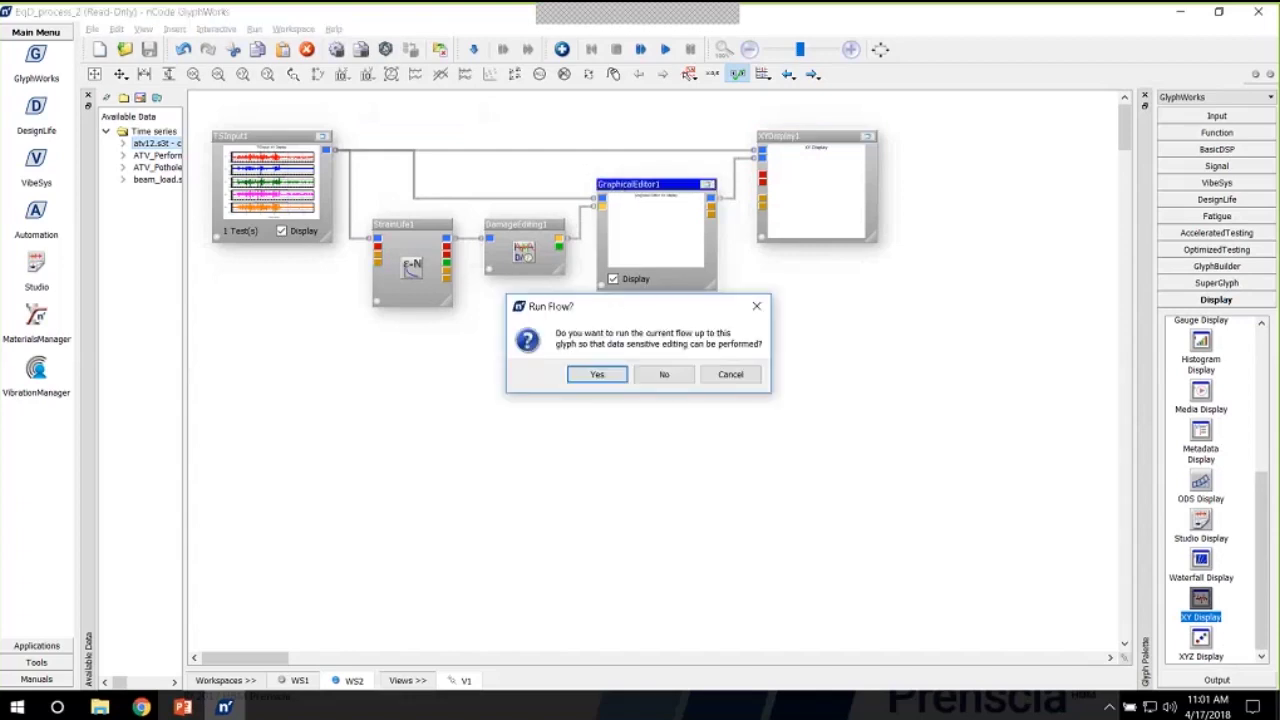
{"action": "left_click", "coordinate": [664, 377]}
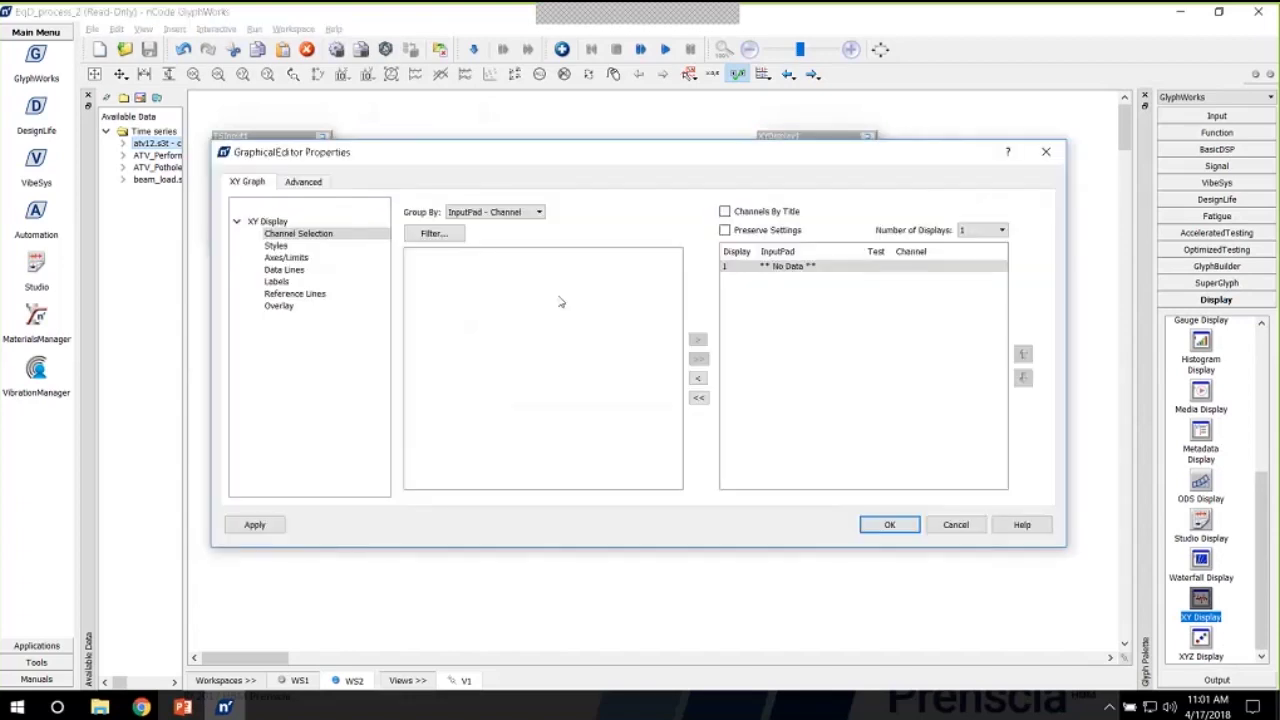
{"action": "left_click", "coordinate": [305, 183]}
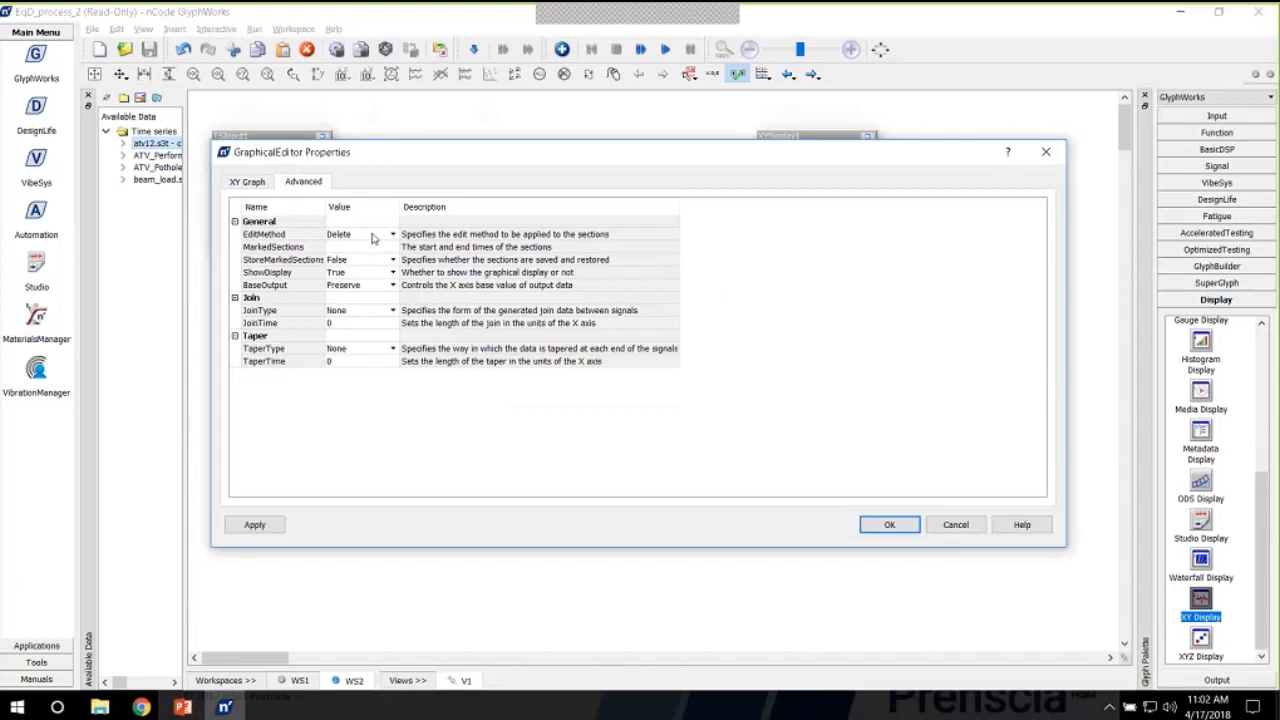
{"action": "left_click", "coordinate": [392, 286]}
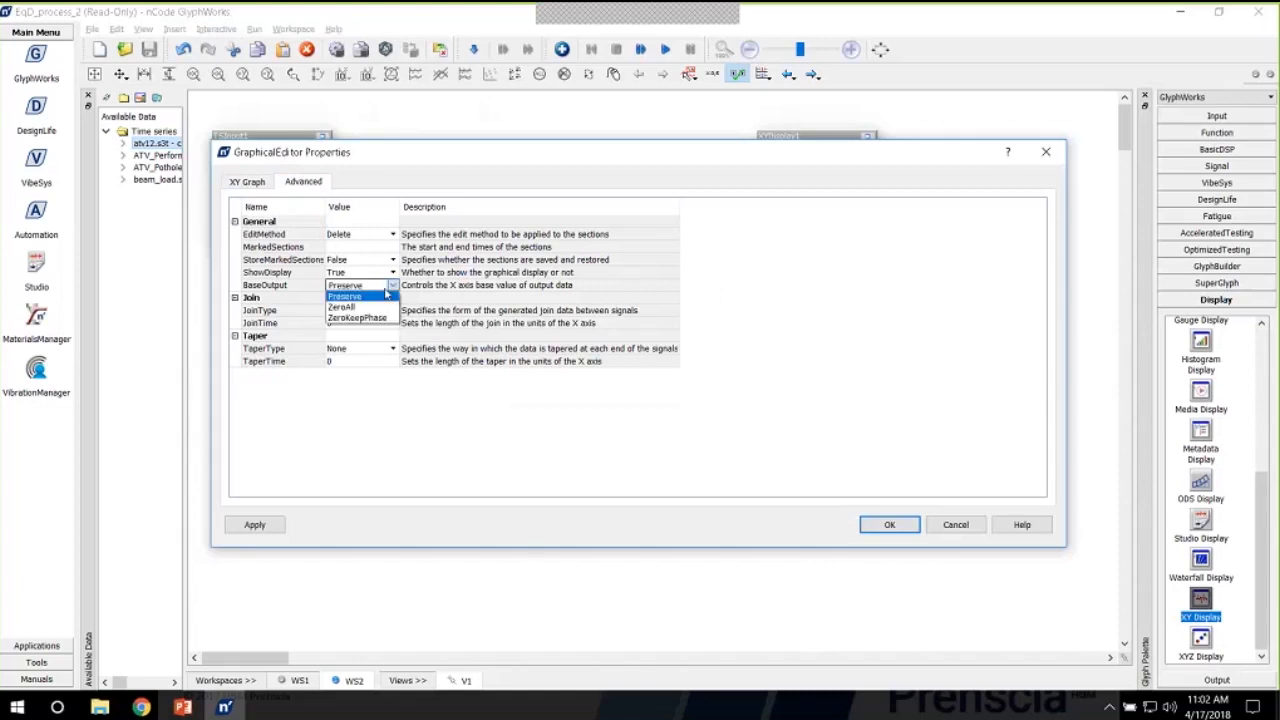
{"action": "left_click", "coordinate": [359, 308]}
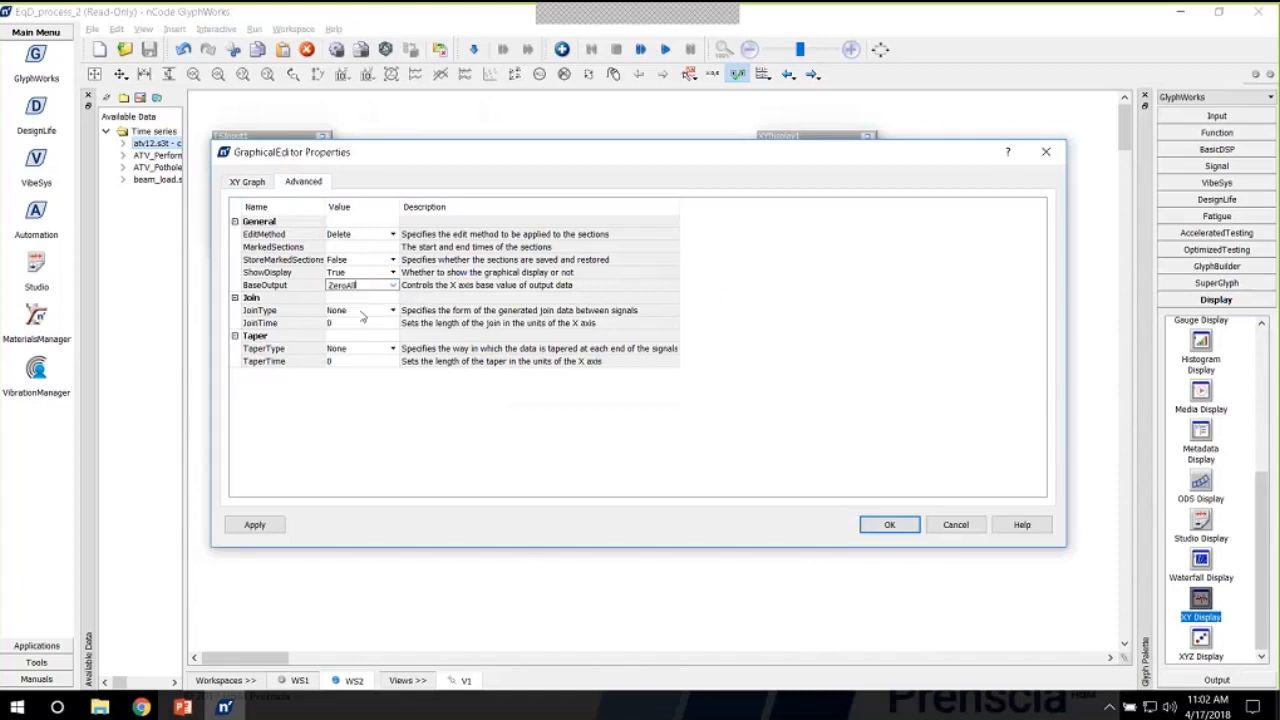
{"action": "left_click", "coordinate": [889, 524]}
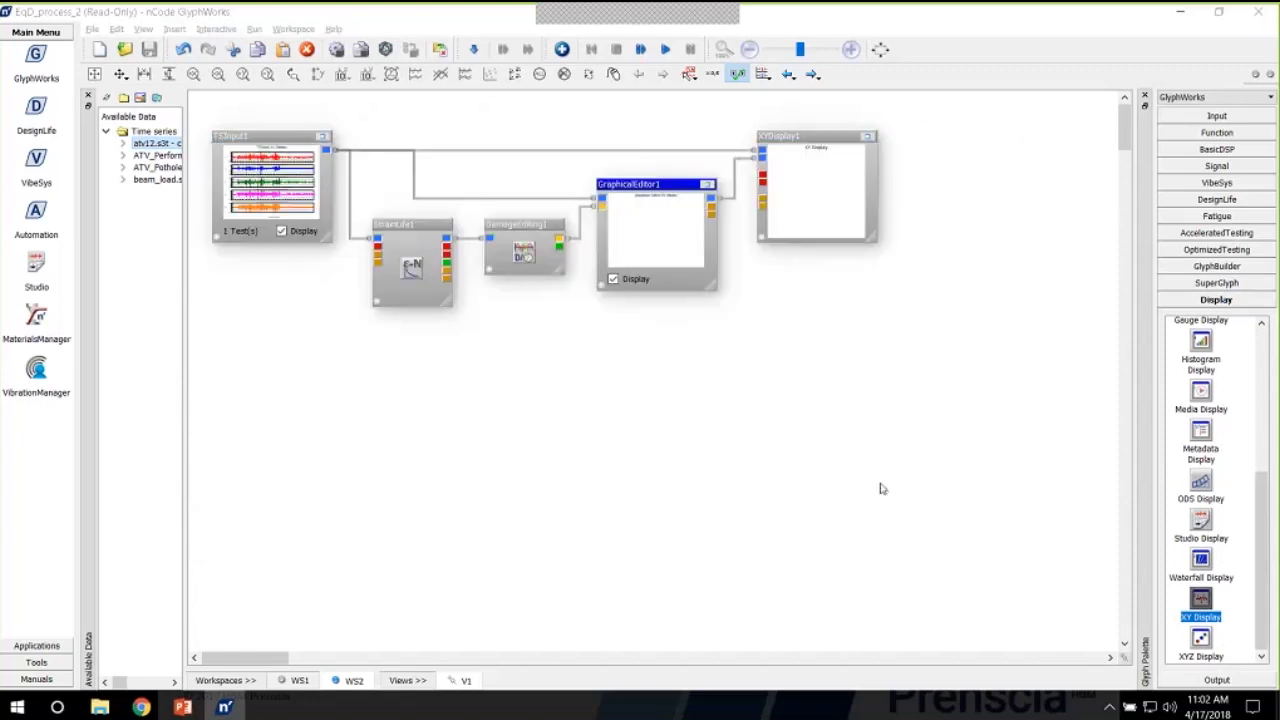
Run the damage-editing flow and inspect the marked sections on the strain channels in an enlarged GraphicalEditor1 display
{"action": "left_click", "coordinate": [666, 49]}
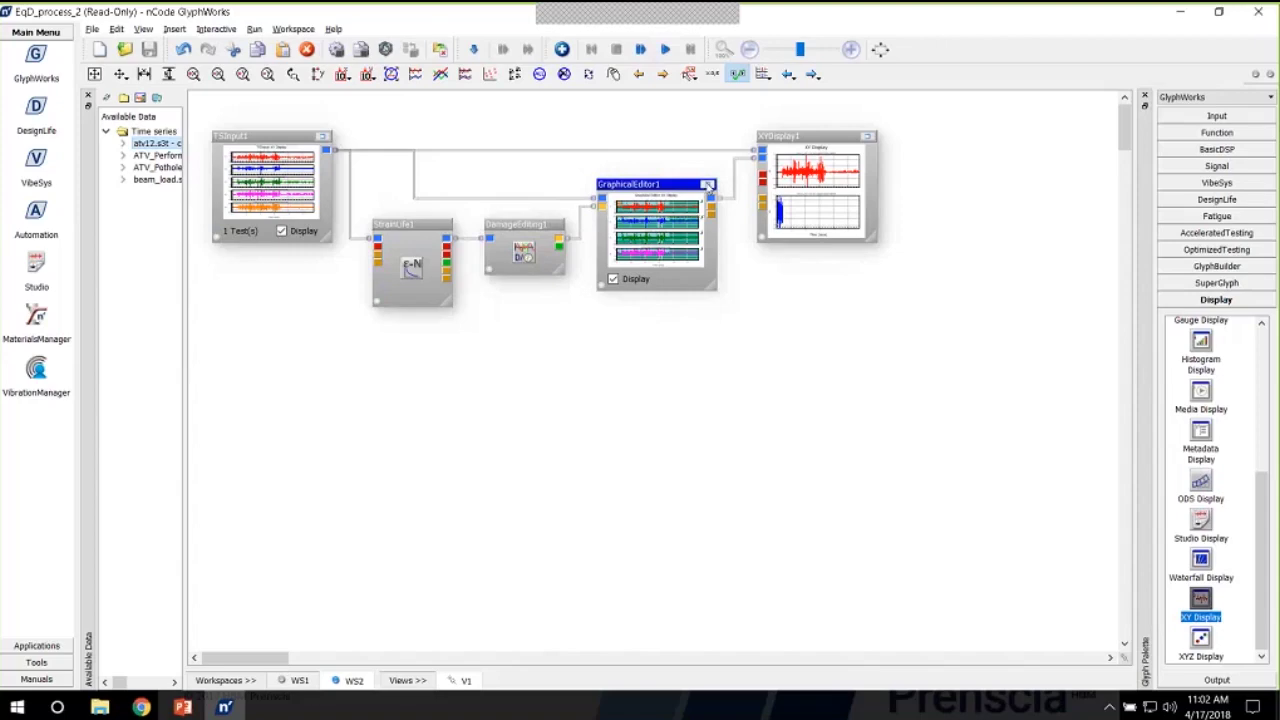
{"action": "left_click", "coordinate": [707, 186]}
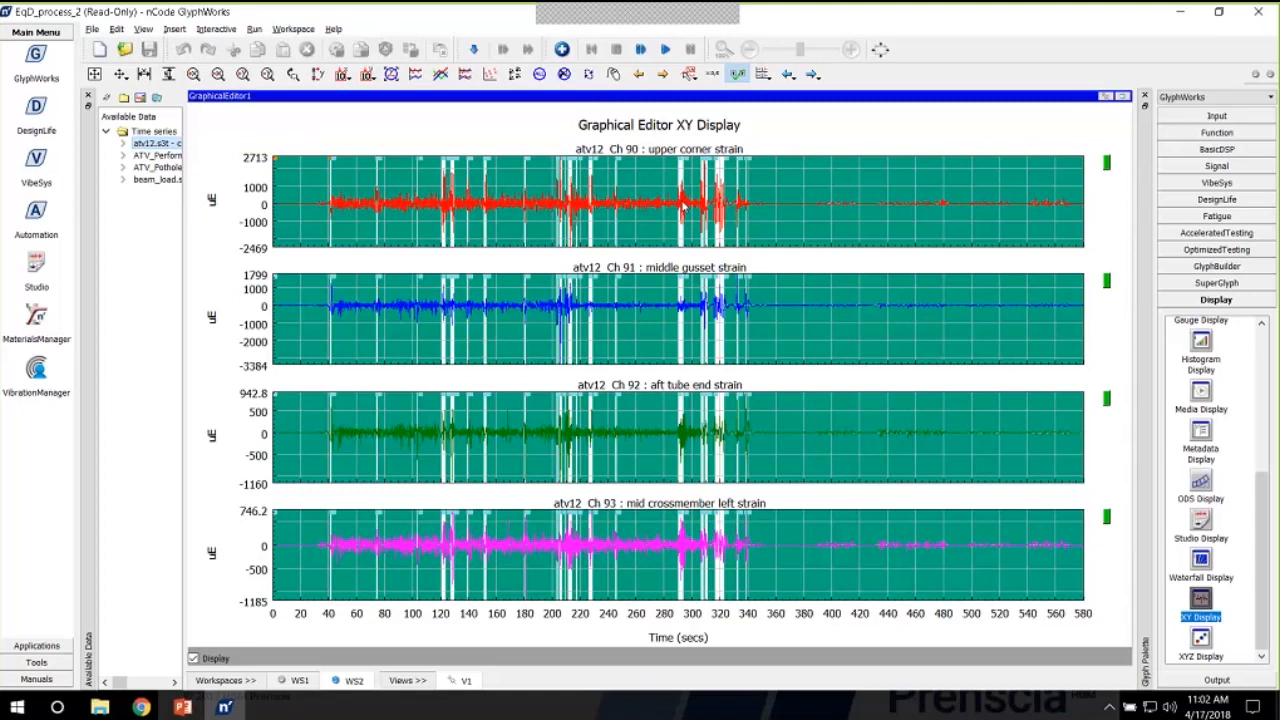
{"action": "mouse_move", "coordinate": [688, 212]}
{"action": "left_click", "coordinate": [1123, 97]}
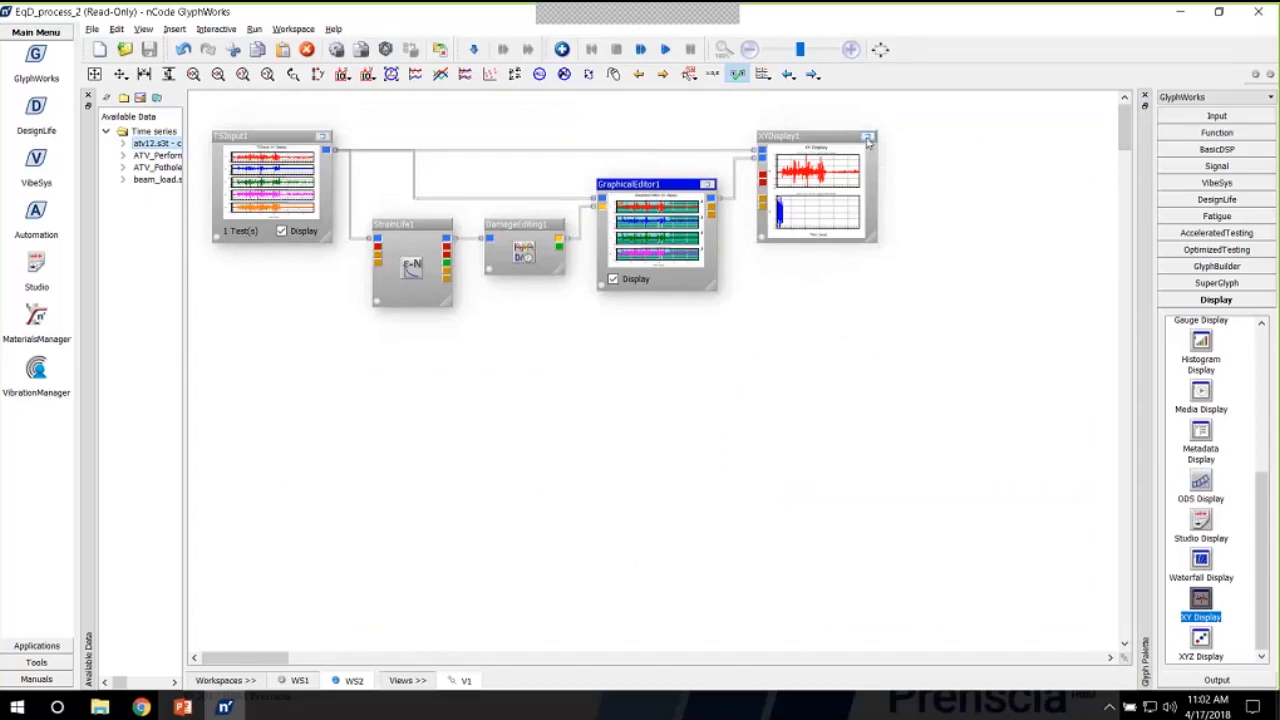
Compare the original and edited upper corner strain signals in an enlarged XYDisplay1, then return to the workspace
{"action": "left_click", "coordinate": [868, 137]}
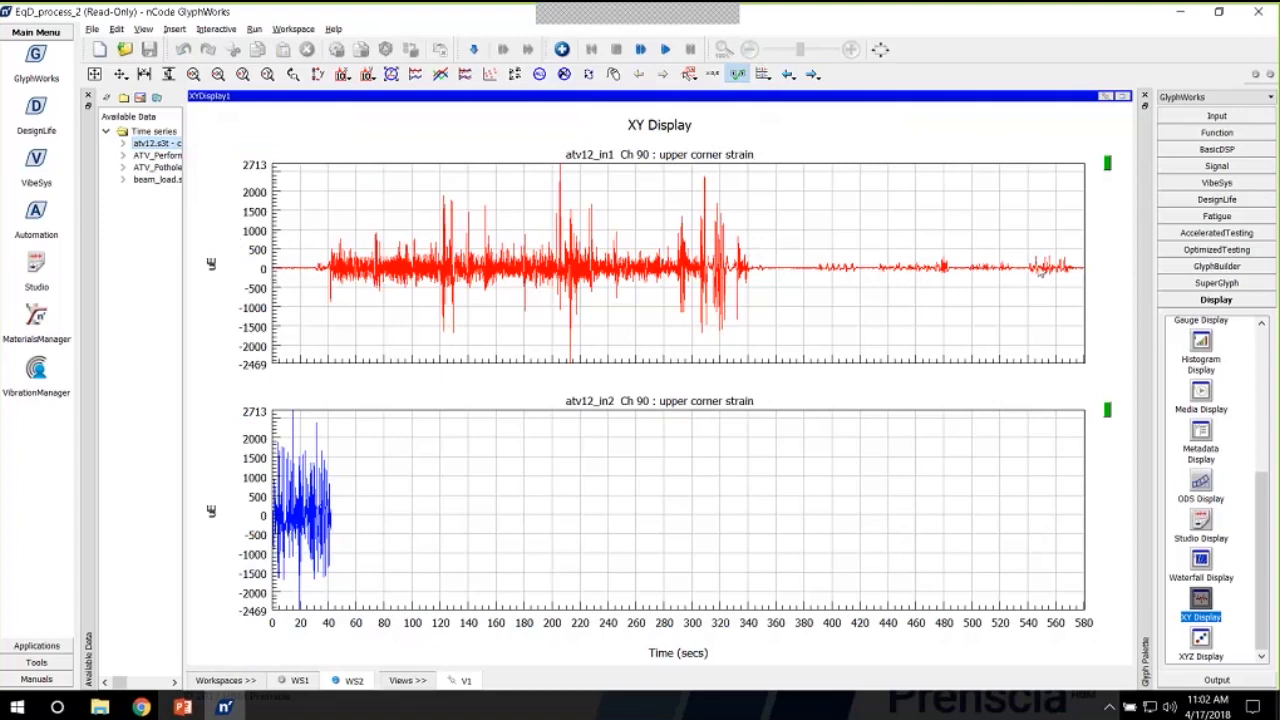
{"action": "mouse_move", "coordinate": [1060, 275]}
{"action": "mouse_move", "coordinate": [298, 512]}
{"action": "left_click", "coordinate": [1123, 97]}
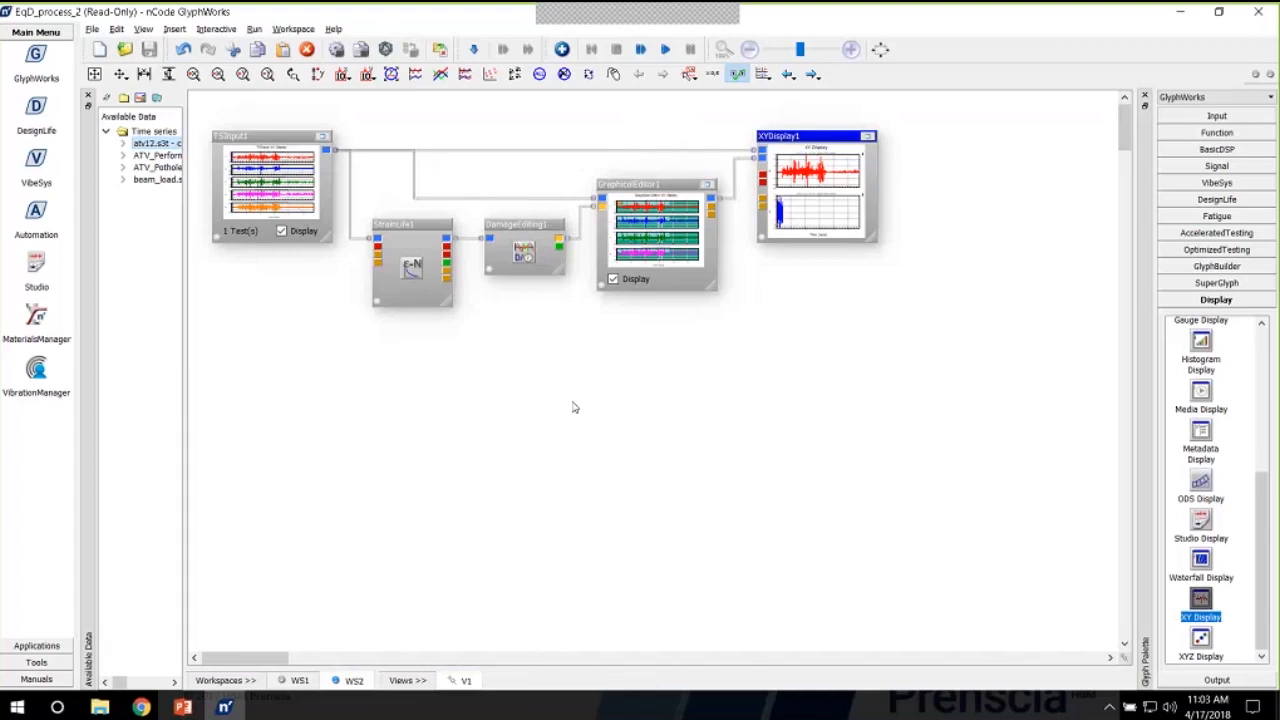
Add a Time Series Output glyph fed by GraphicalEditor1's edited time series and review its available file formats without changing them
{"action": "left_click", "coordinate": [1220, 682]}
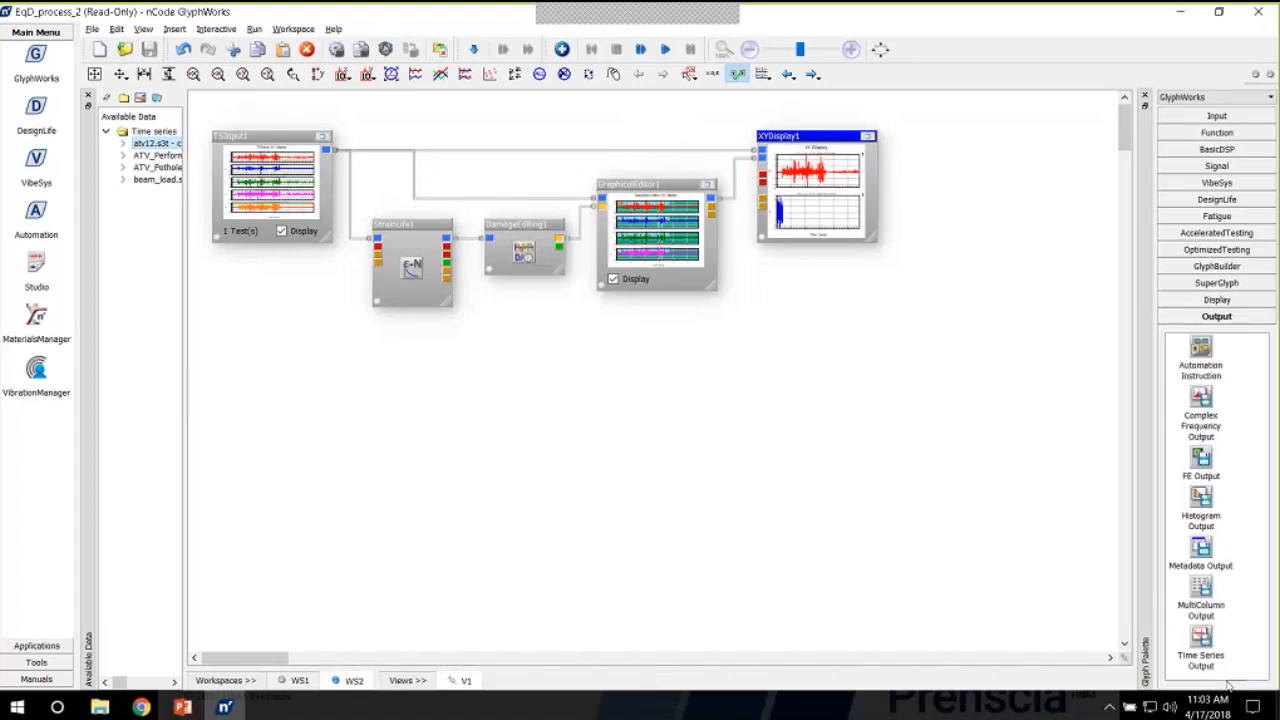
{"action": "left_click_drag", "start_coordinate": [1200, 645], "coordinate": [780, 316]}
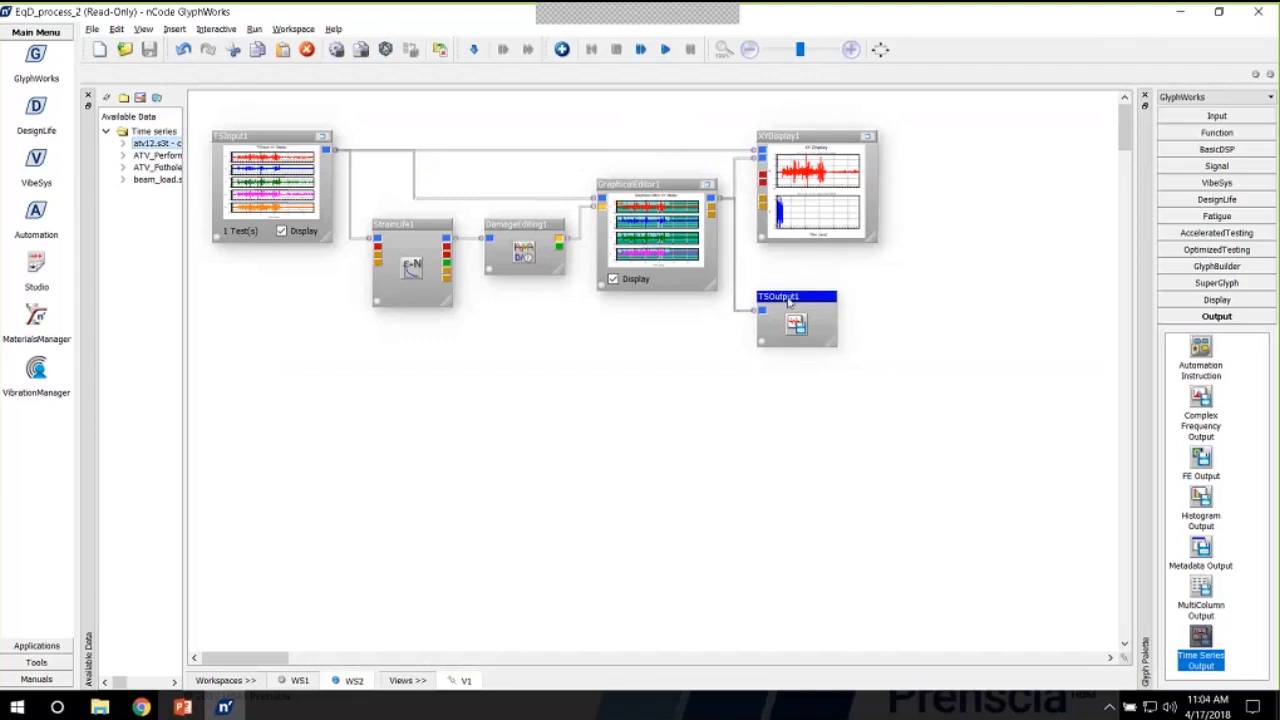
{"action": "double_click", "coordinate": [789, 300]}
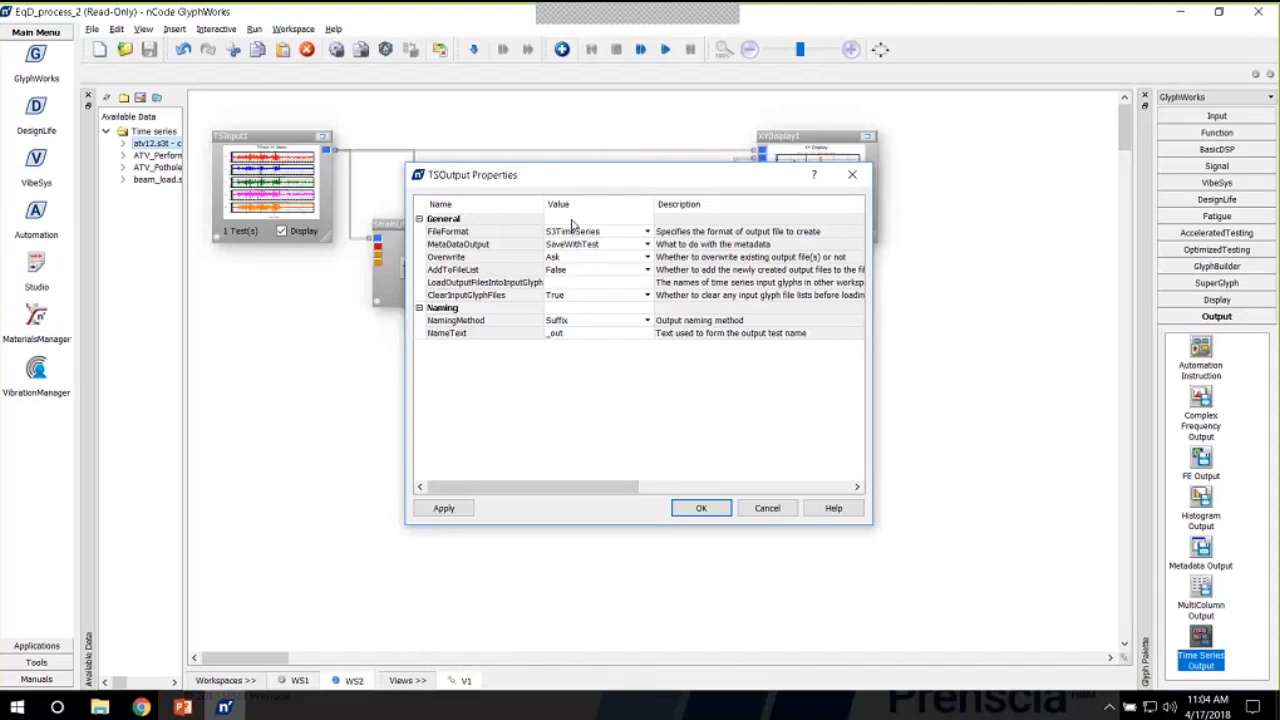
{"action": "left_click", "coordinate": [580, 231]}
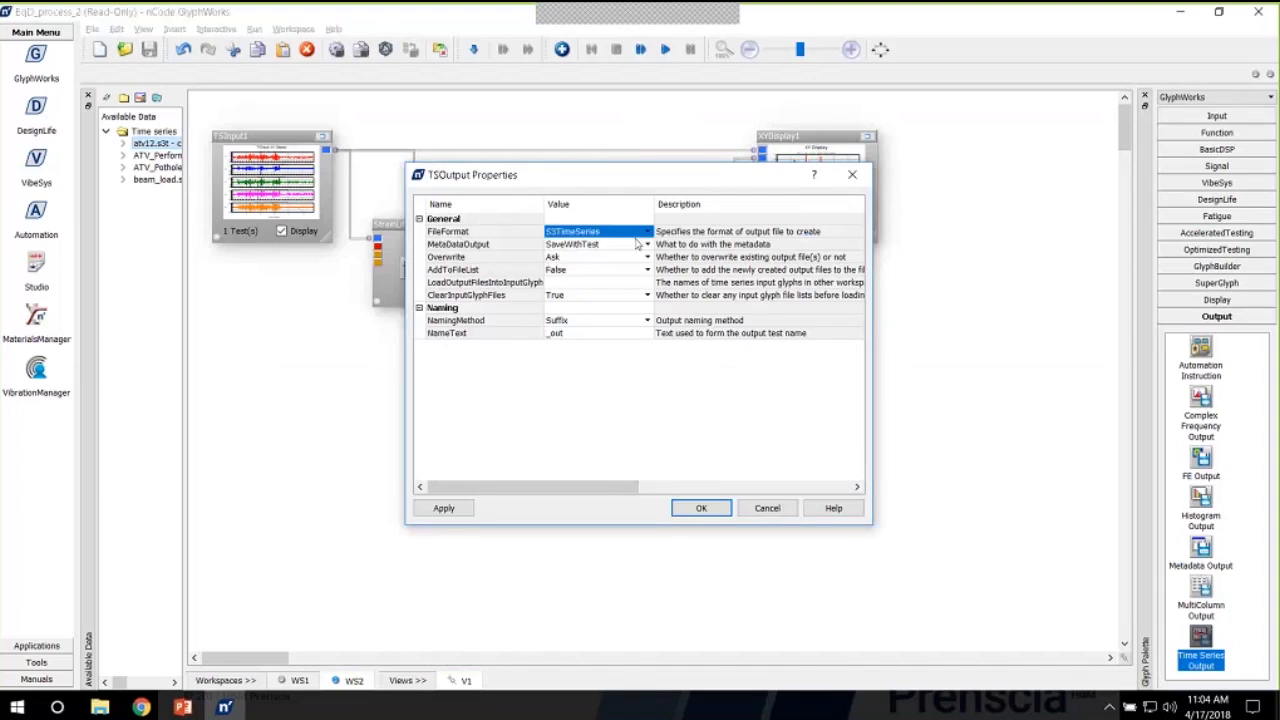
{"action": "left_click", "coordinate": [590, 231]}
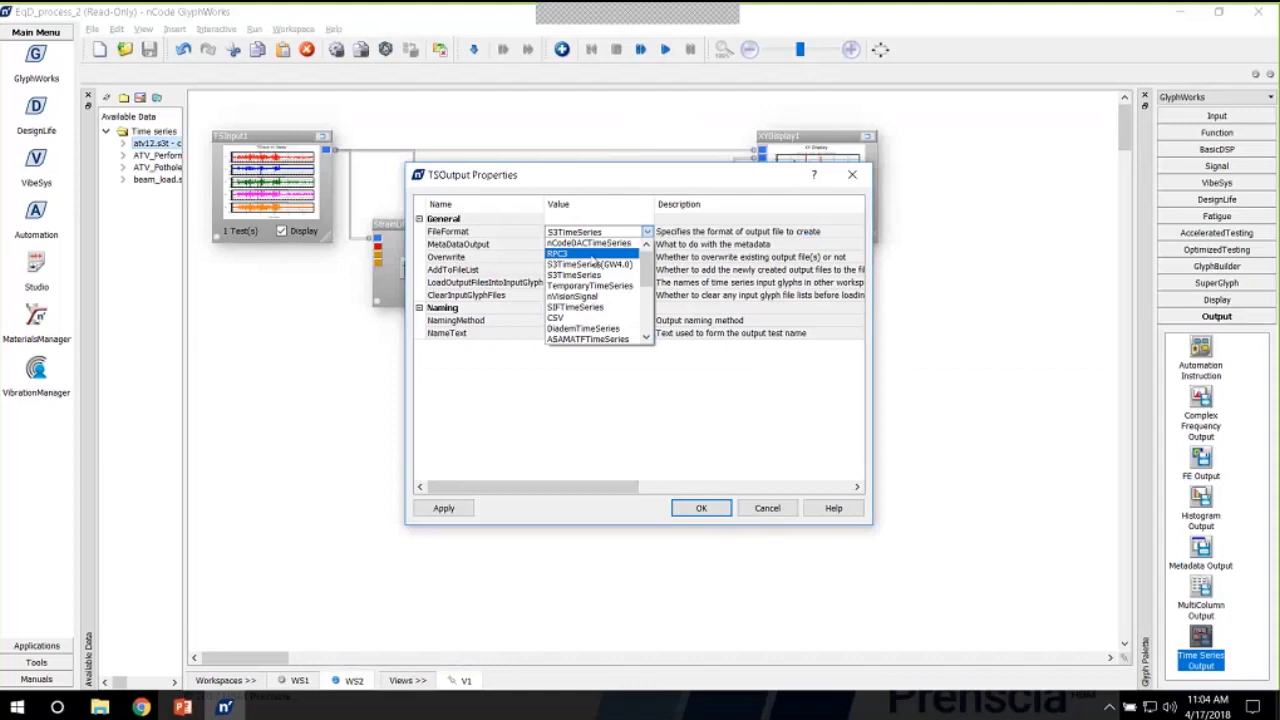
{"action": "left_click", "coordinate": [766, 514]}
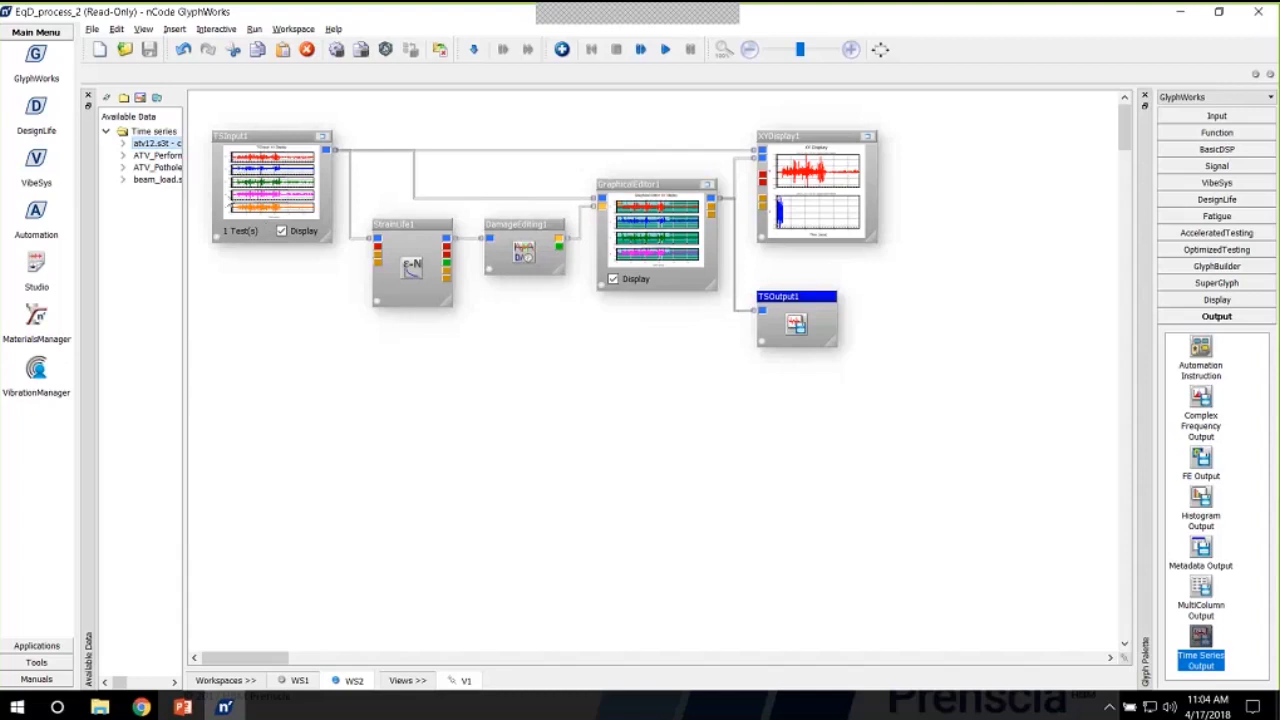
{"action": "left_click", "coordinate": [308, 183]}
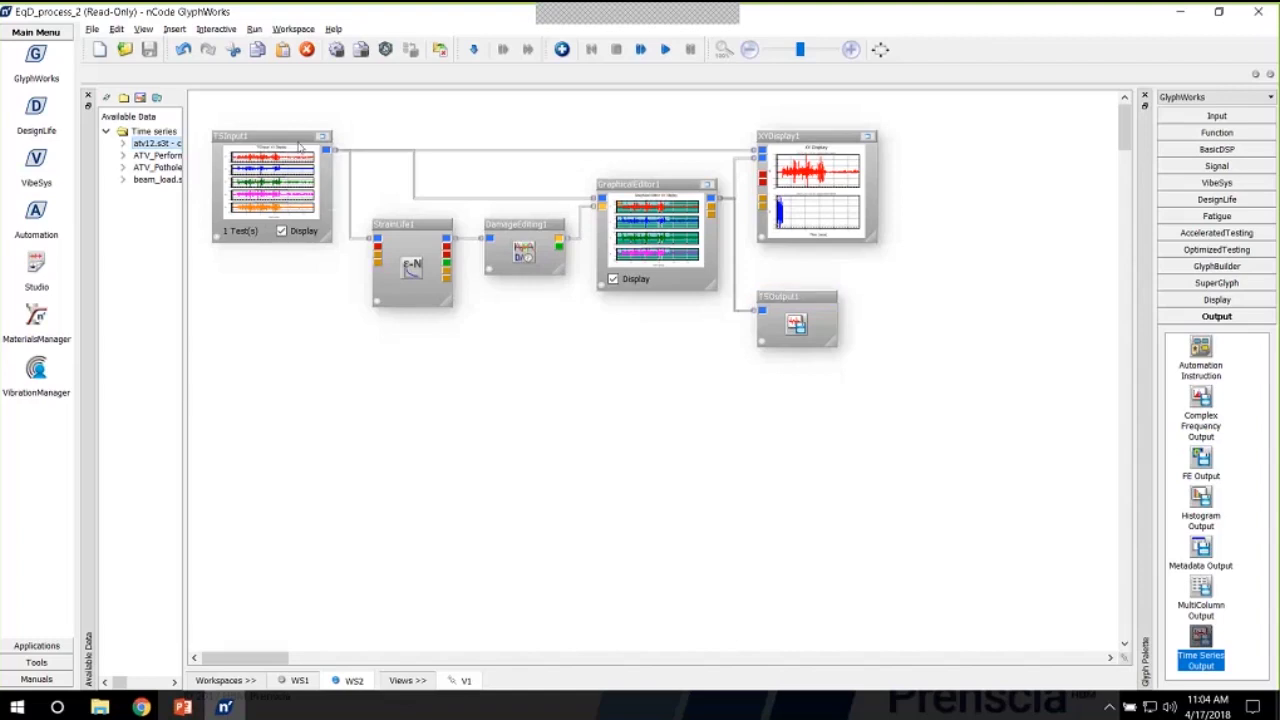
{"action": "left_click", "coordinate": [382, 226]}
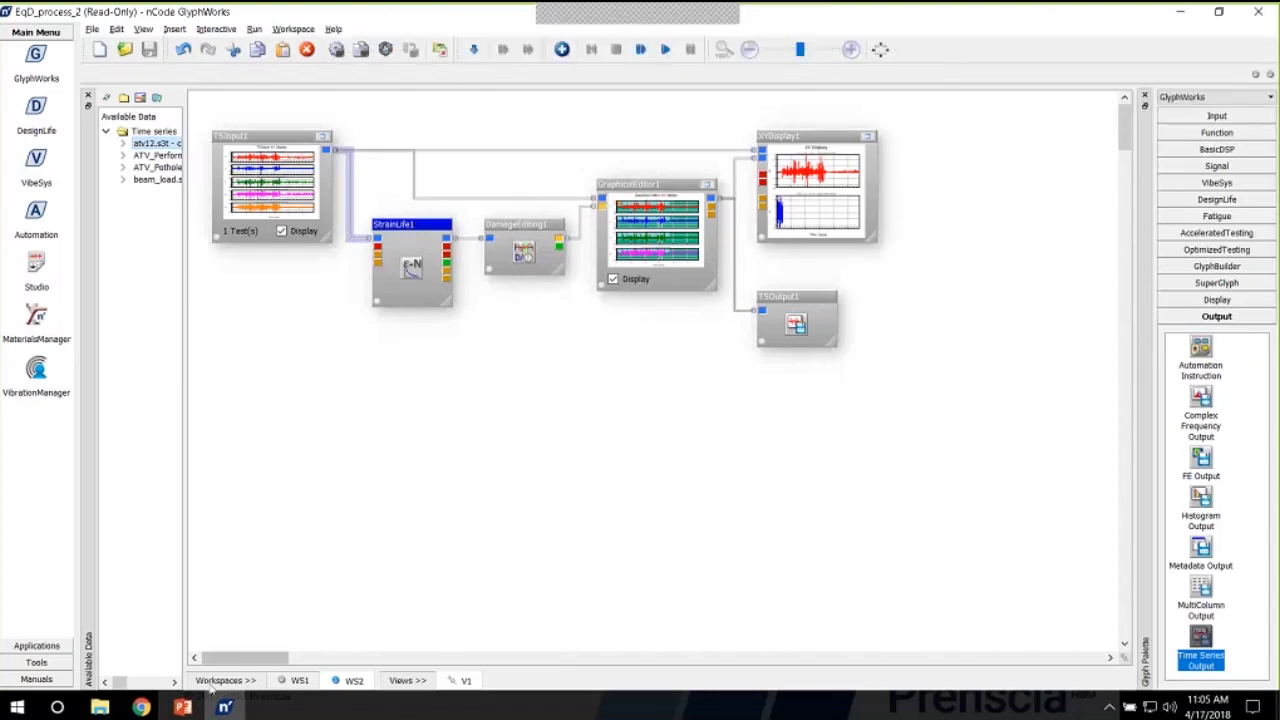
Switch to the PowerPoint slide show and advance to the Frequency domain concept slide
{"action": "key", "text": "alt+Tab"}
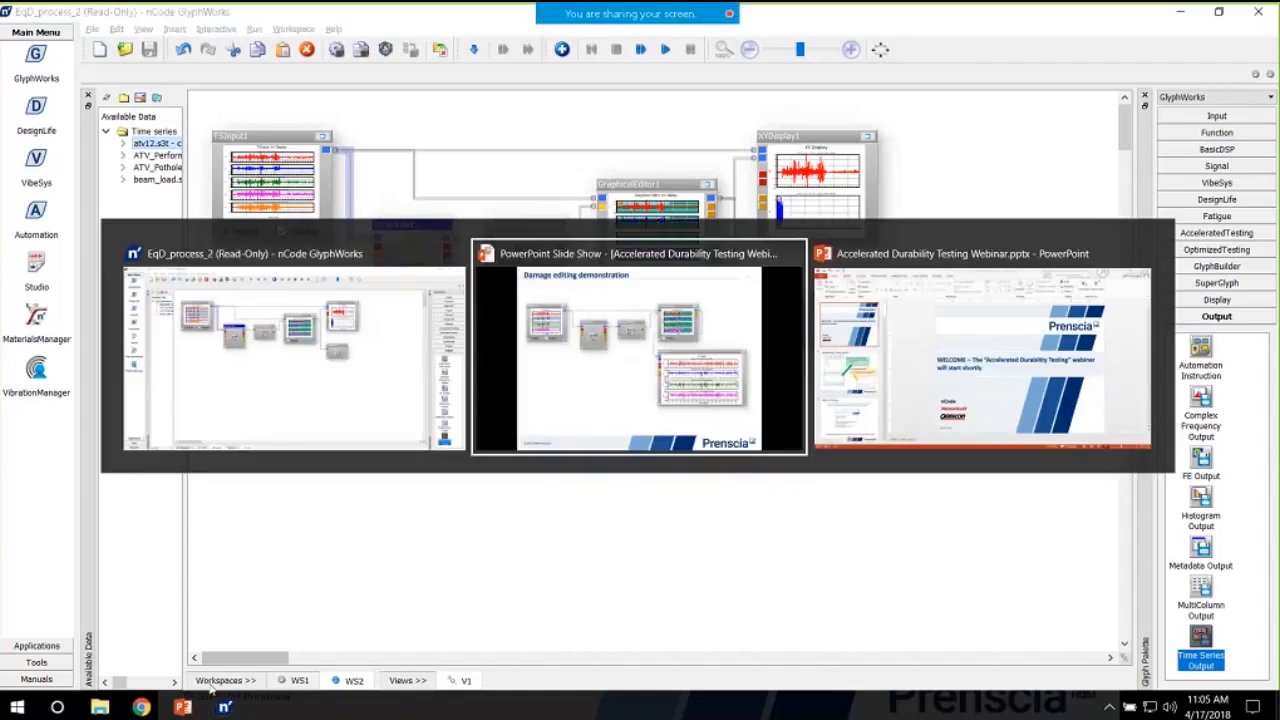
{"action": "left_click", "coordinate": [530, 262]}
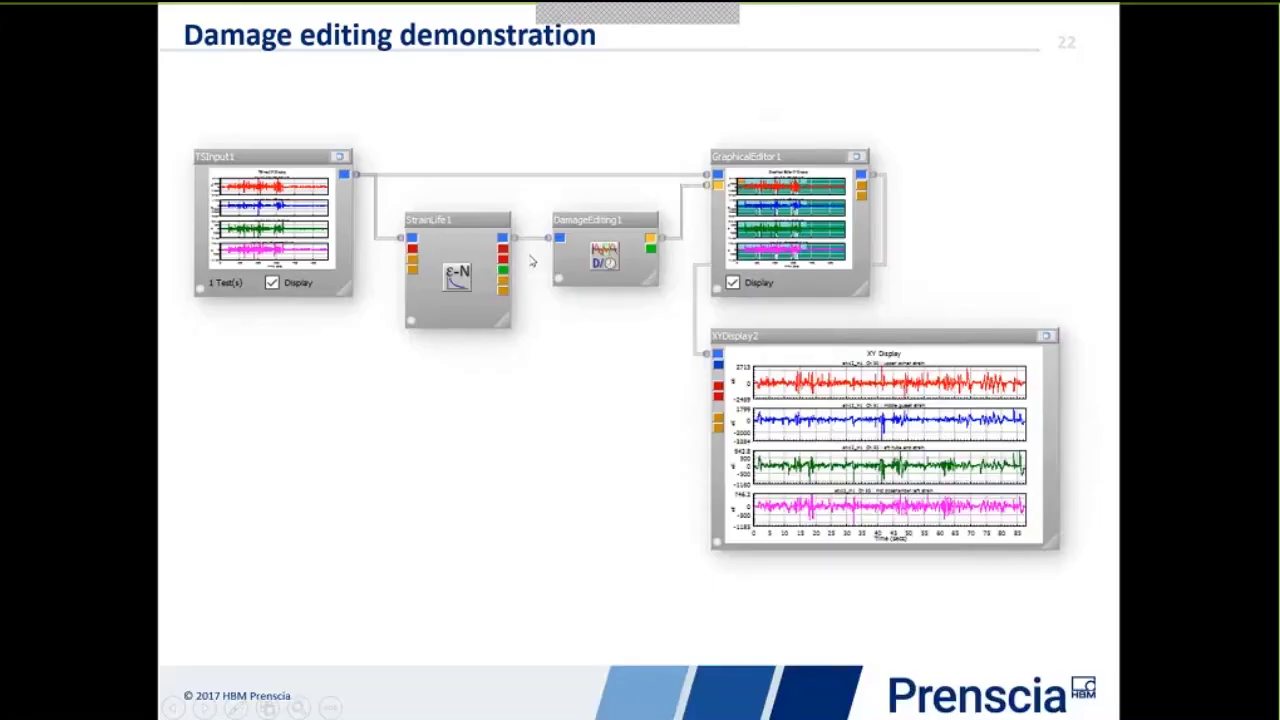
{"action": "left_click", "coordinate": [530, 262]}
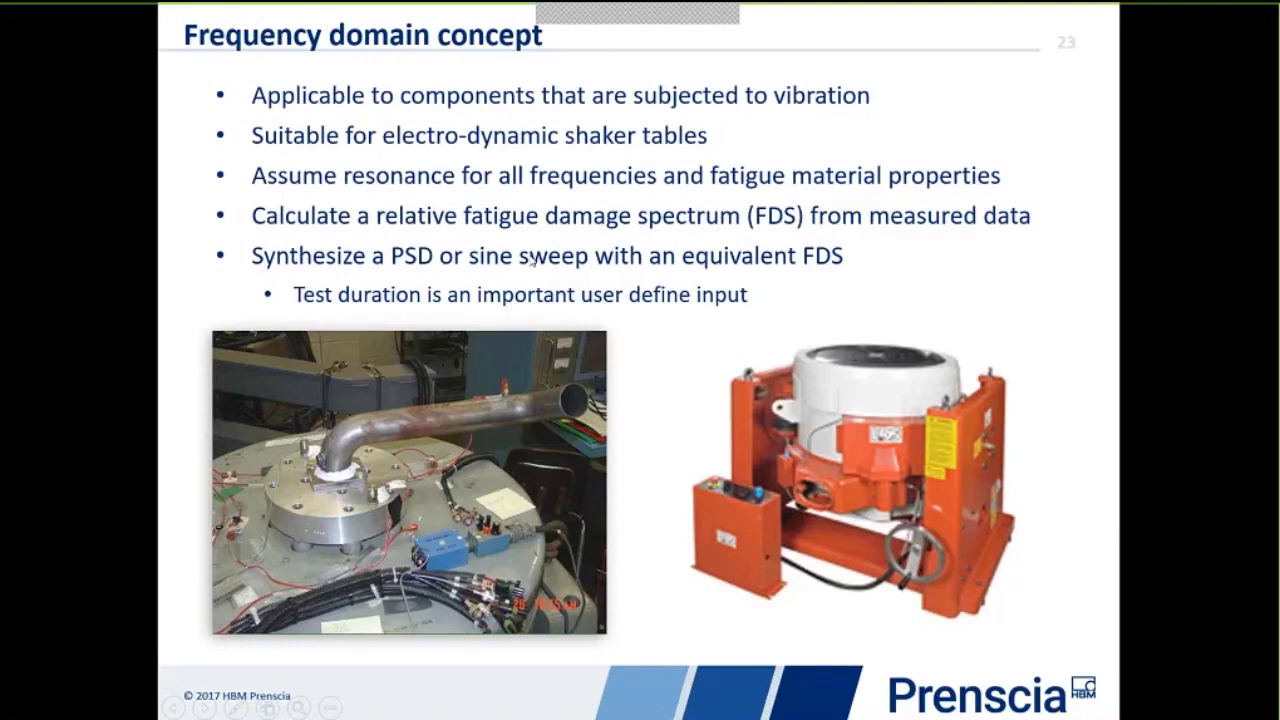
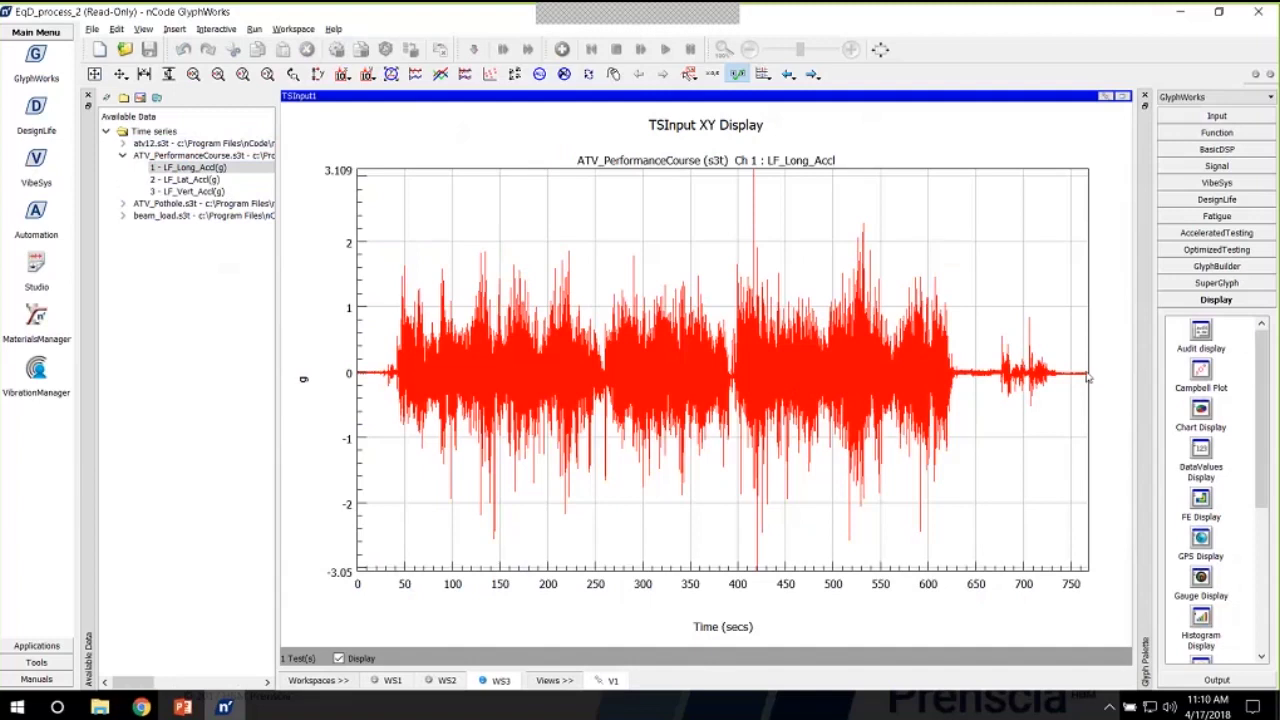
Return TSInput1 to its normal size and add a Shock Response Spectrum glyph fed by its time series output
{"action": "double_click", "coordinate": [1032, 96]}
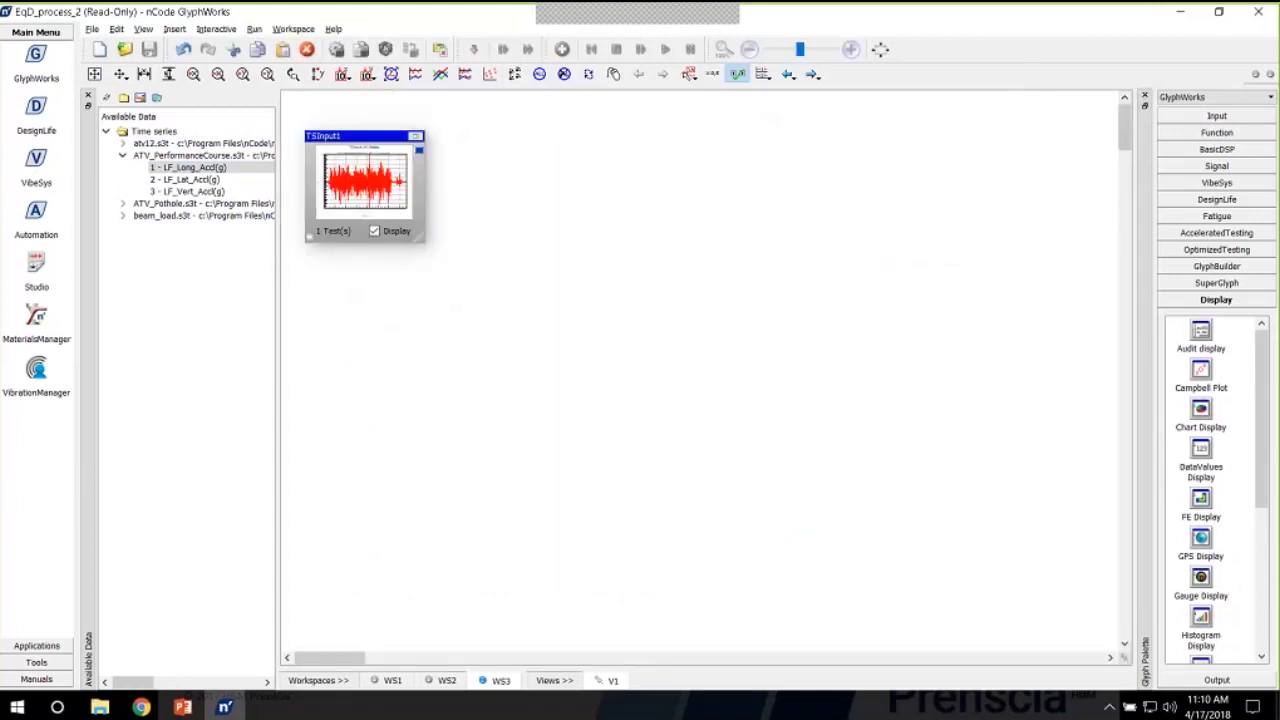
{"action": "left_click", "coordinate": [1225, 233]}
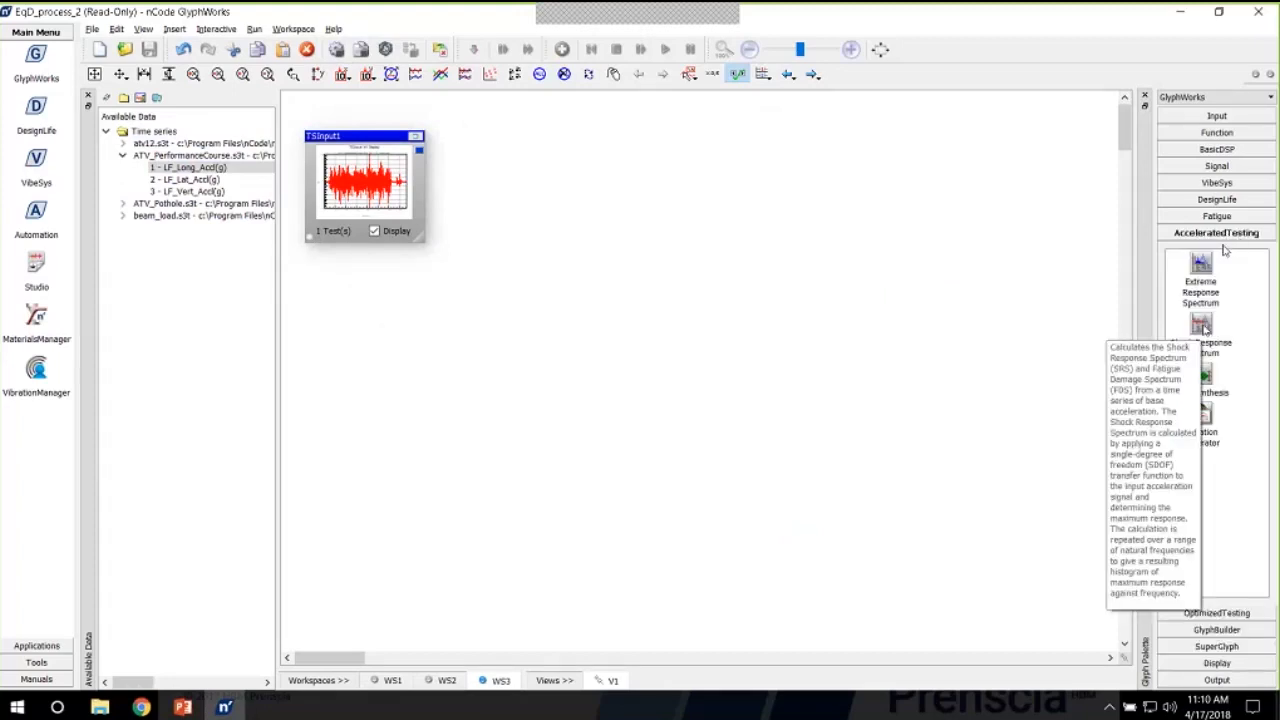
{"action": "left_click_drag", "start_coordinate": [1203, 327], "coordinate": [500, 160]}
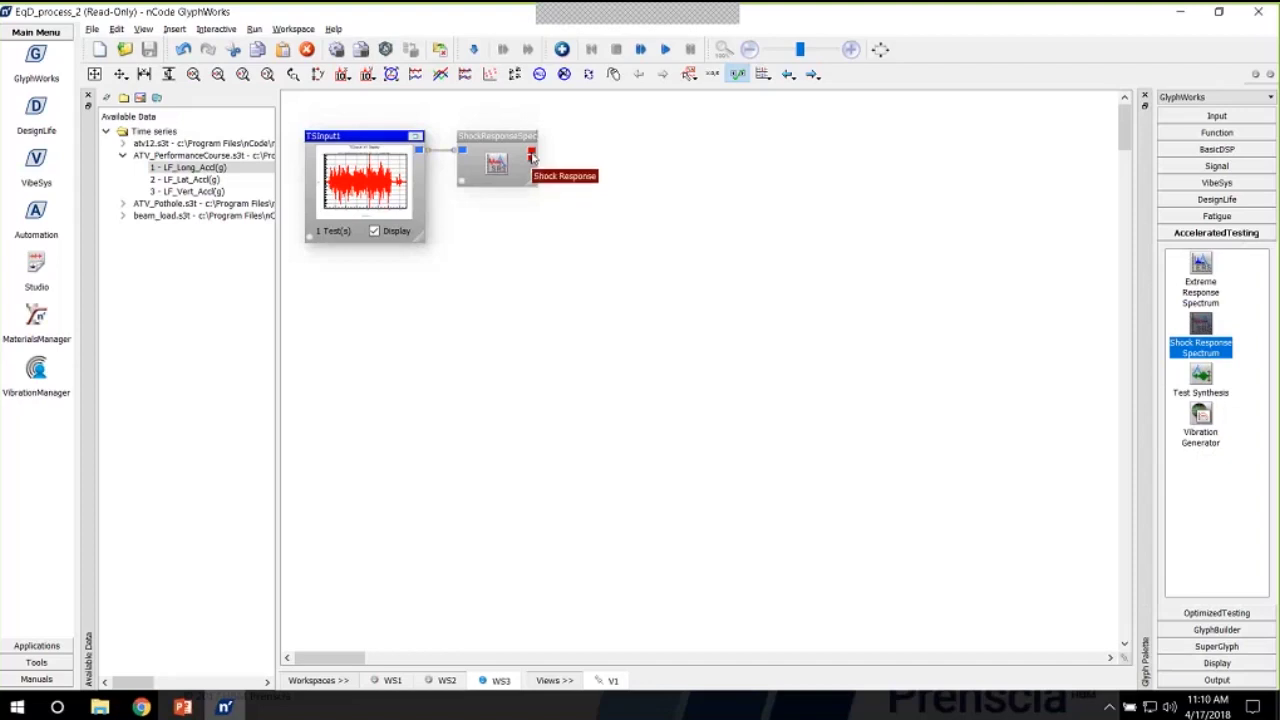
Add two XY Displays, one for each Shock Response Spectrum output, and place XYDisplay2 below XYDisplay1
{"action": "left_click", "coordinate": [1212, 663]}
{"action": "scroll", "coordinate": [1210, 565], "scroll_direction": "down", "scroll_amount": 3}
{"action": "scroll", "coordinate": [1209, 565], "scroll_direction": "down", "scroll_amount": 2}
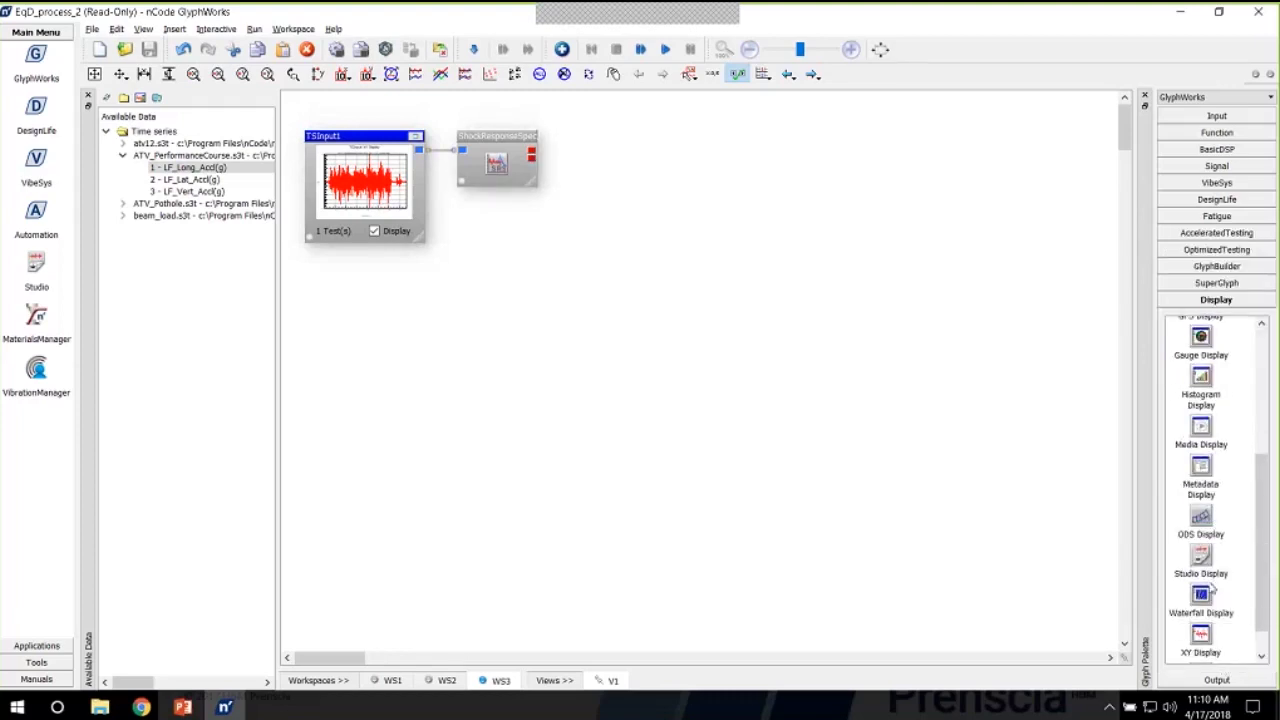
{"action": "left_click", "coordinate": [1198, 598]}
{"action": "left_click_drag", "start_coordinate": [1198, 598], "coordinate": [535, 155]}
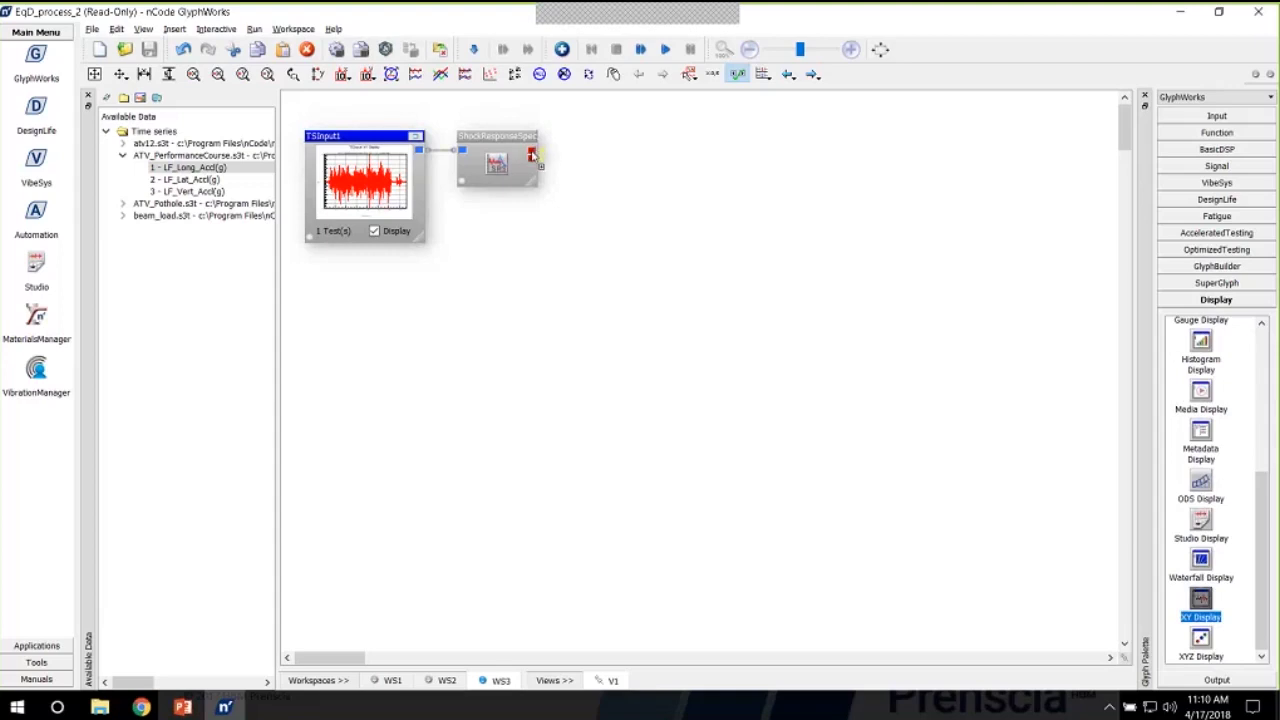
{"action": "left_click_drag", "start_coordinate": [533, 155], "coordinate": [533, 160]}
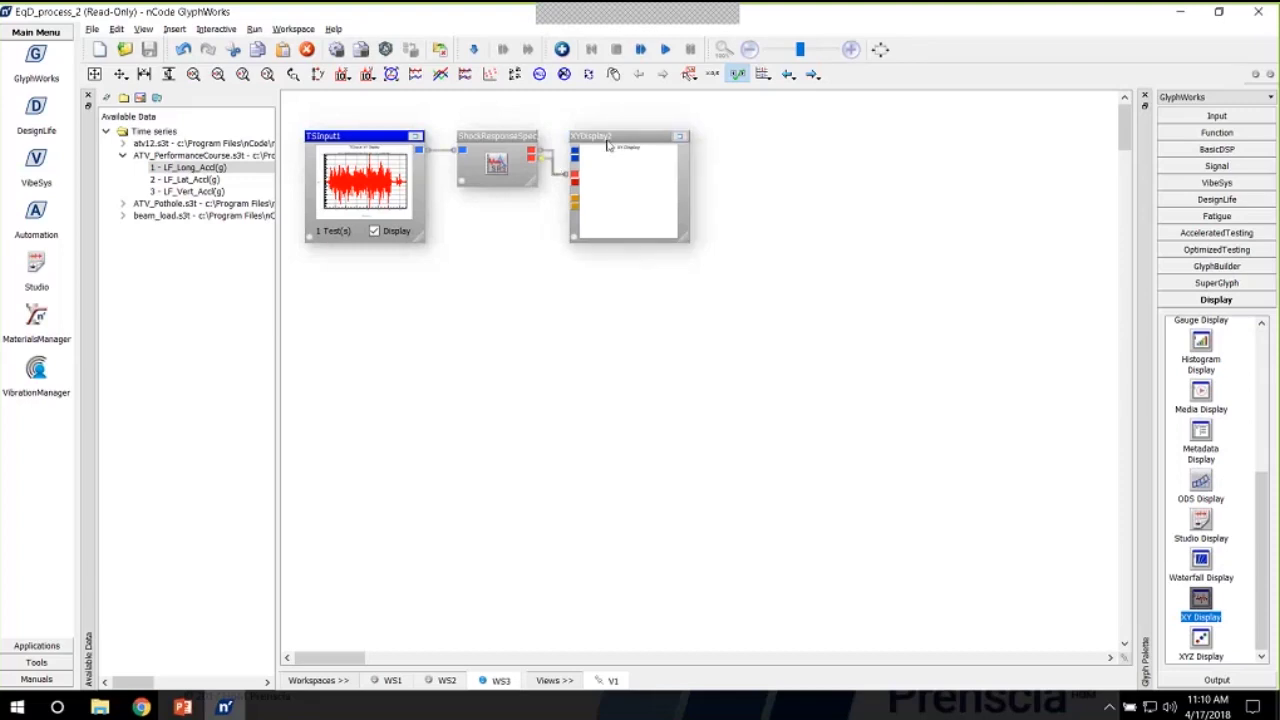
{"action": "left_click_drag", "start_coordinate": [607, 145], "coordinate": [607, 273]}
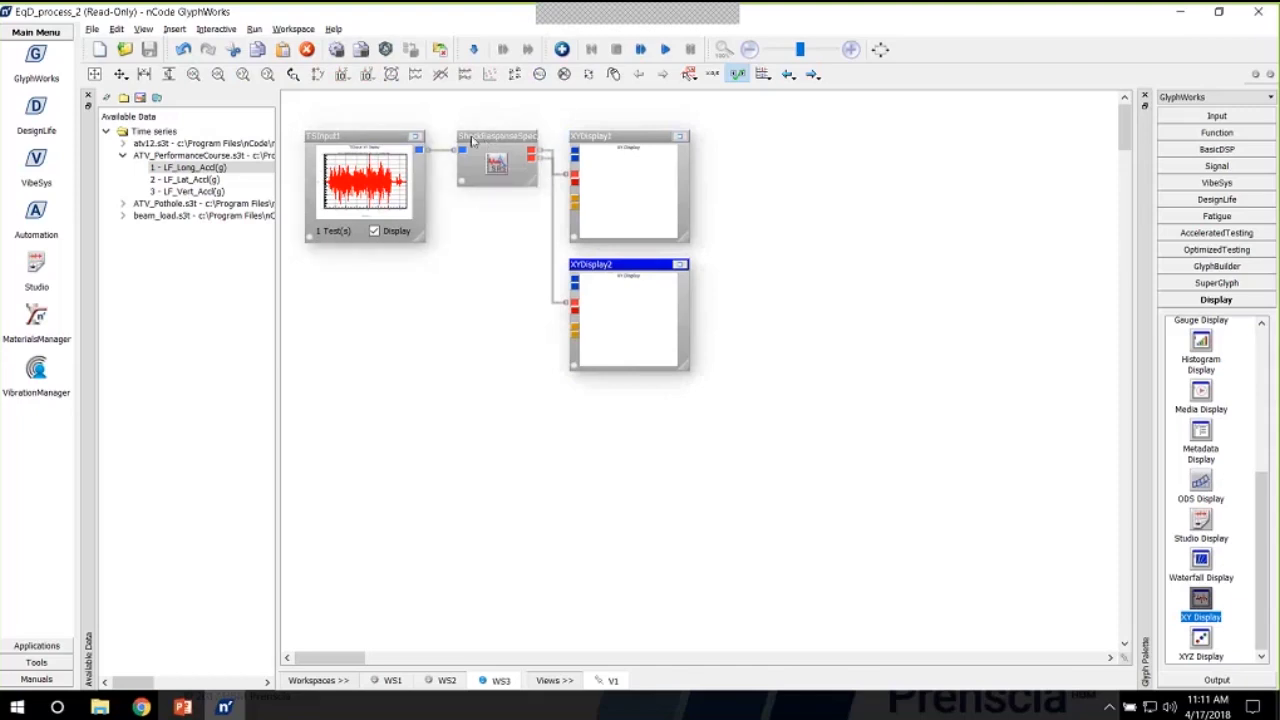
Set the Shock Response Spectrum glyph's response type to Acceleration, keeping its other properties as they are
{"action": "double_click", "coordinate": [497, 140]}
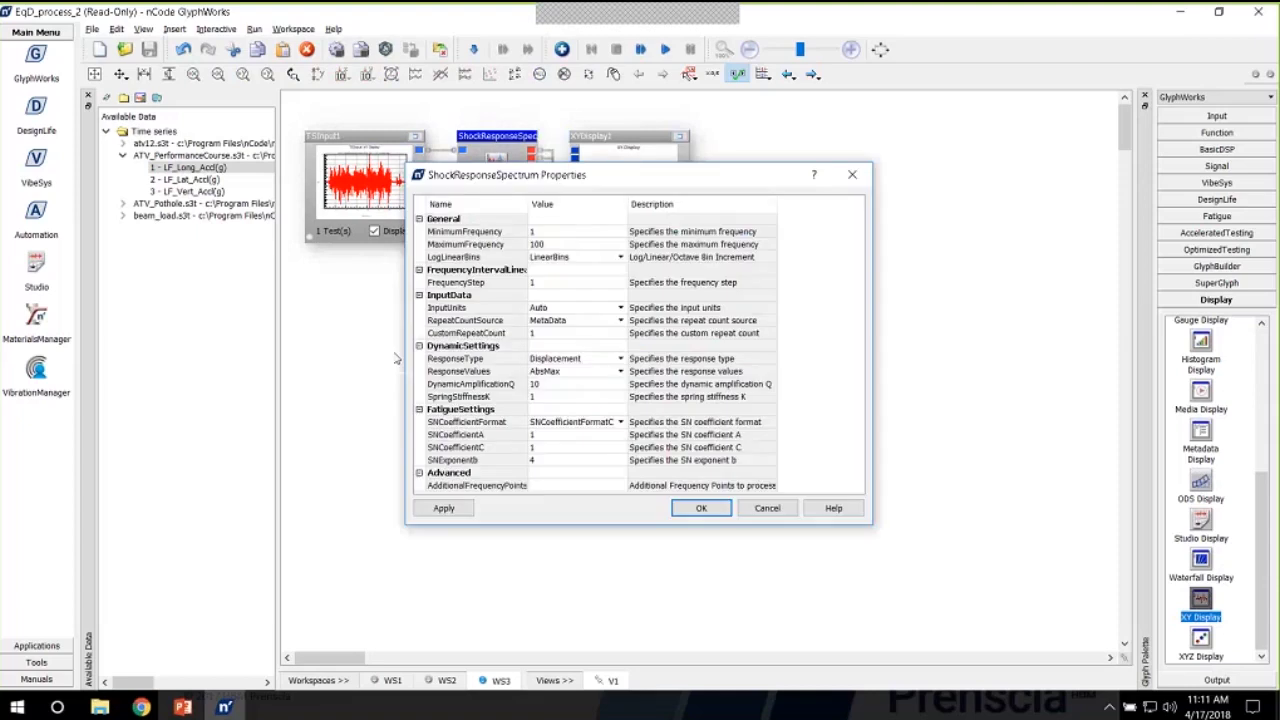
{"action": "left_click", "coordinate": [552, 462]}
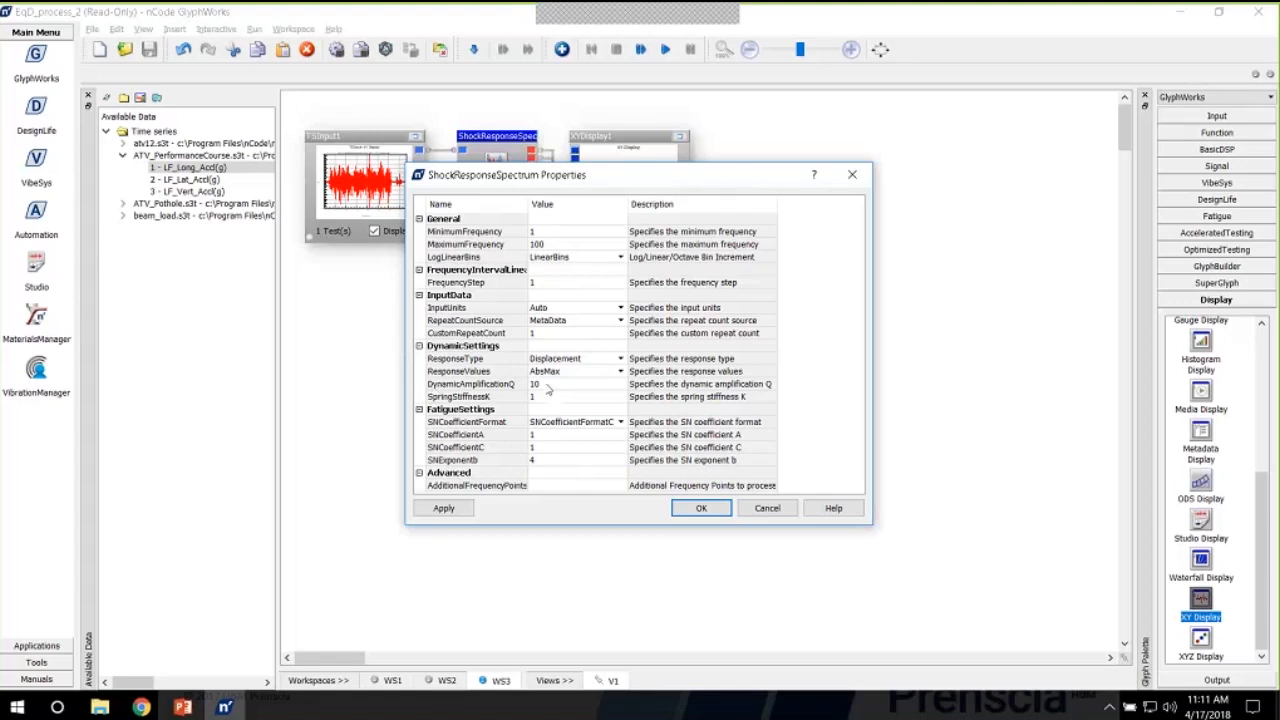
{"action": "left_click", "coordinate": [548, 386]}
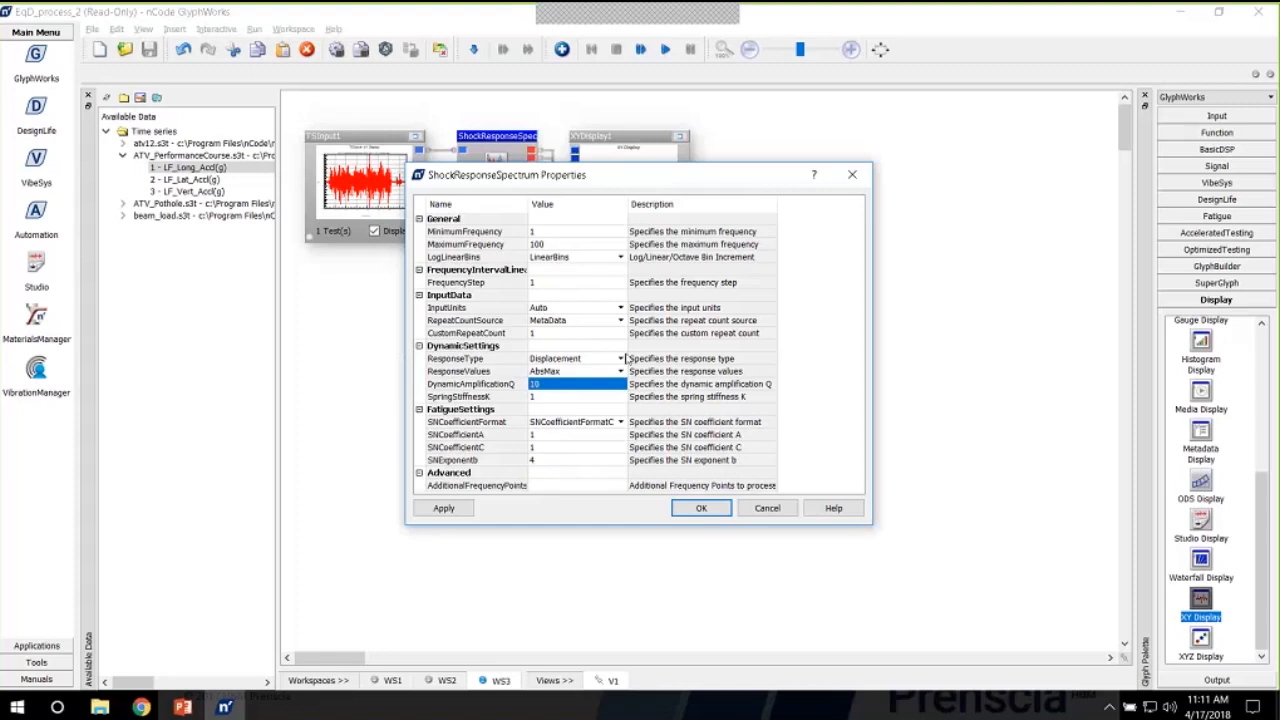
{"action": "left_click", "coordinate": [620, 360]}
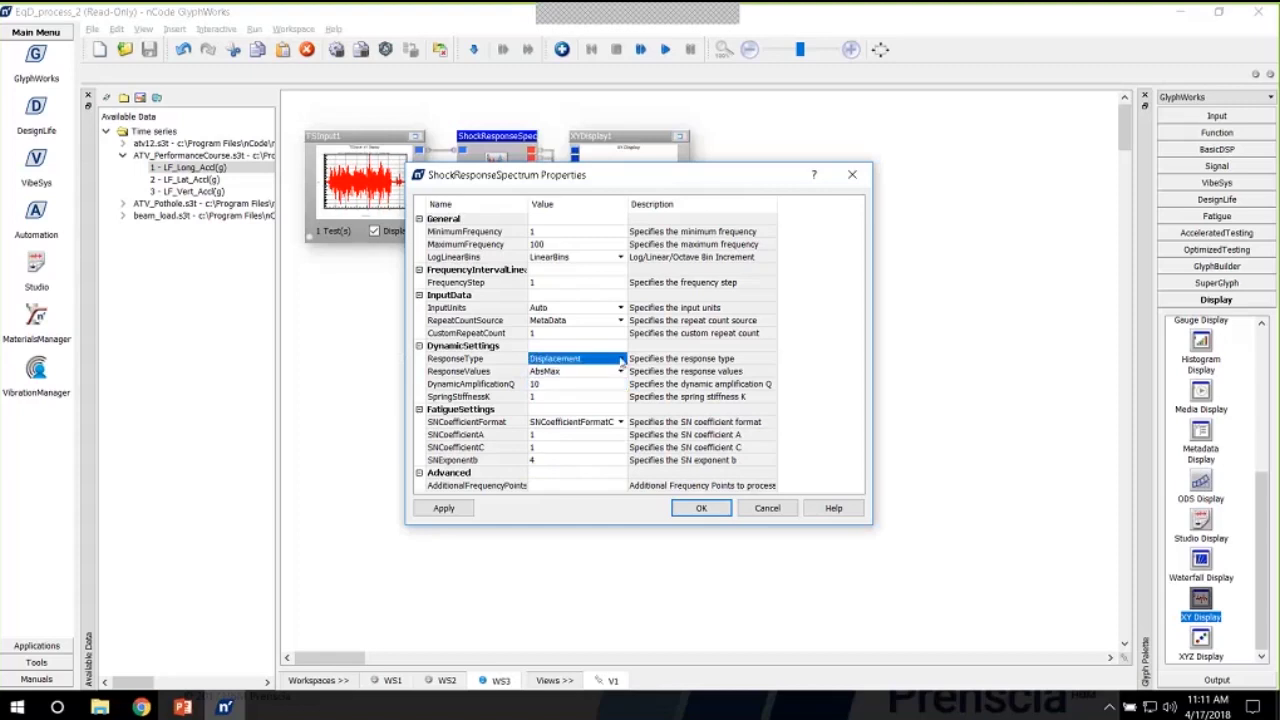
{"action": "left_click", "coordinate": [620, 360]}
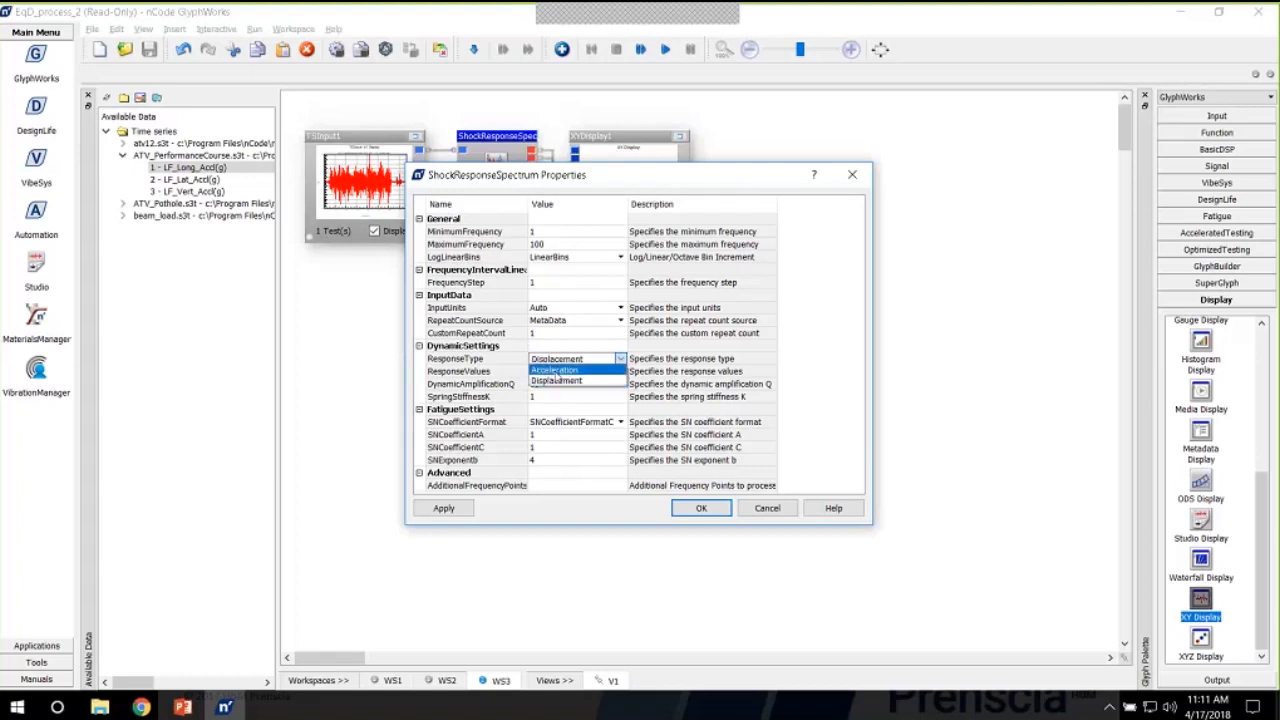
{"action": "left_click", "coordinate": [548, 370]}
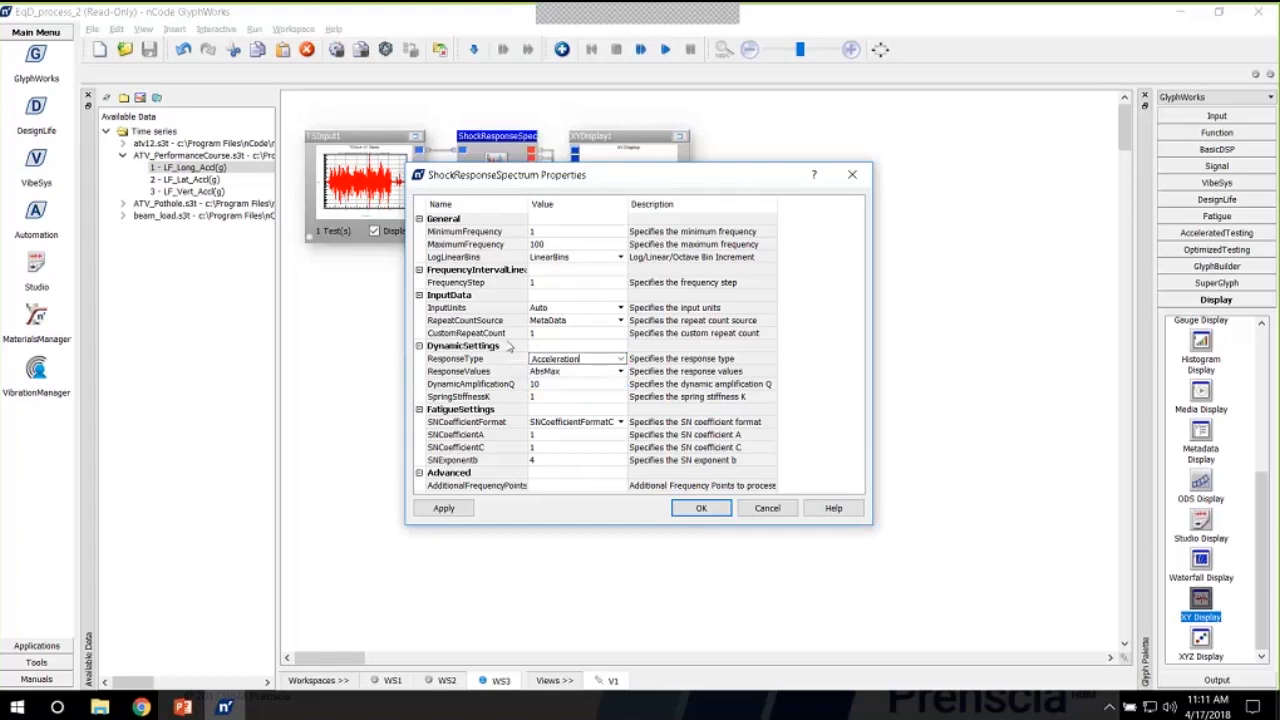
{"action": "left_click", "coordinate": [701, 508]}
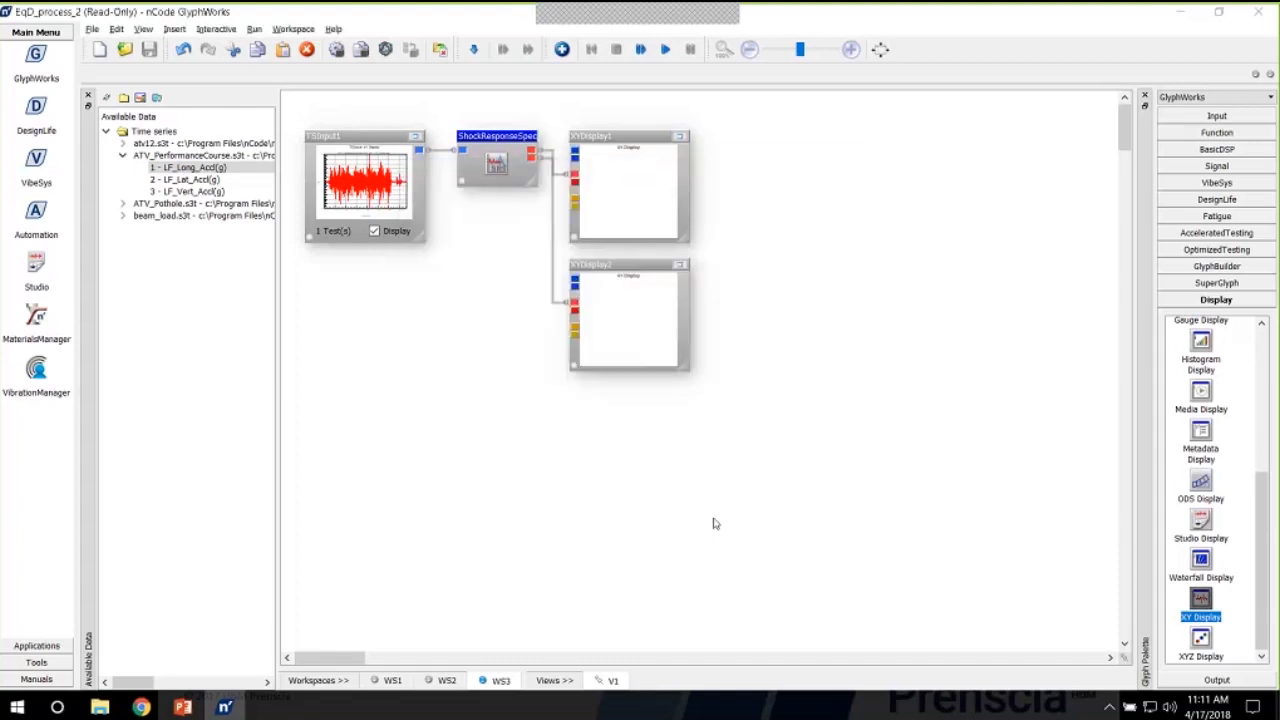
Run the process and give XYDisplay2's damage spectrum a logarithmic Y axis in the enlarged plot, then restore the display's size
{"action": "left_click", "coordinate": [665, 50]}
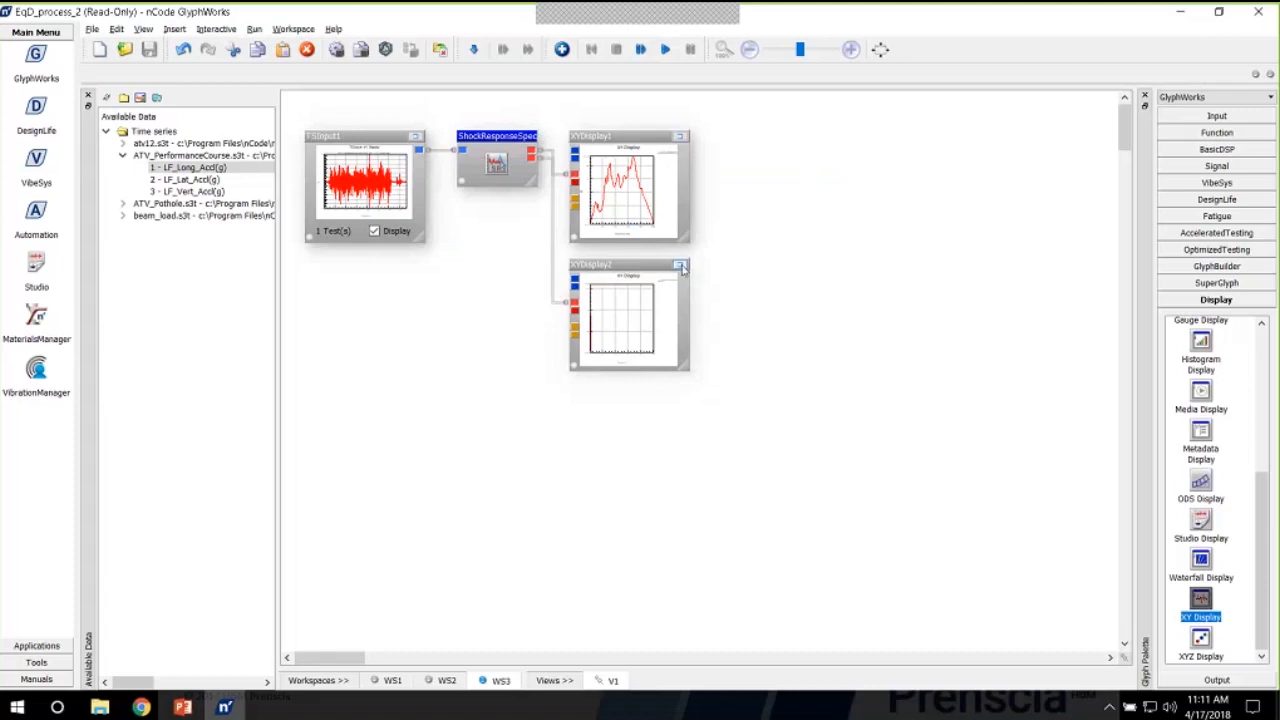
{"action": "left_click", "coordinate": [680, 266]}
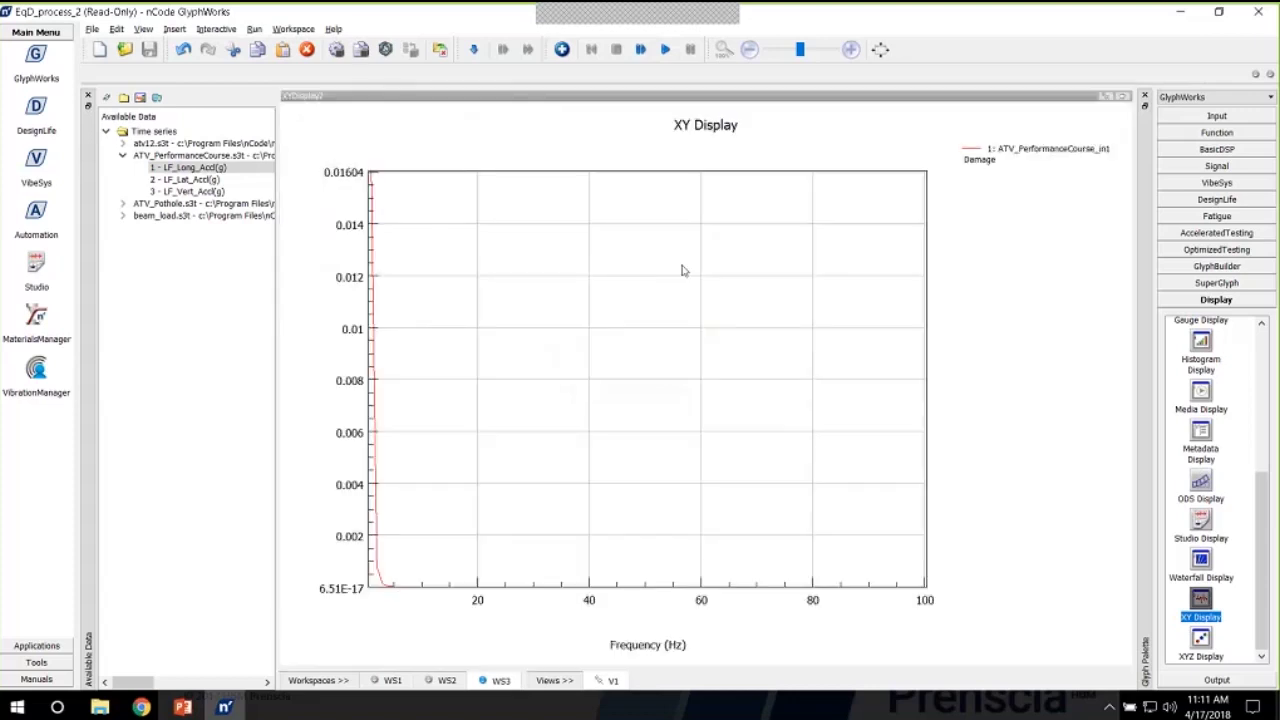
{"action": "left_click", "coordinate": [368, 76]}
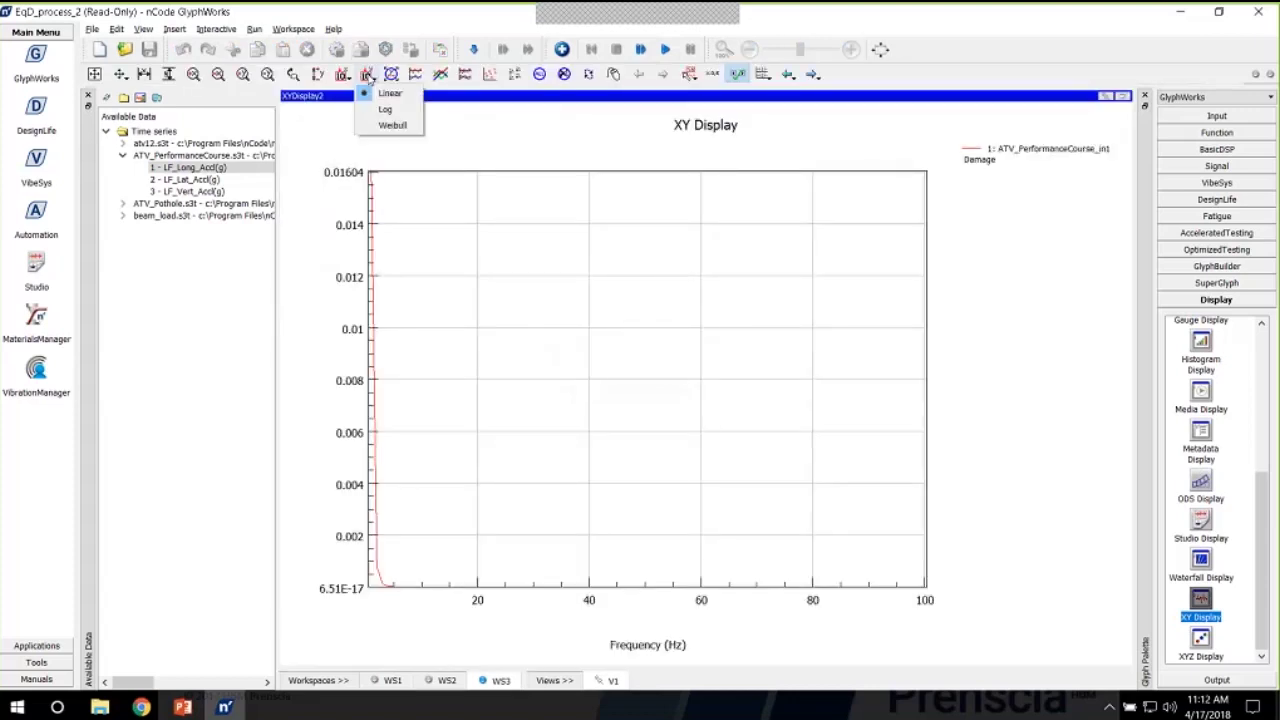
{"action": "left_click", "coordinate": [385, 110]}
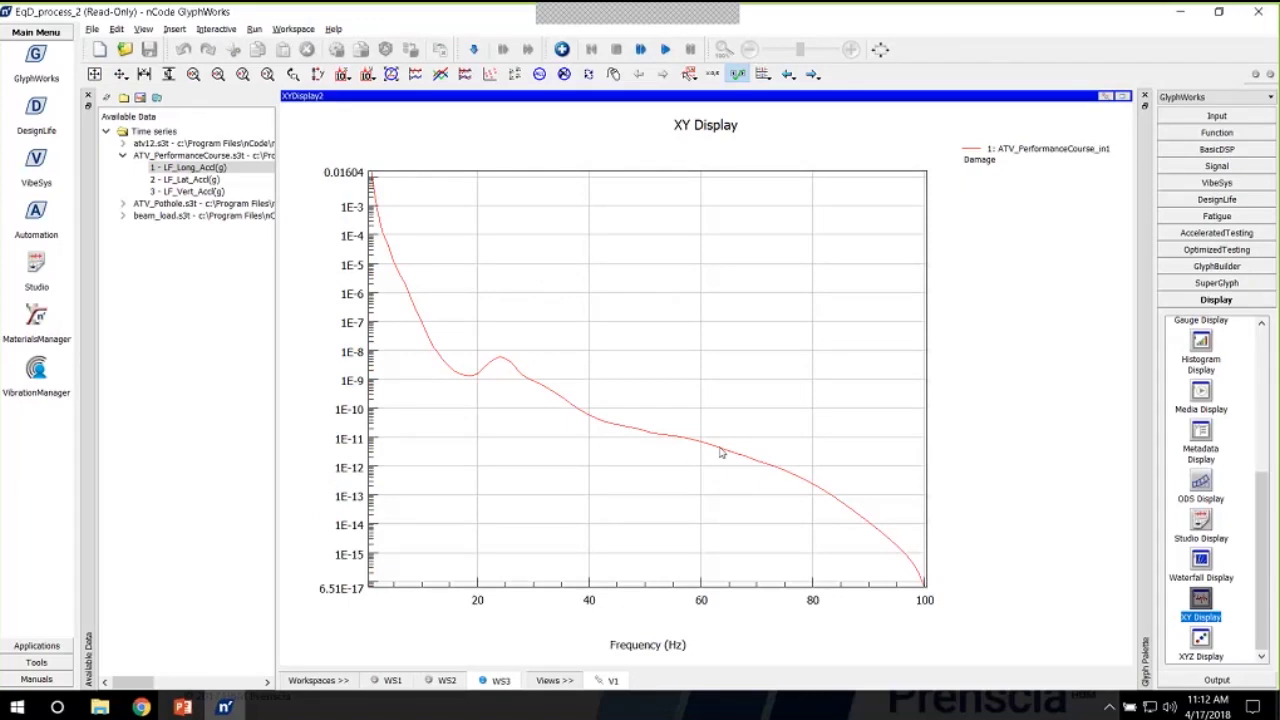
{"action": "left_click", "coordinate": [1121, 96]}
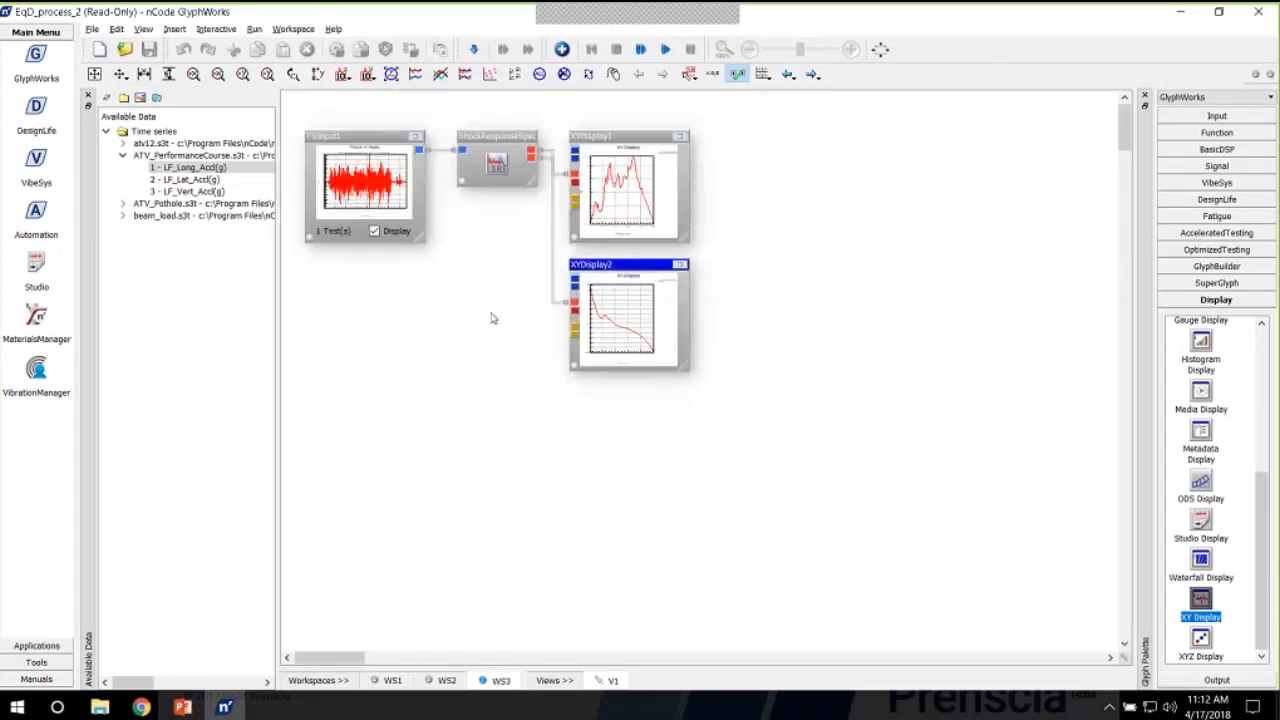
Add a Test Synthesis glyph fed by the Shock Response Spectrum's fatigue damage output and place it below the Shock Response Spectrum glyph
{"action": "left_click", "coordinate": [1224, 233]}
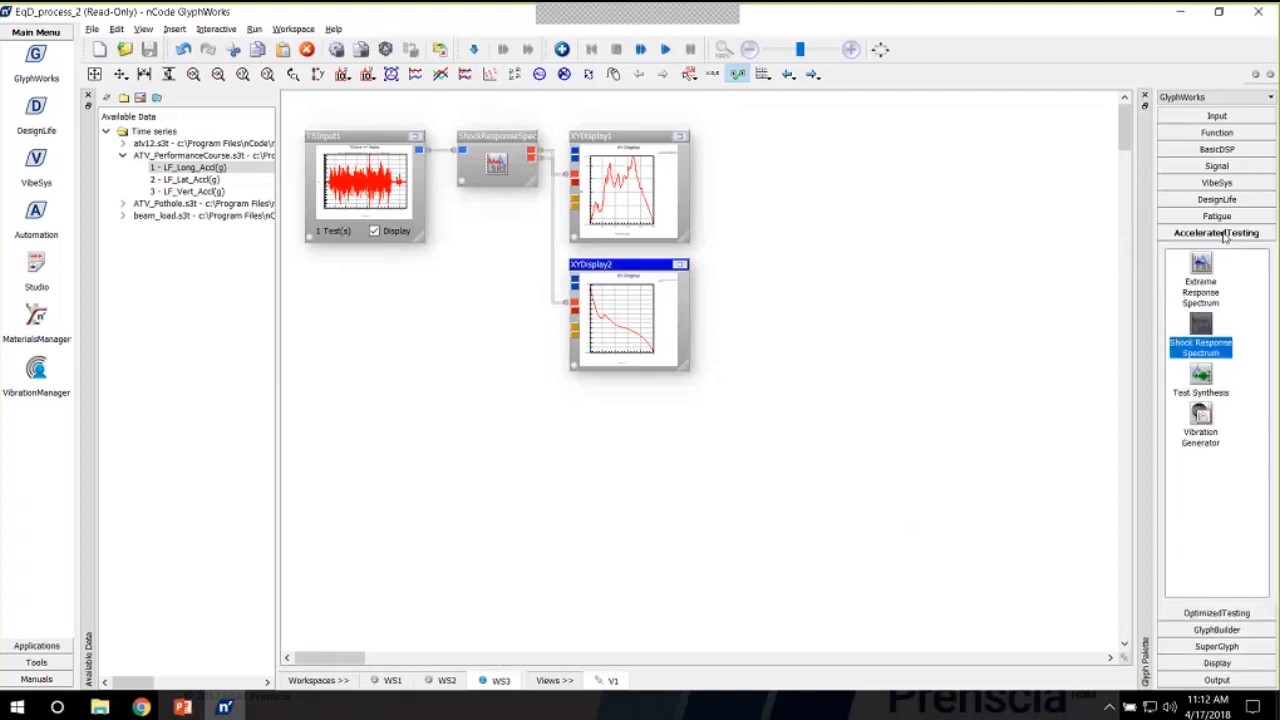
{"action": "key", "text": "Down"}
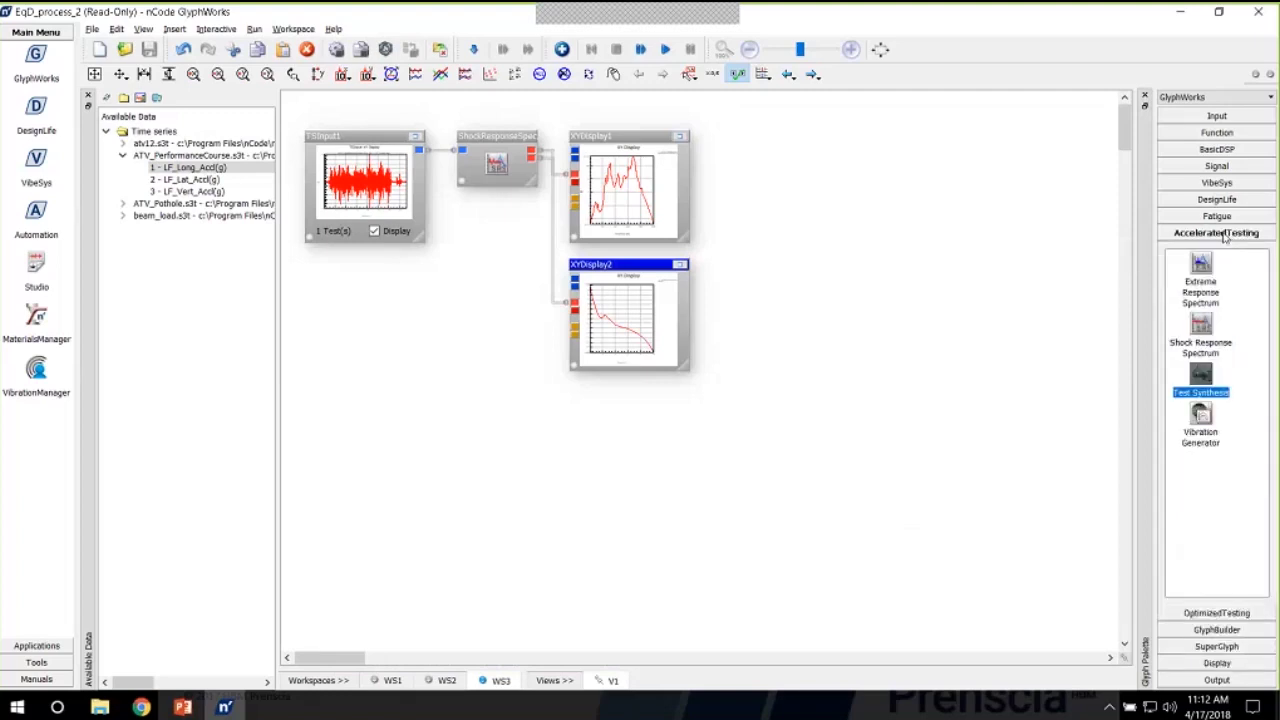
{"action": "left_click", "coordinate": [406, 351]}
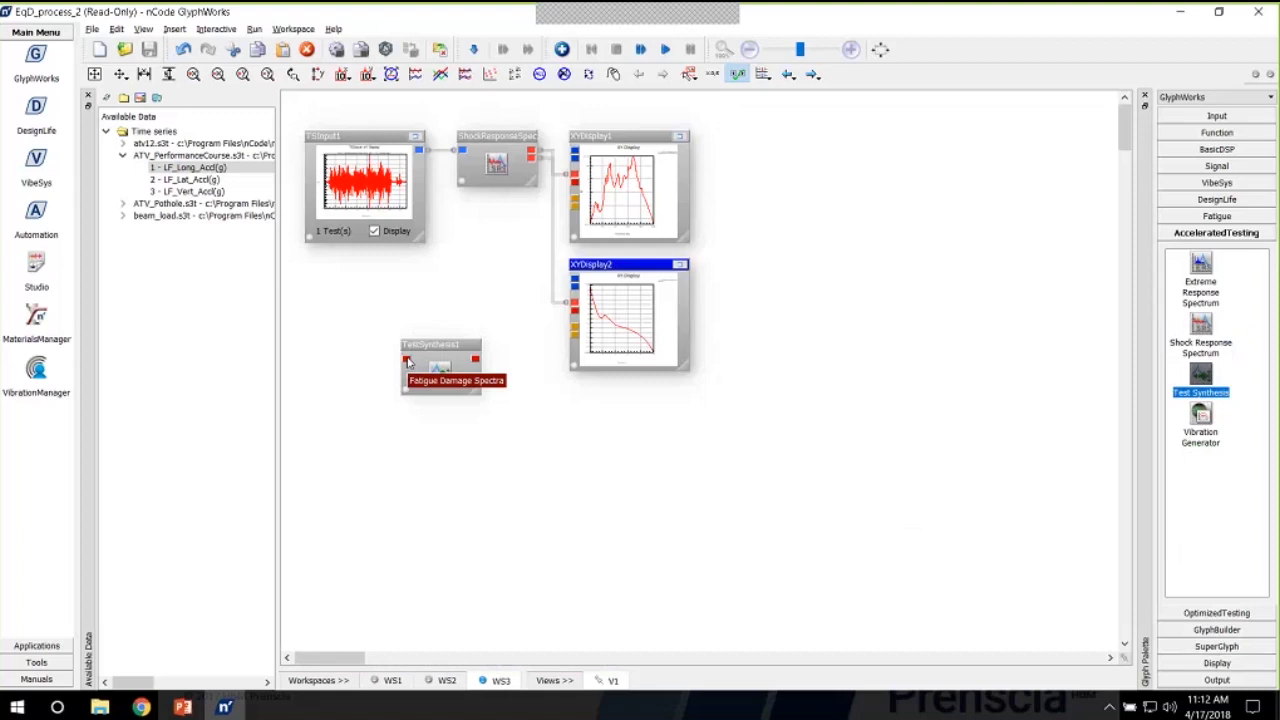
{"action": "left_click_drag", "start_coordinate": [407, 362], "coordinate": [479, 421]}
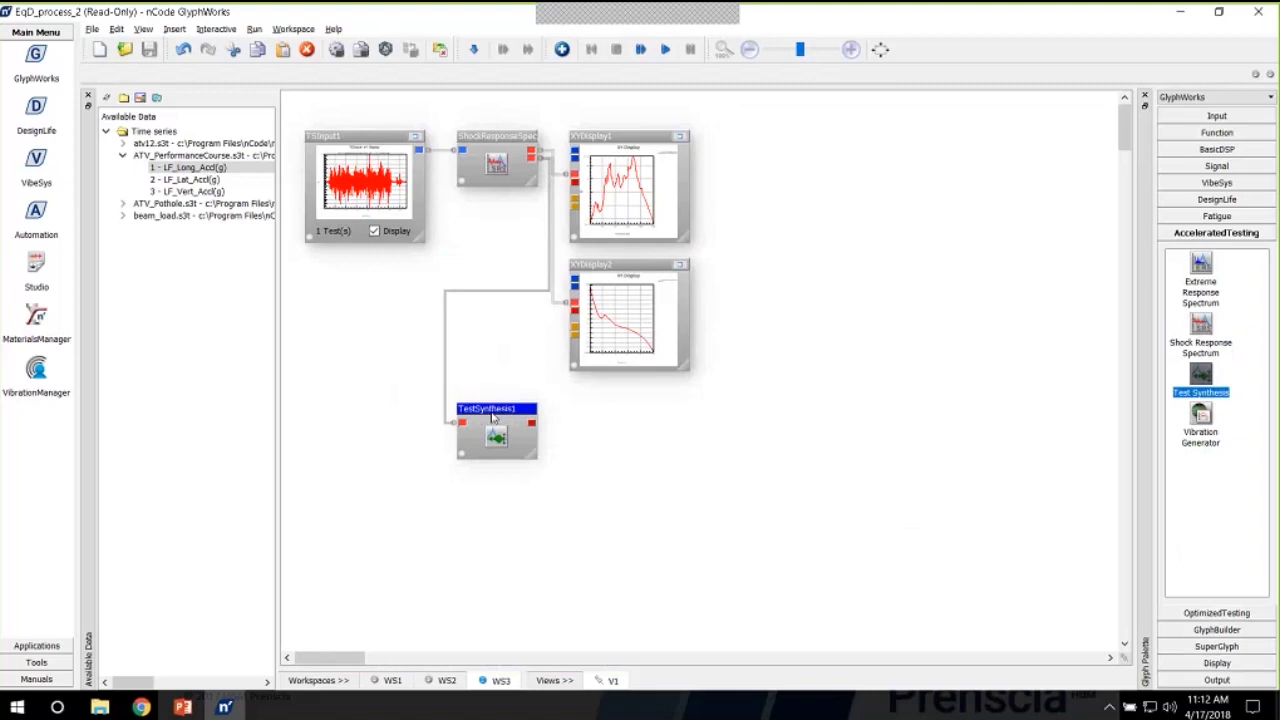
Set the Test Synthesis glyph's test duration to 78 seconds
{"action": "double_click", "coordinate": [493, 418]}
{"action": "left_click", "coordinate": [534, 333]}
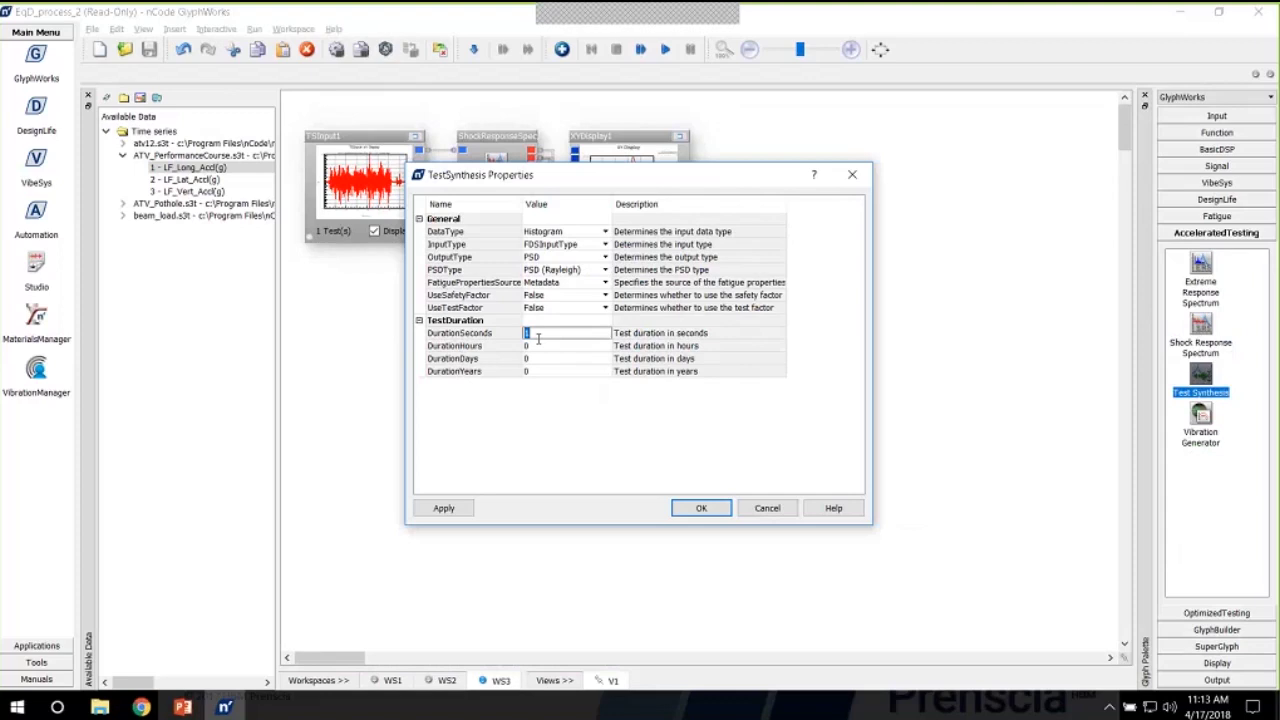
{"action": "type", "text": "78"}
{"action": "left_click", "coordinate": [701, 508]}
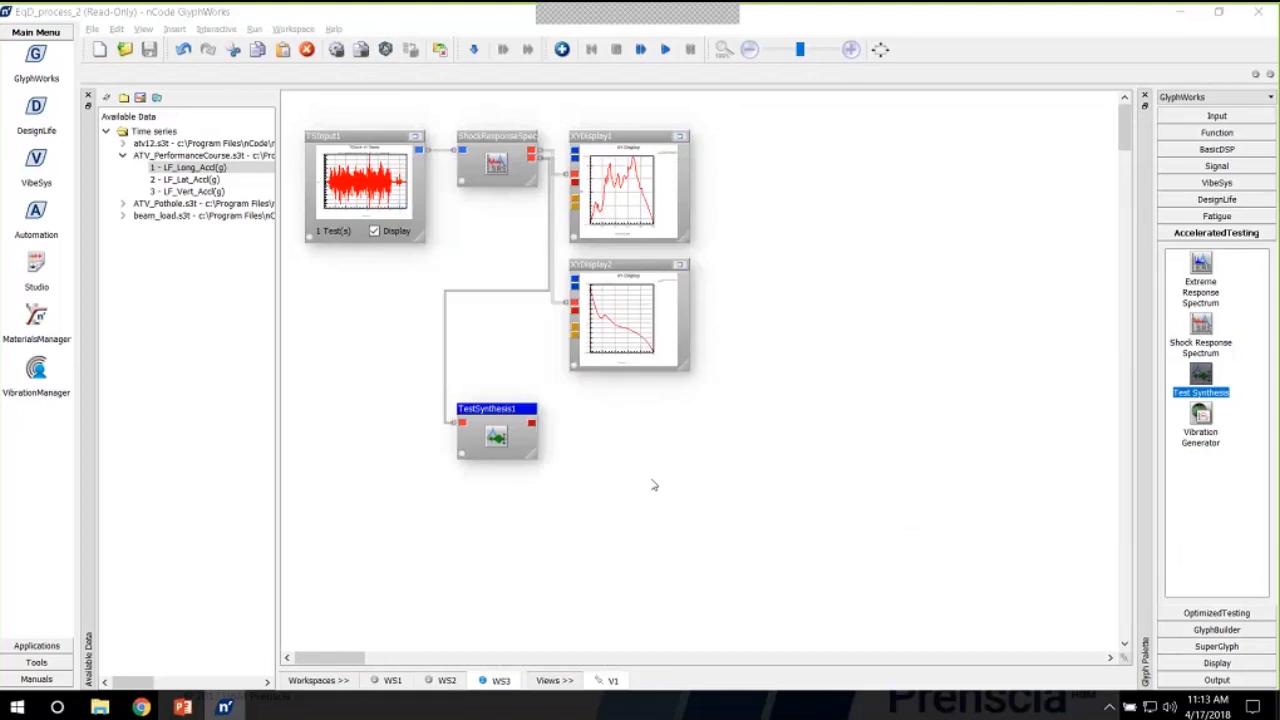
Add an XY Display fed by the Test Synthesis output and run the process to view the synthesized PSD enlarged
{"action": "left_click", "coordinate": [1229, 665]}
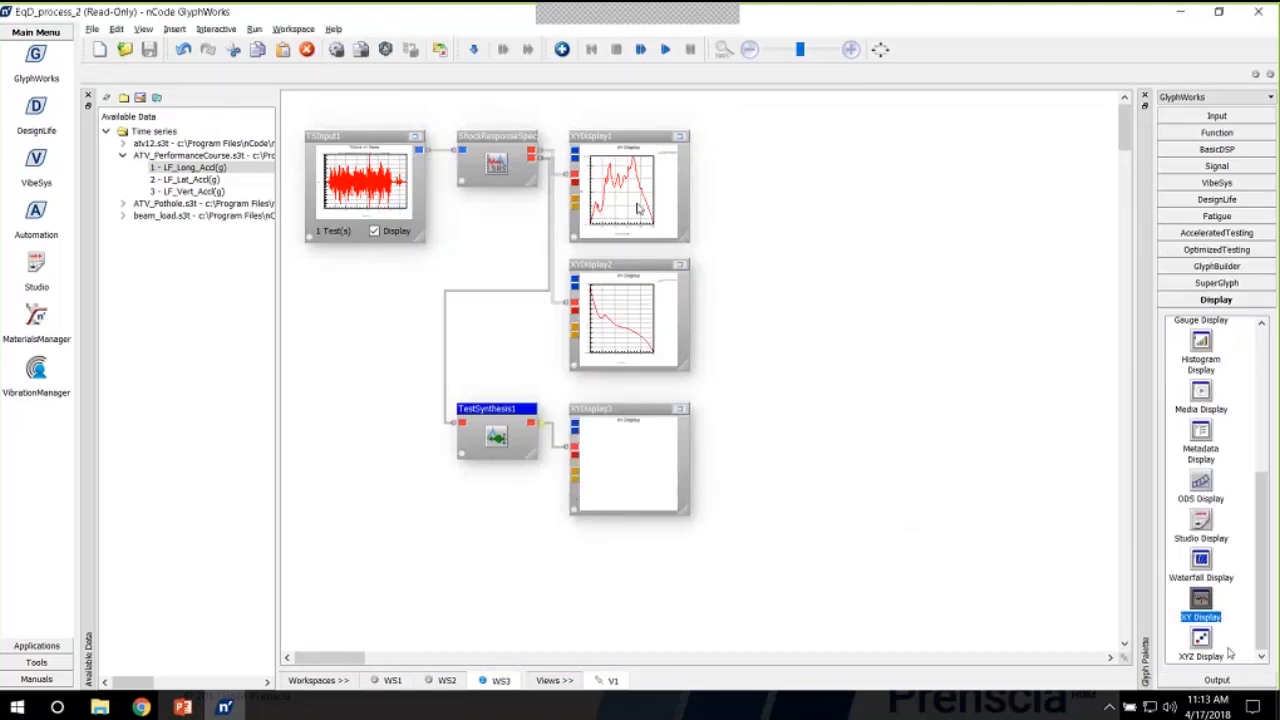
{"action": "left_click", "coordinate": [665, 49]}
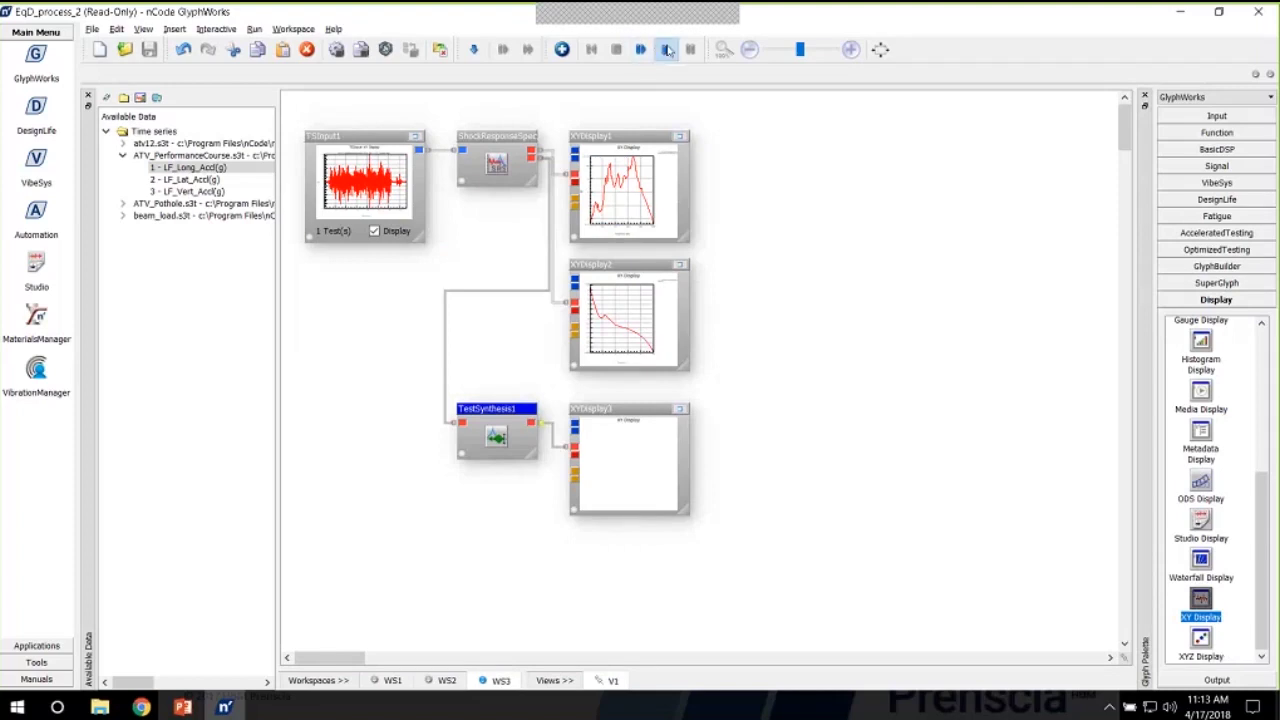
{"action": "left_click", "coordinate": [680, 409]}
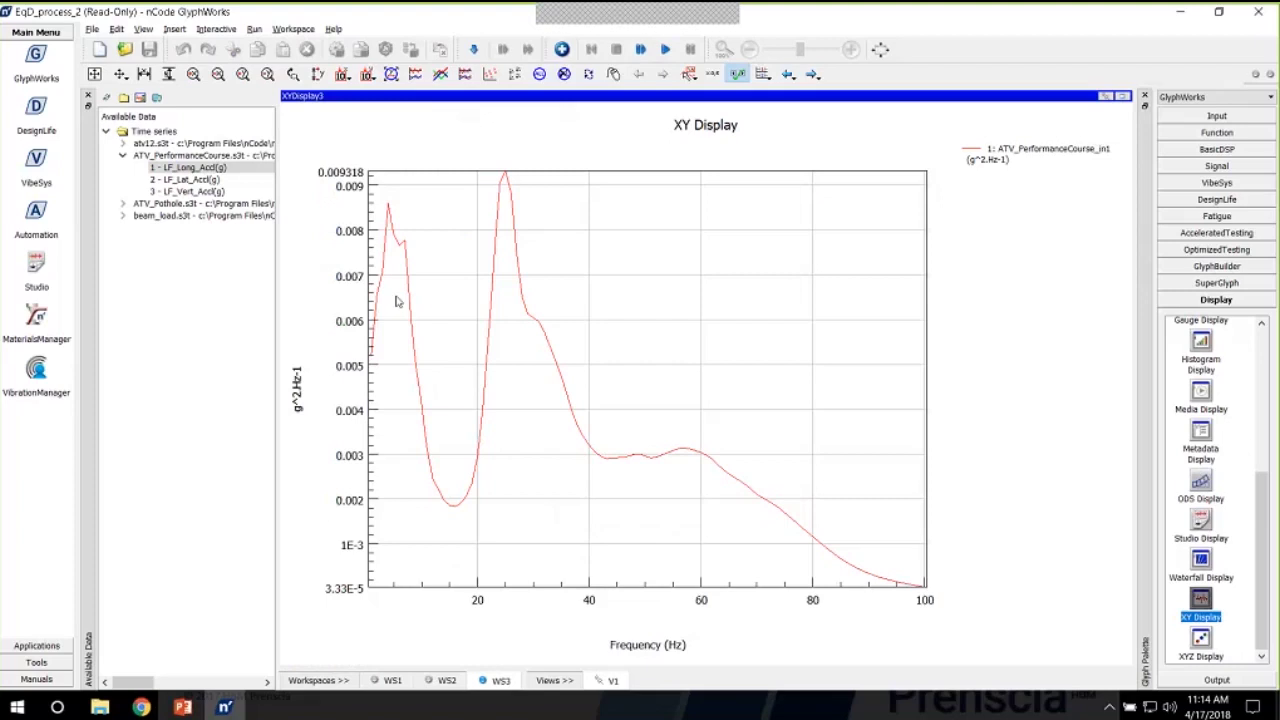
Place X cursors on the PSD curve at about 2.2, 4.3, 14.9, 25.1, 40.7, 57.9 and 85 Hz, and restore XYDisplay3's size
{"action": "left_click", "coordinate": [690, 76]}
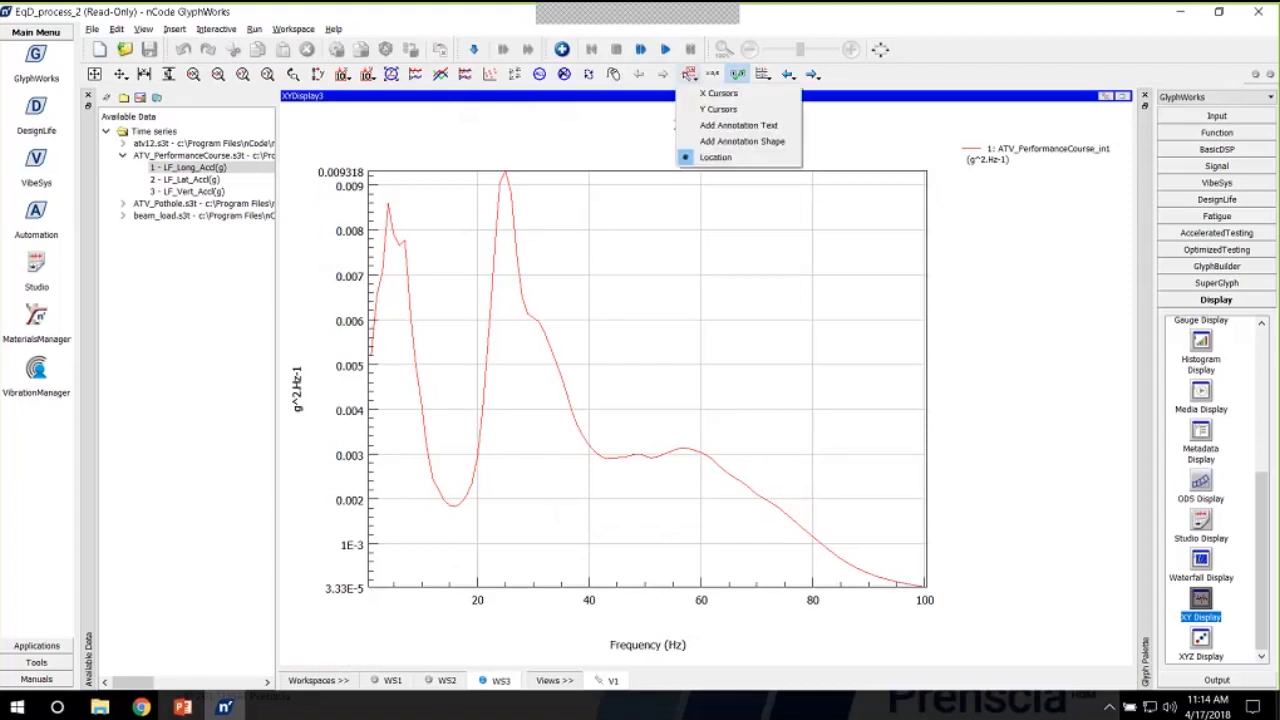
{"action": "left_click", "coordinate": [695, 97]}
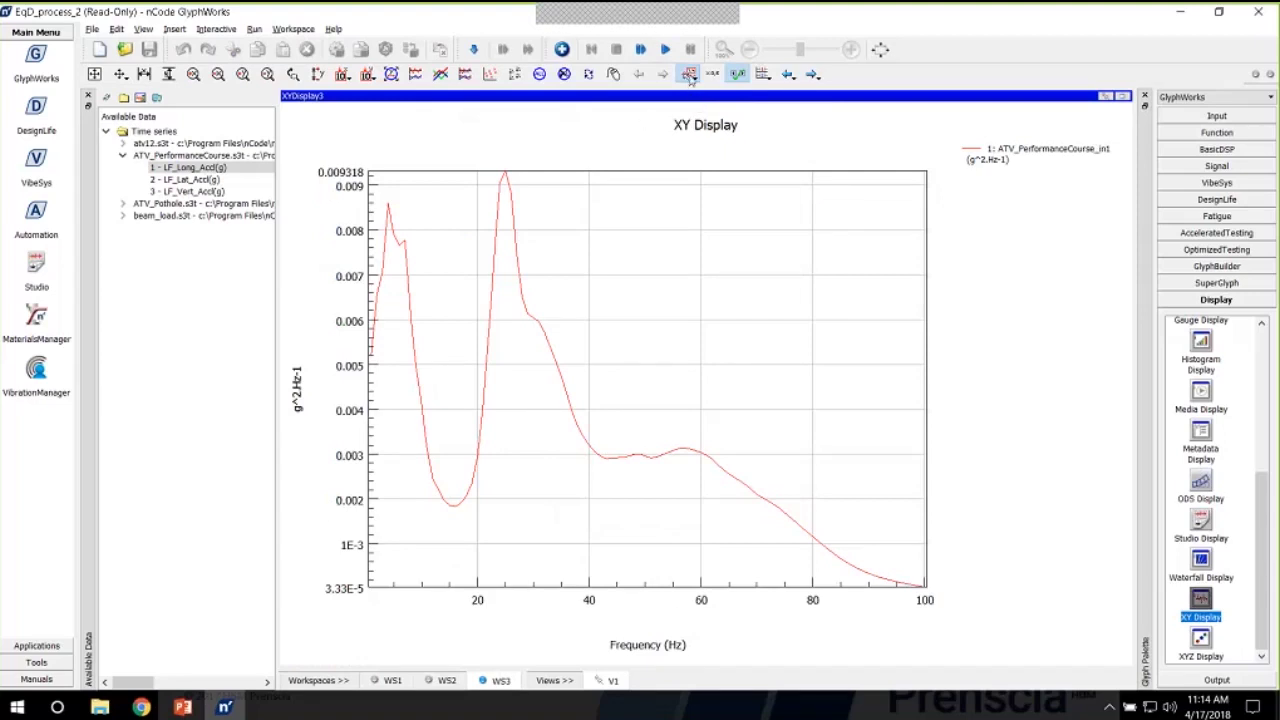
{"action": "left_click", "coordinate": [379, 289]}
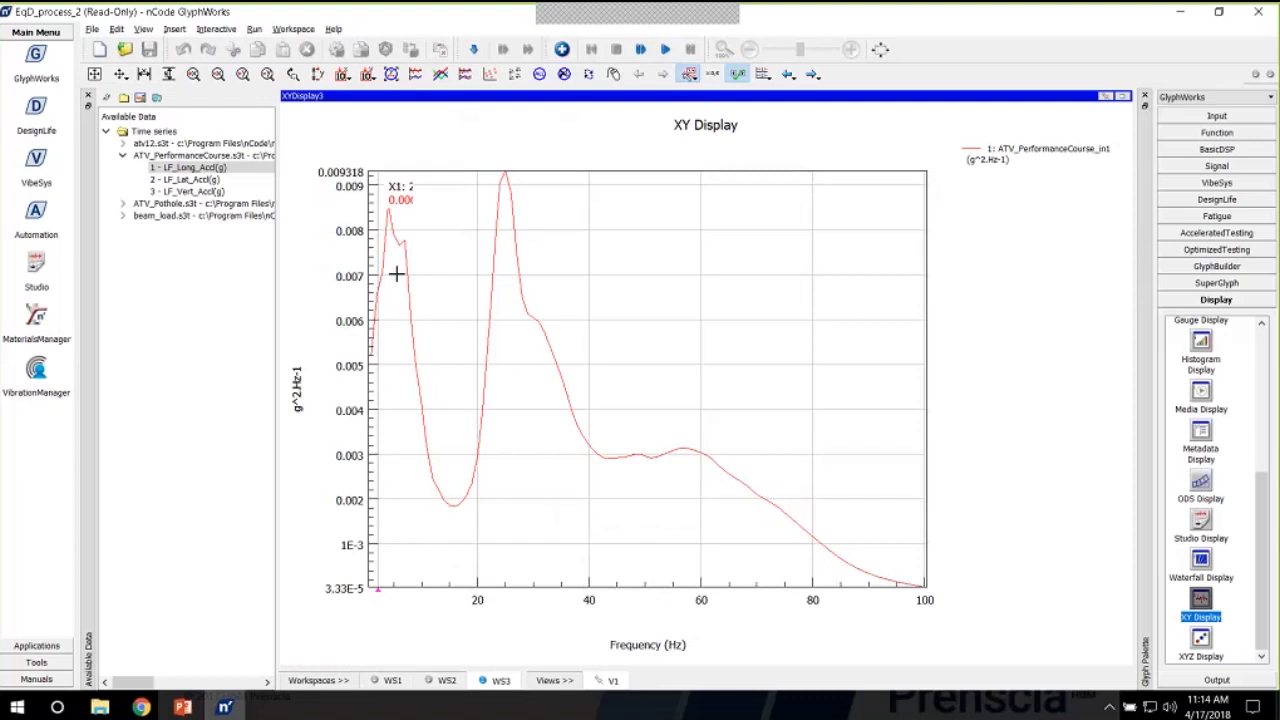
{"action": "left_click", "coordinate": [396, 273]}
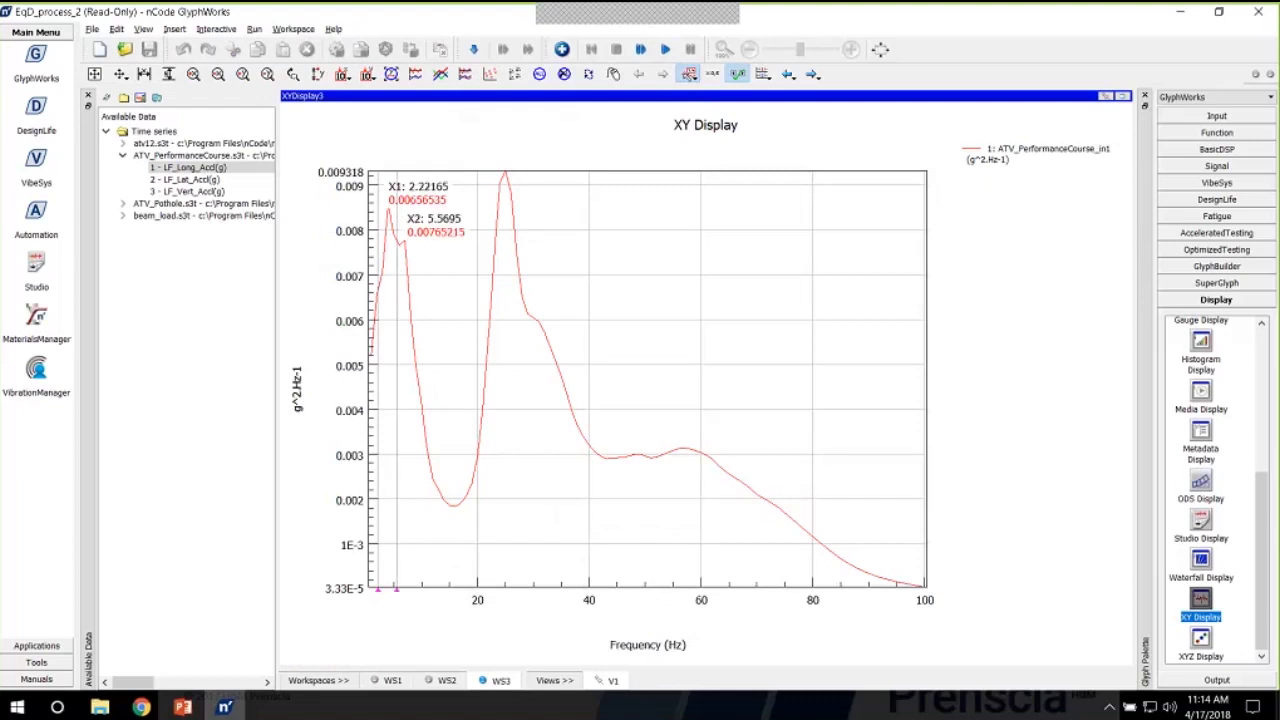
{"action": "left_click", "coordinate": [449, 494]}
{"action": "left_click", "coordinate": [505, 262]}
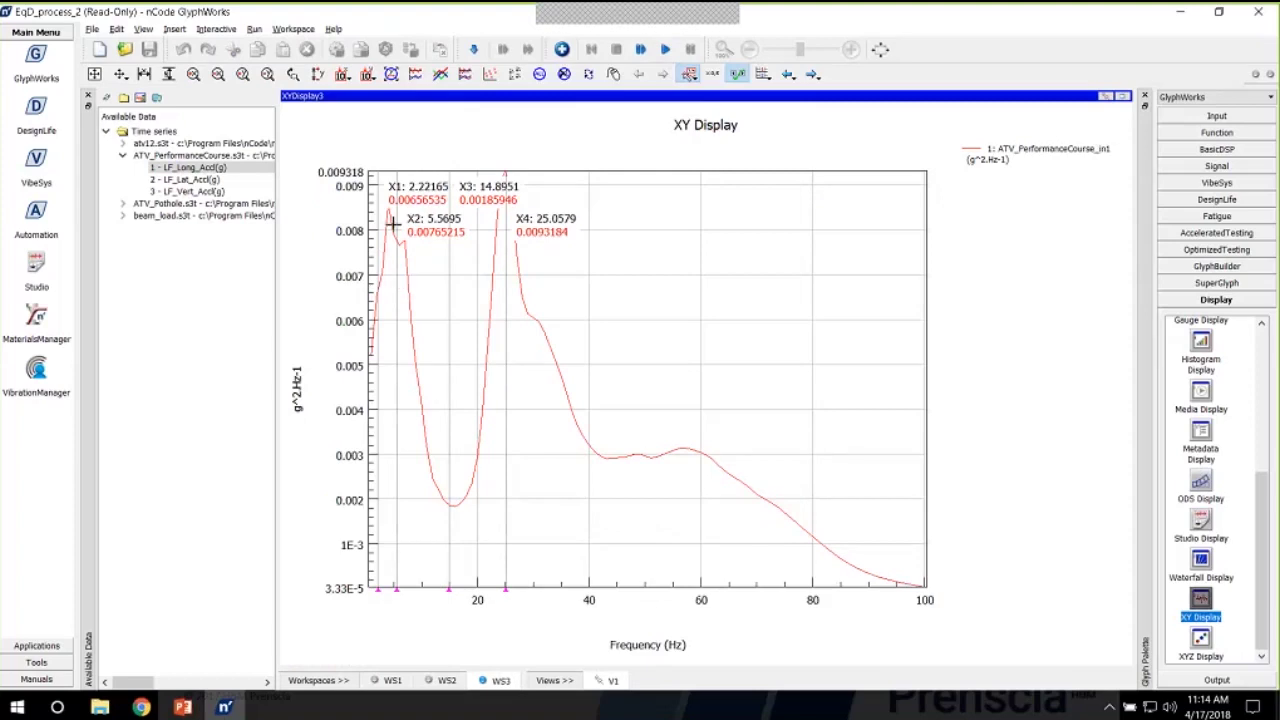
{"action": "left_click_drag", "start_coordinate": [396, 590], "coordinate": [390, 594]}
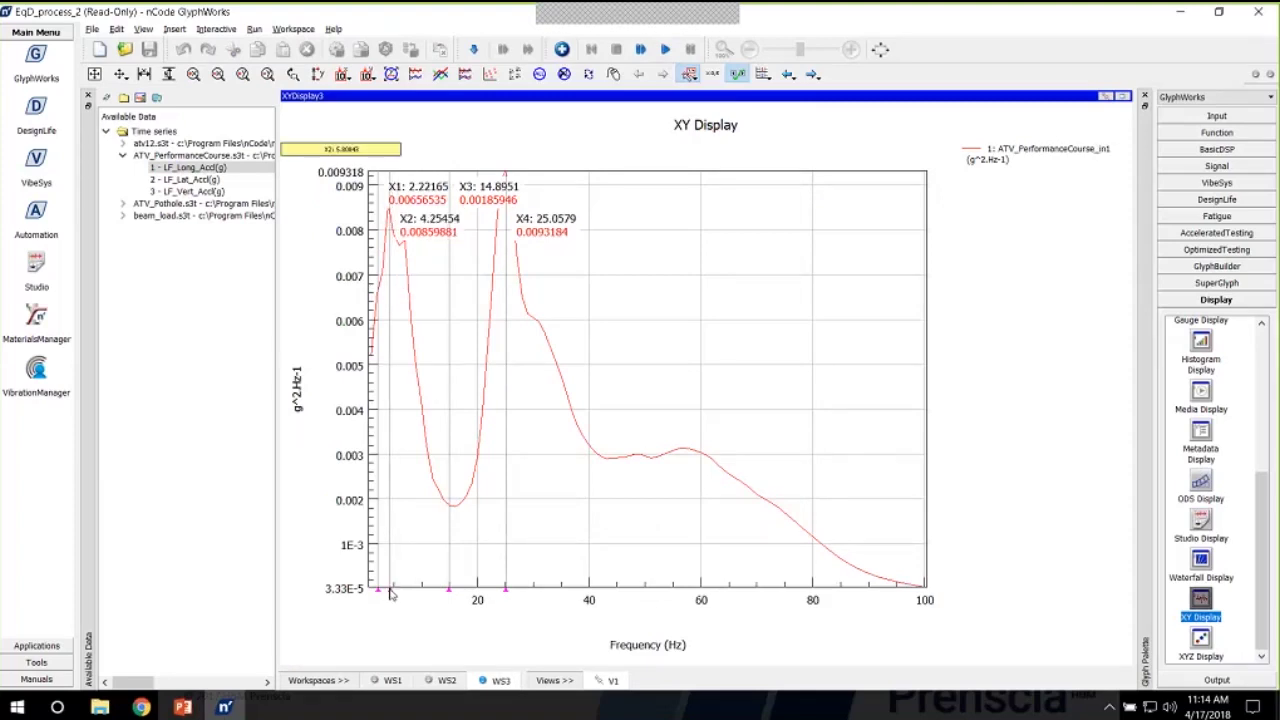
{"action": "left_click", "coordinate": [592, 500]}
{"action": "left_click", "coordinate": [690, 452]}
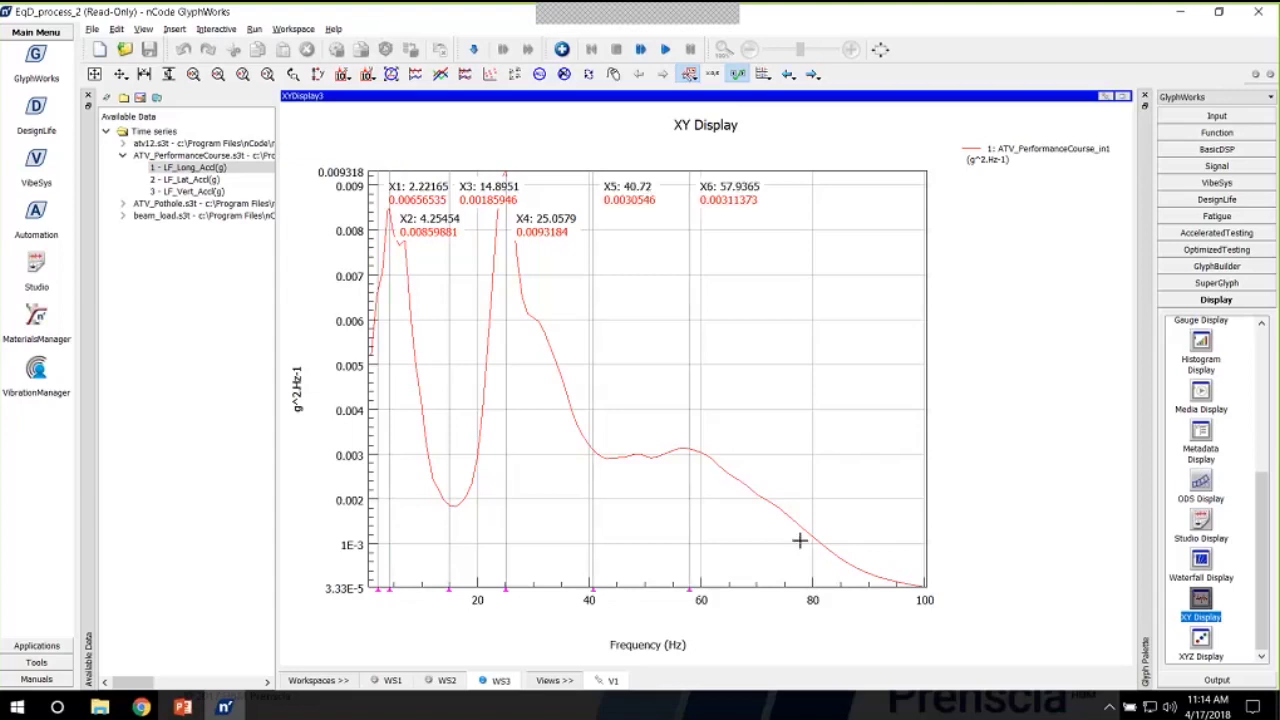
{"action": "left_click", "coordinate": [840, 563]}
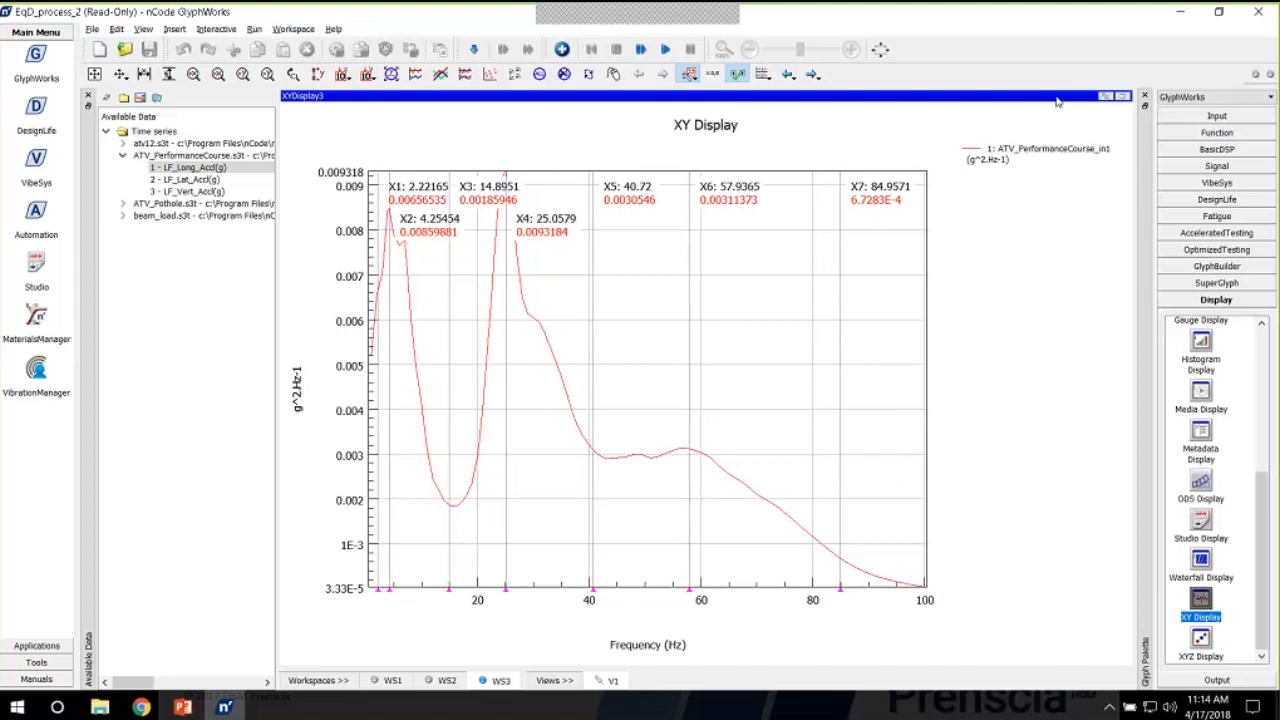
{"action": "left_click", "coordinate": [1124, 97]}
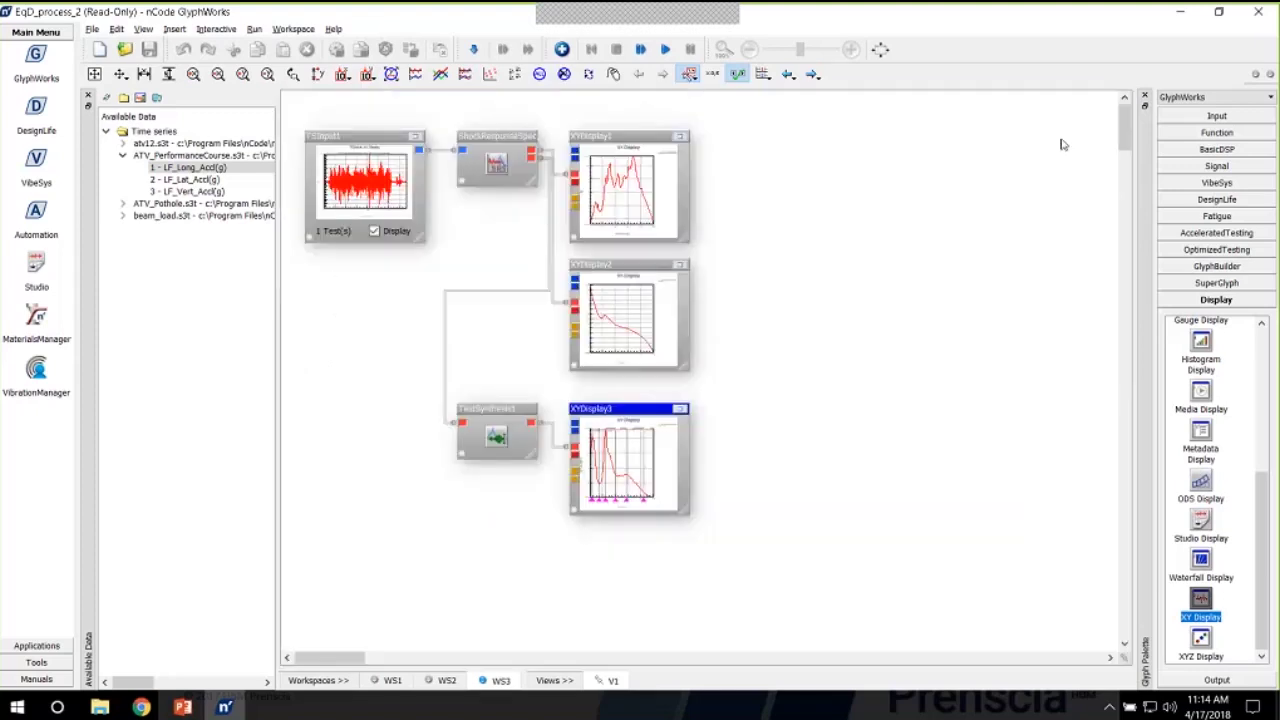
Set XYDisplay3's advanced CursorOutput property to OutputPipe
{"action": "double_click", "coordinate": [639, 423]}
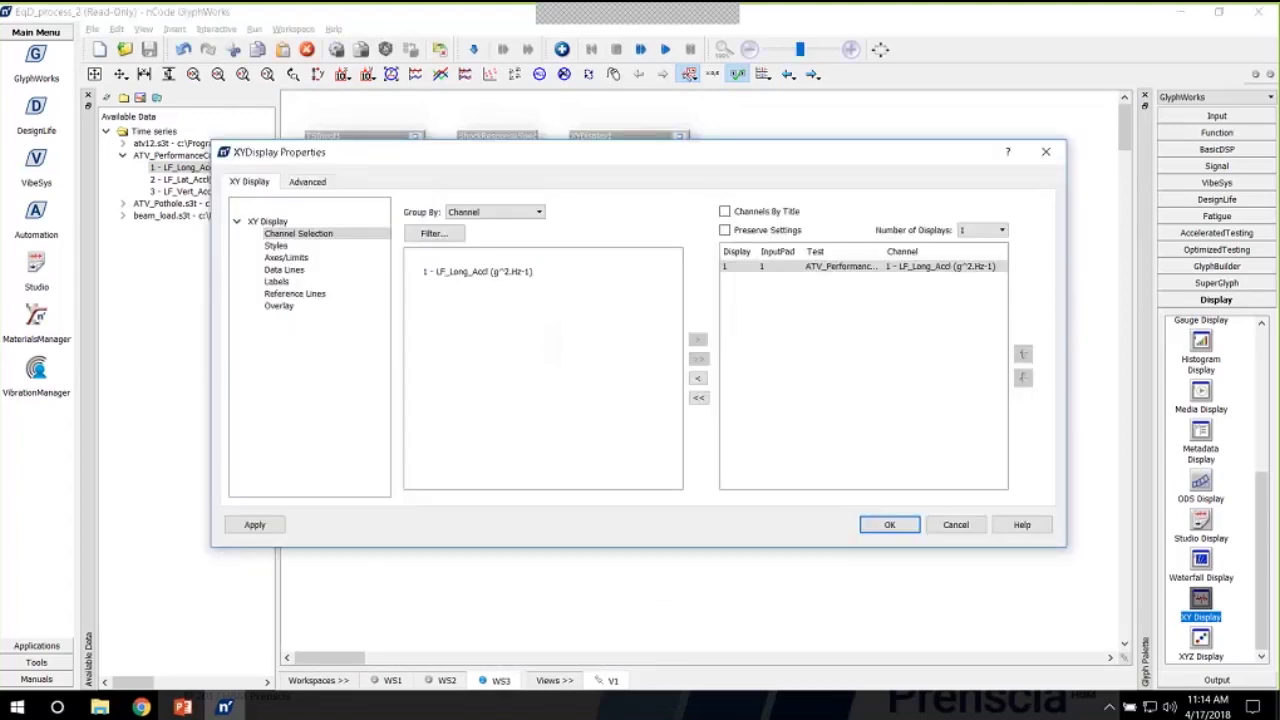
{"action": "left_click", "coordinate": [307, 181]}
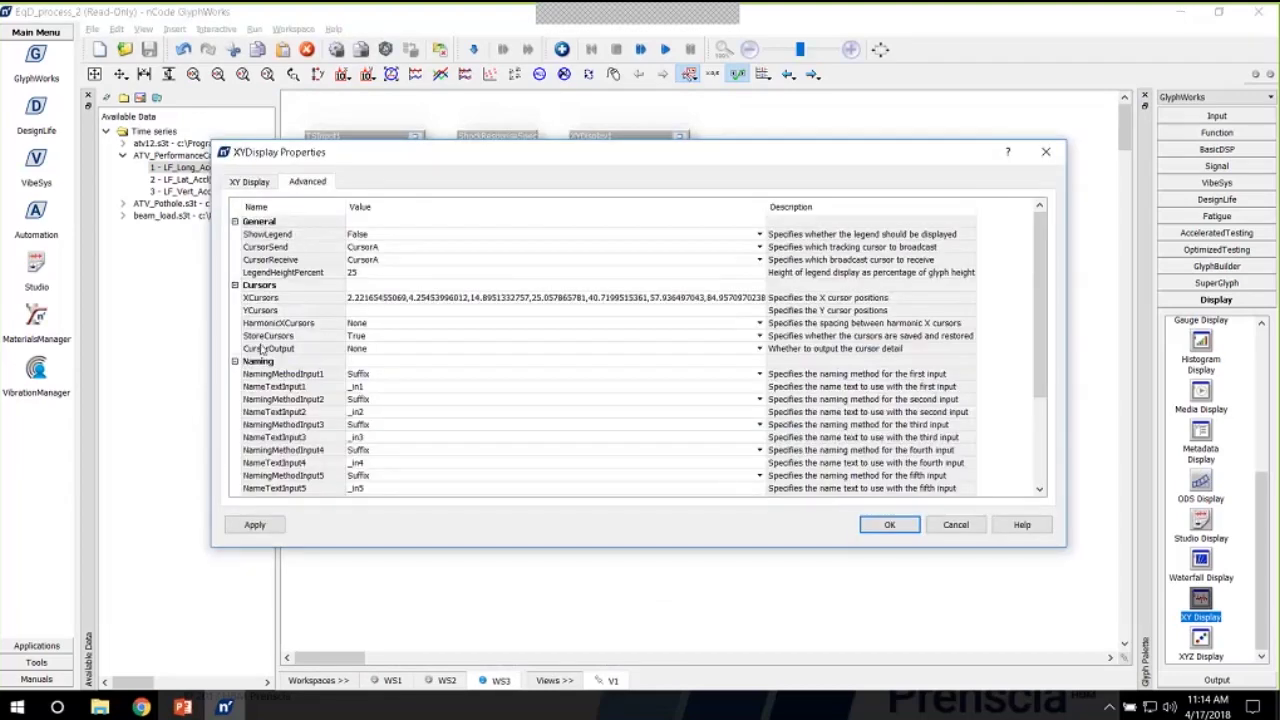
{"action": "left_click", "coordinate": [560, 348]}
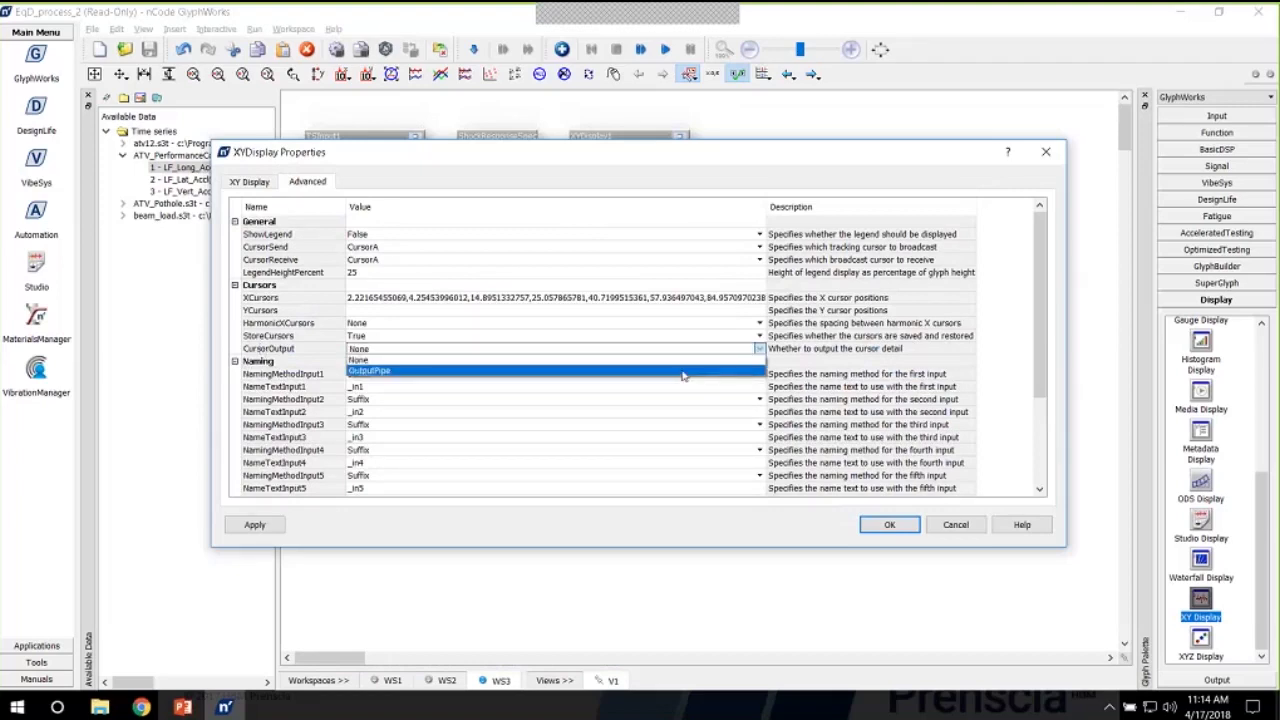
{"action": "left_click", "coordinate": [683, 374]}
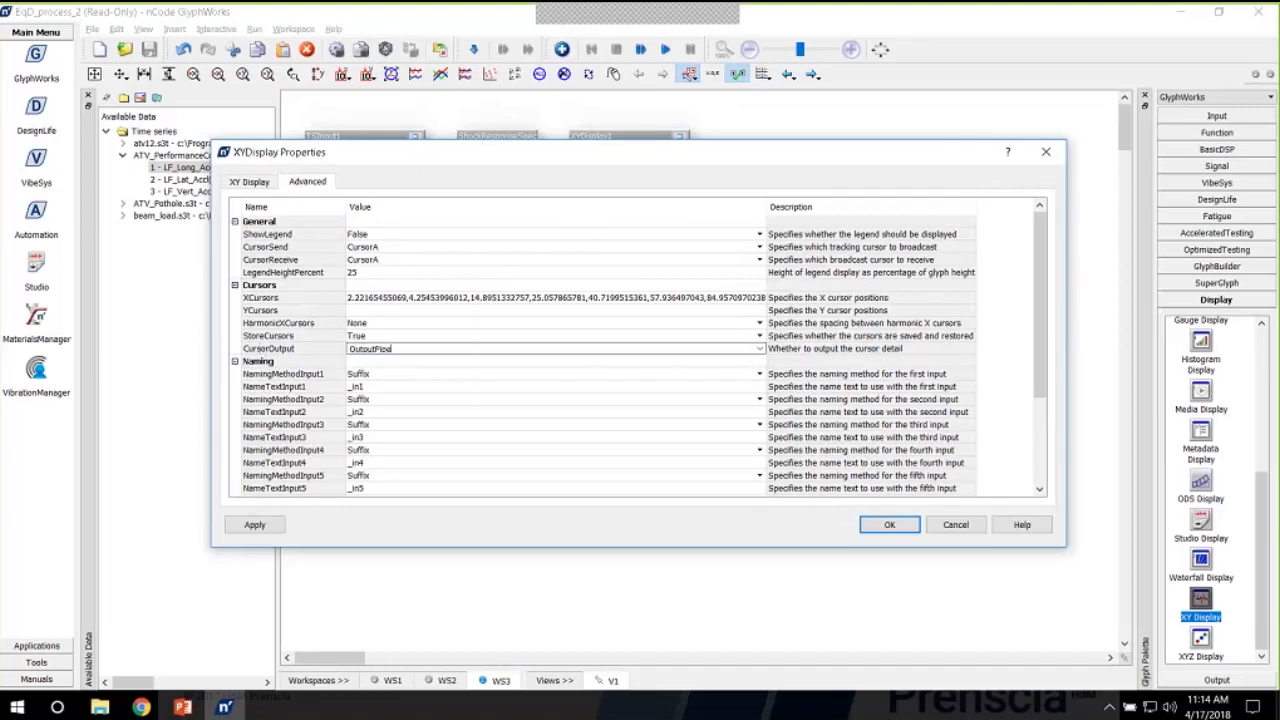
{"action": "left_click", "coordinate": [888, 526]}
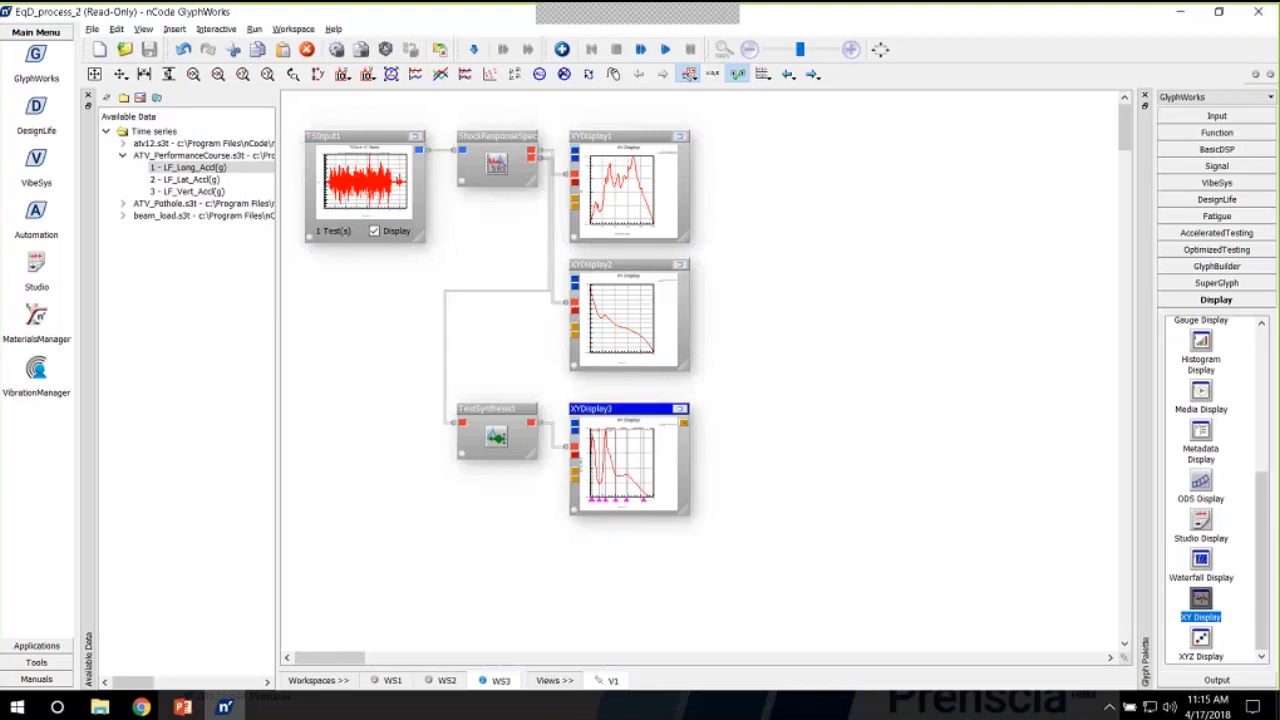
Add a DataValues Display fed by XYDisplay3's cursor output, run the process, and enlarge the table to show all its columns
{"action": "scroll", "coordinate": [1222, 420], "scroll_direction": "up", "scroll_amount": 5}
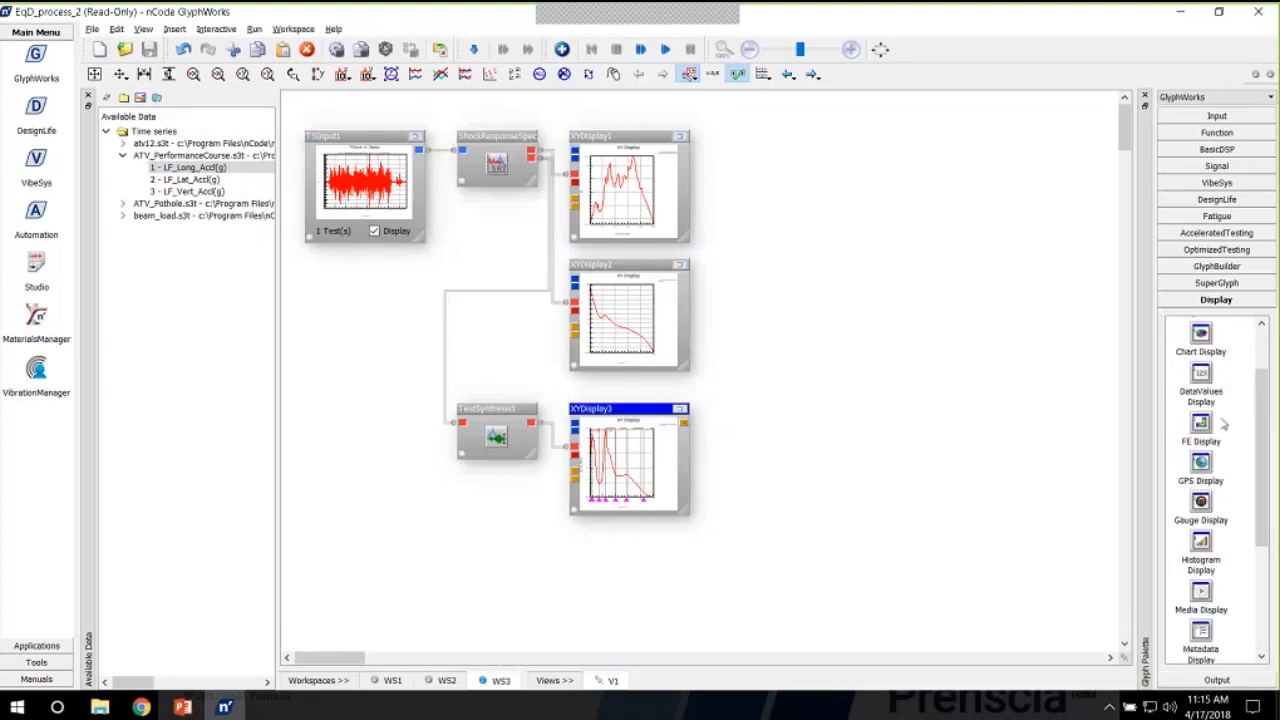
{"action": "left_click_drag", "start_coordinate": [1200, 450], "coordinate": [800, 448]}
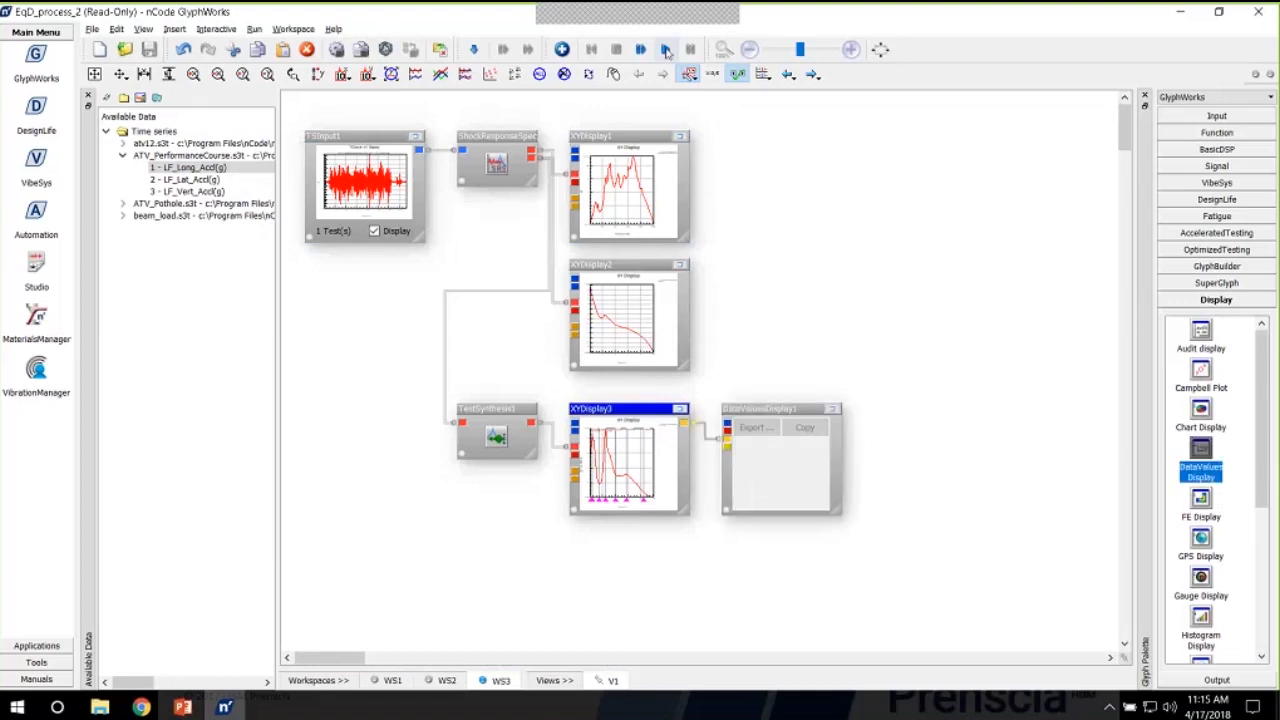
{"action": "left_click", "coordinate": [665, 50]}
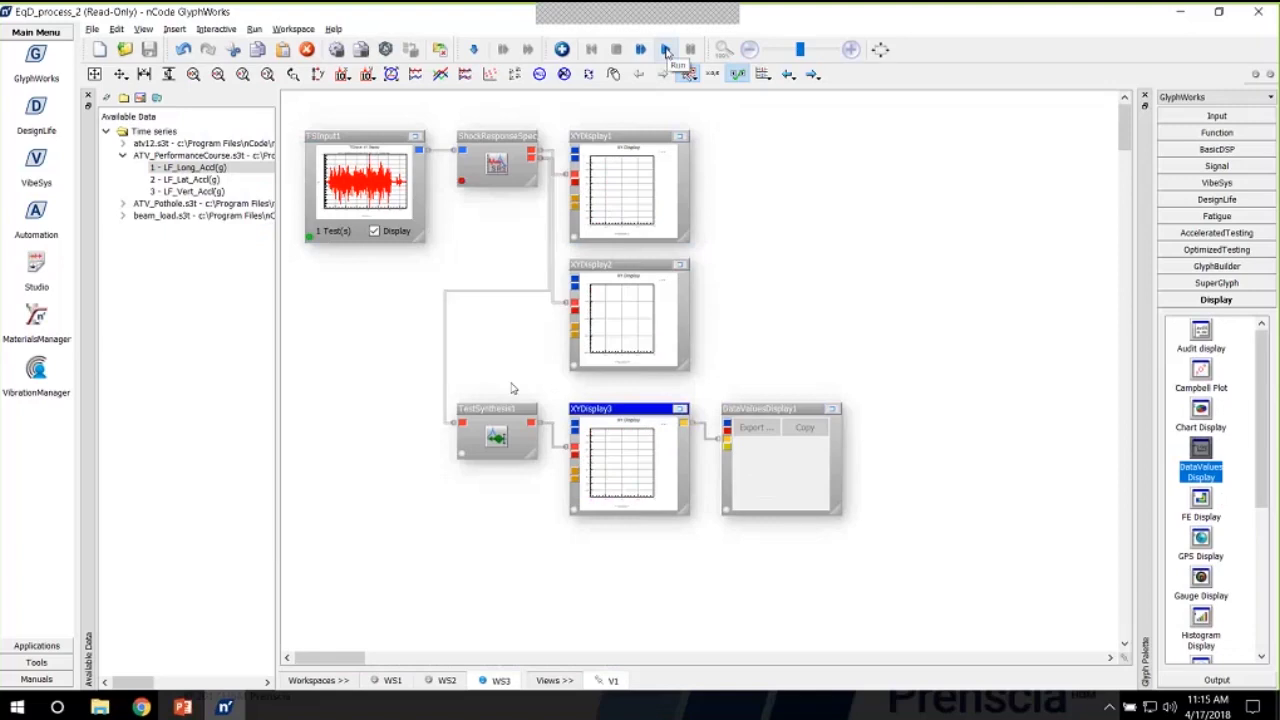
{"action": "left_click_drag", "start_coordinate": [841, 517], "coordinate": [1024, 647]}
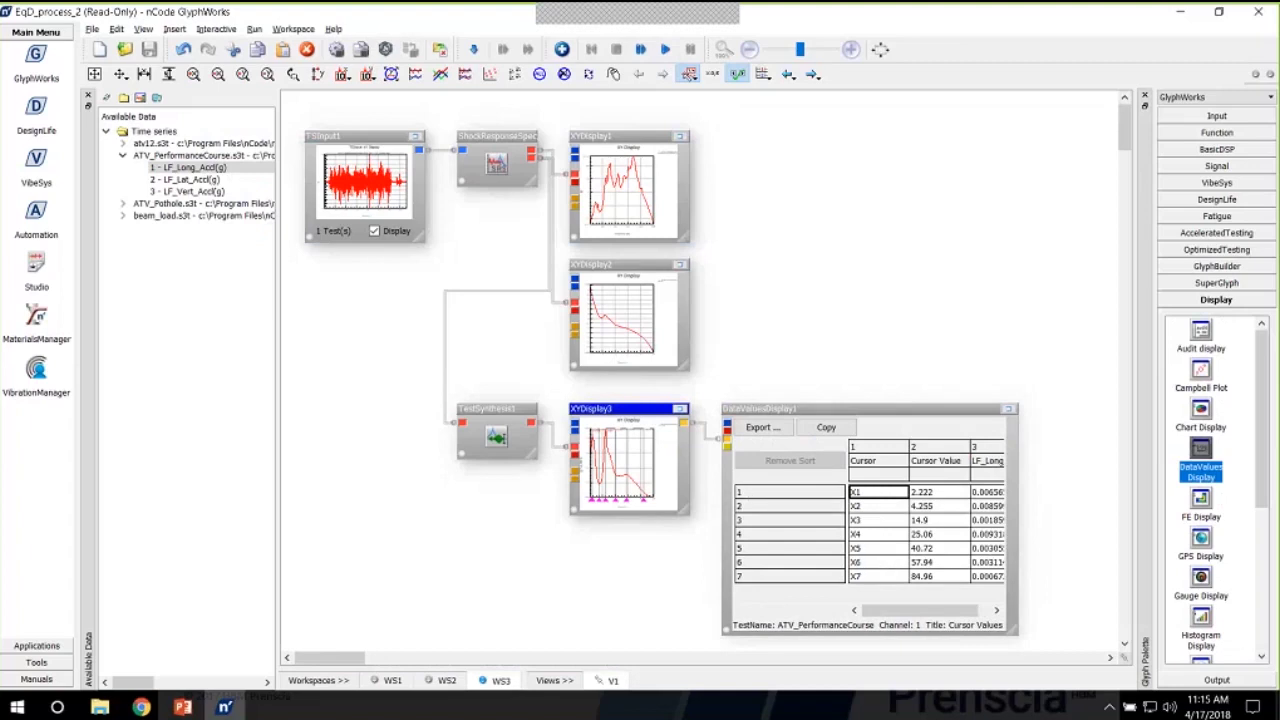
{"action": "left_click_drag", "start_coordinate": [1017, 633], "coordinate": [1048, 633]}
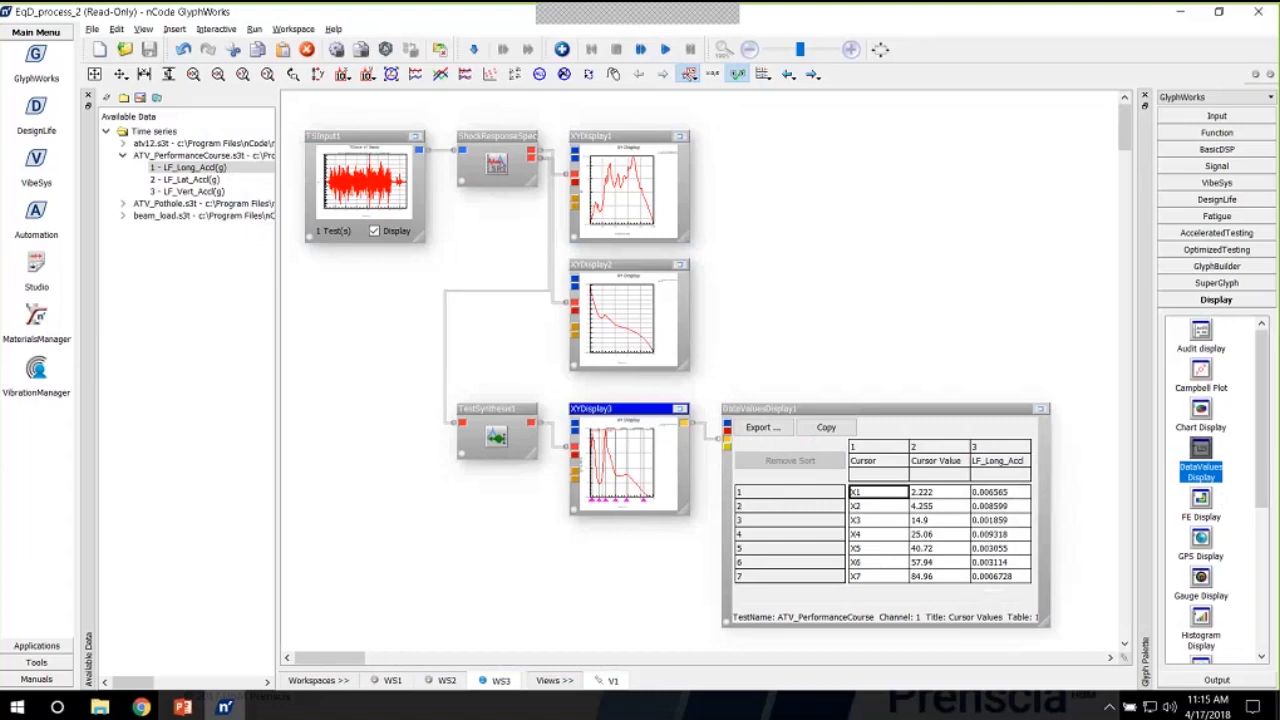
Add a MultiColumn Output glyph fed by XYDisplay3's cursor output and review its file format options, including CSV, without changing the format
{"action": "left_click", "coordinate": [1212, 679]}
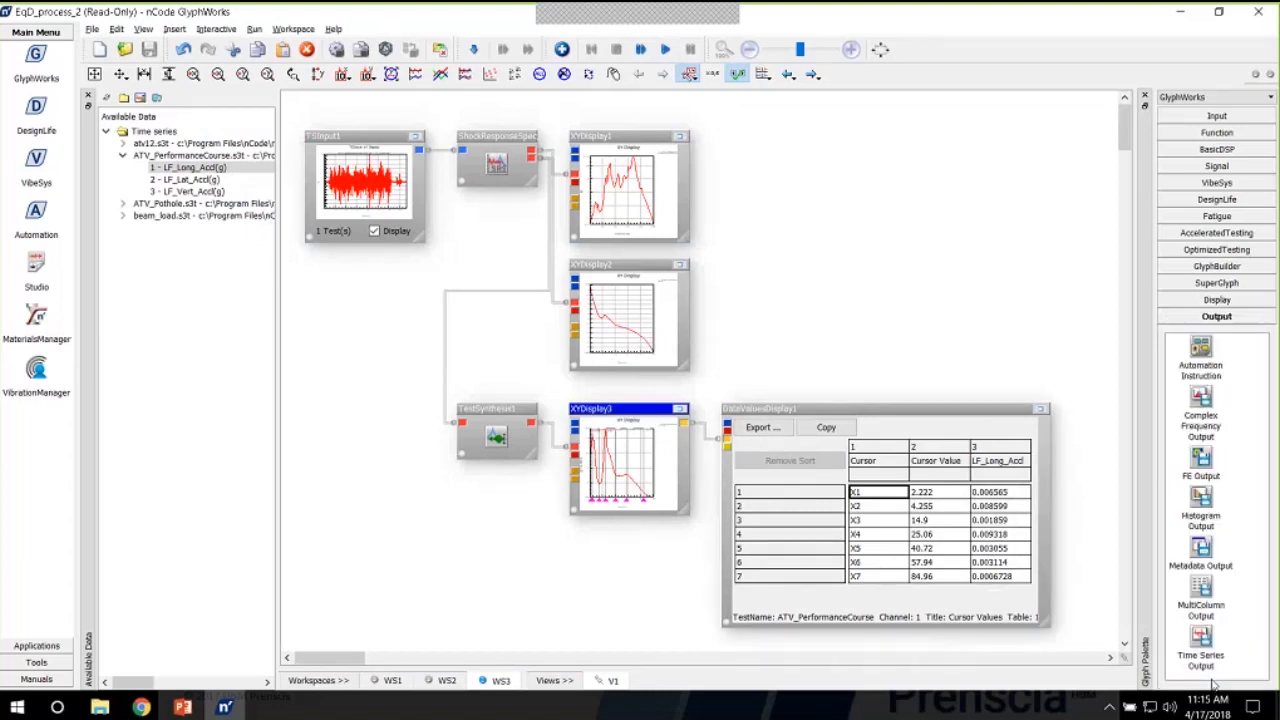
{"action": "left_click_drag", "start_coordinate": [1201, 592], "coordinate": [756, 326]}
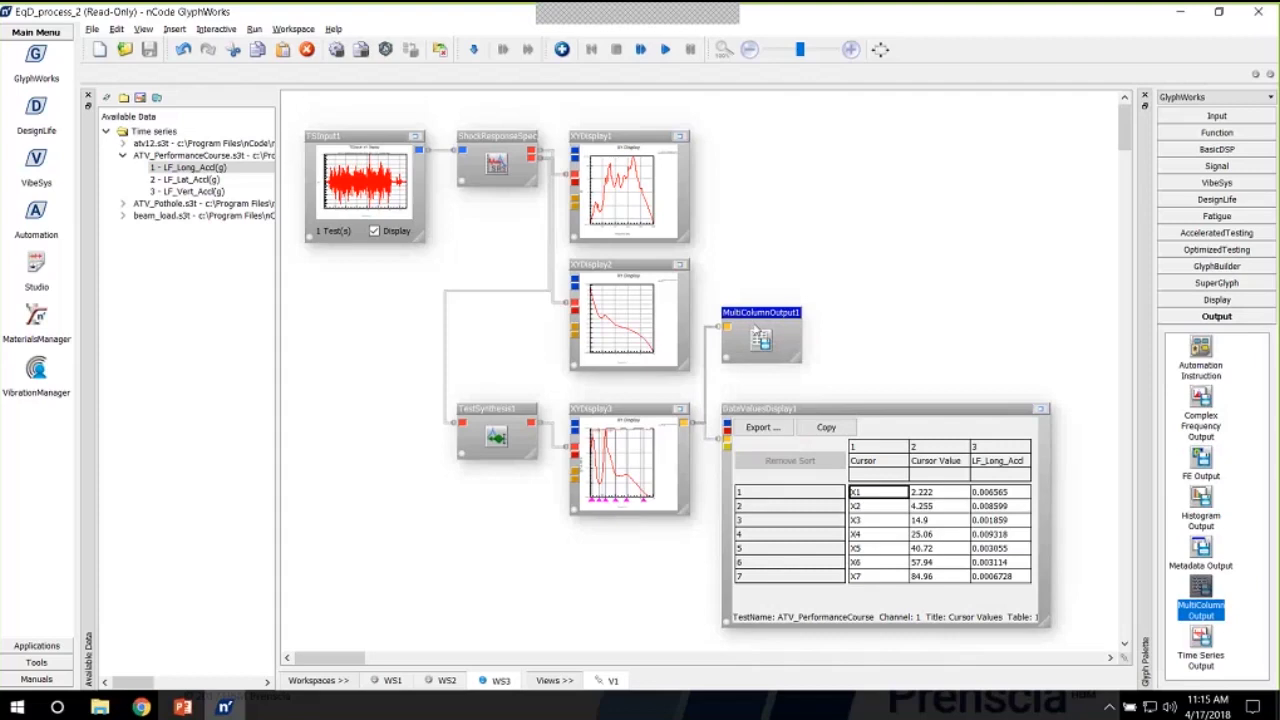
{"action": "double_click", "coordinate": [752, 318]}
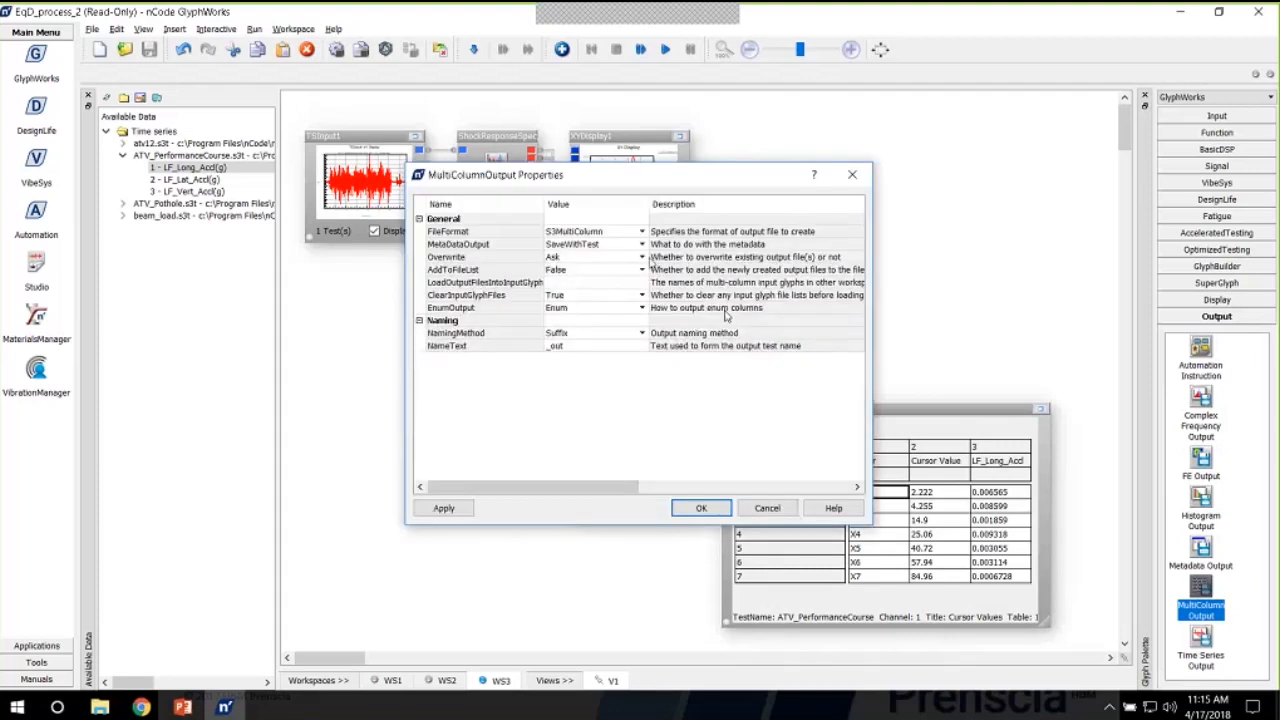
{"action": "left_click", "coordinate": [641, 231]}
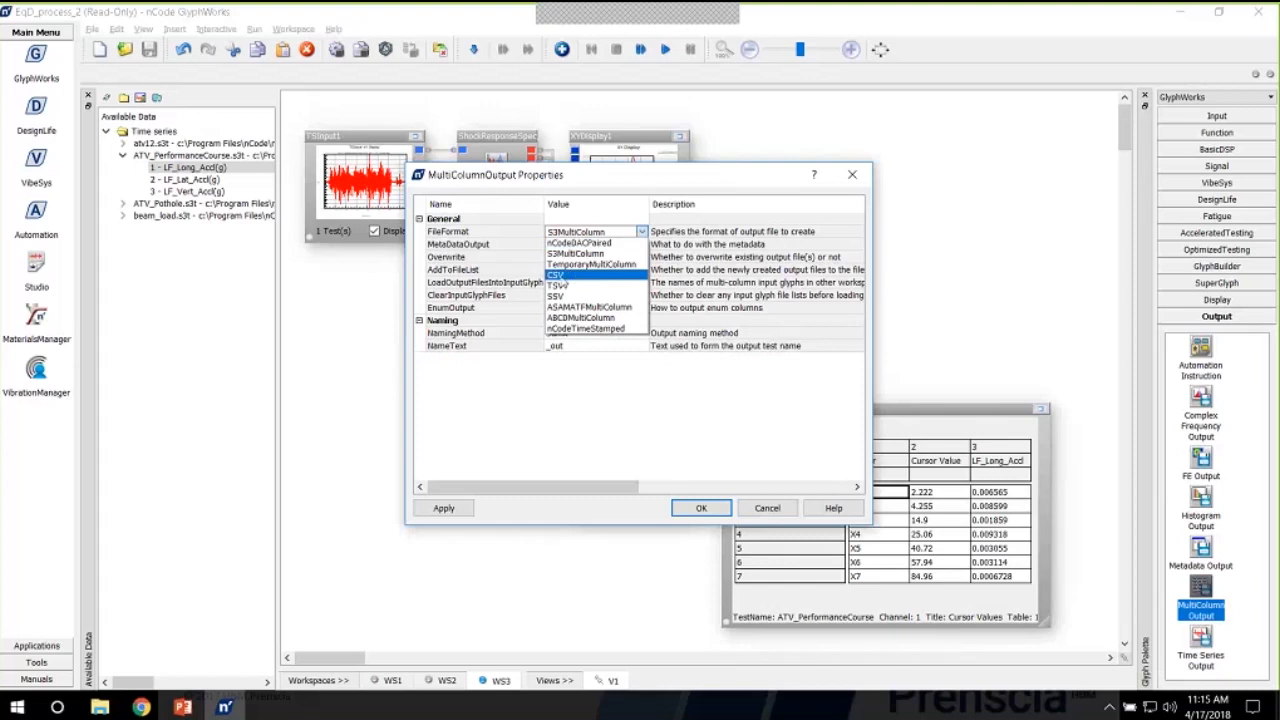
{"action": "left_click", "coordinate": [767, 509]}
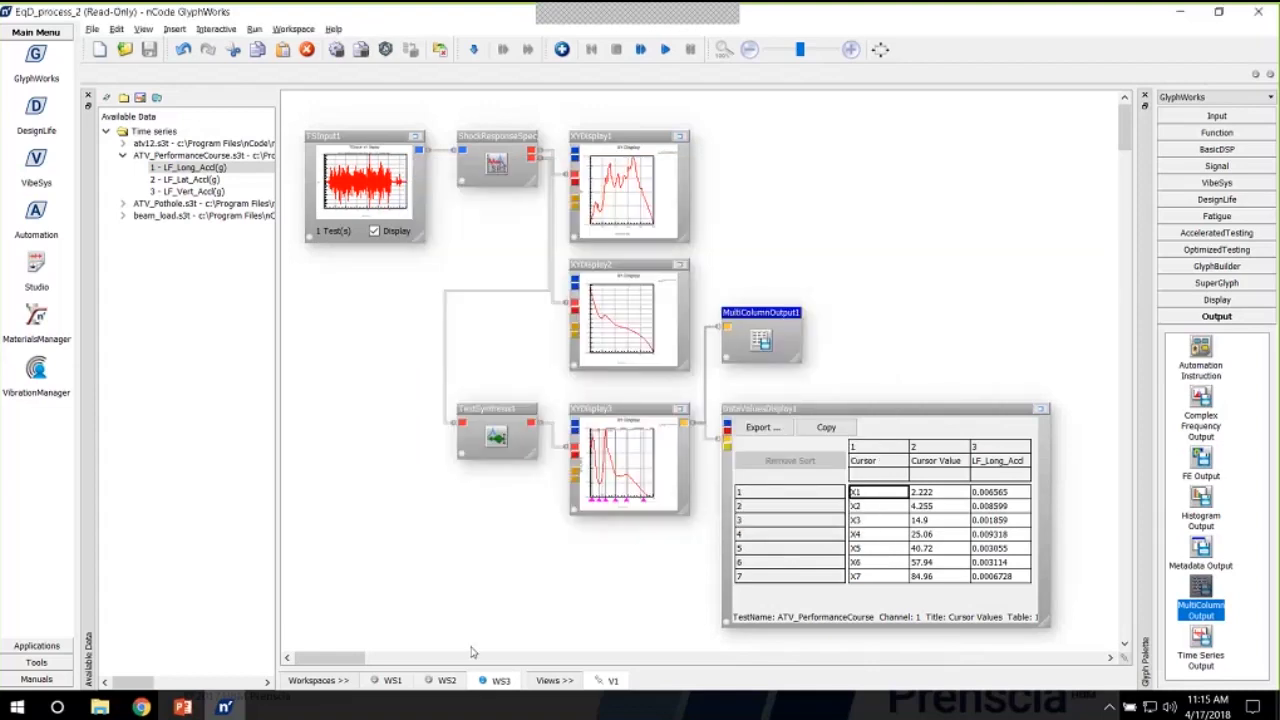
{"action": "key", "text": "alt+Tab"}
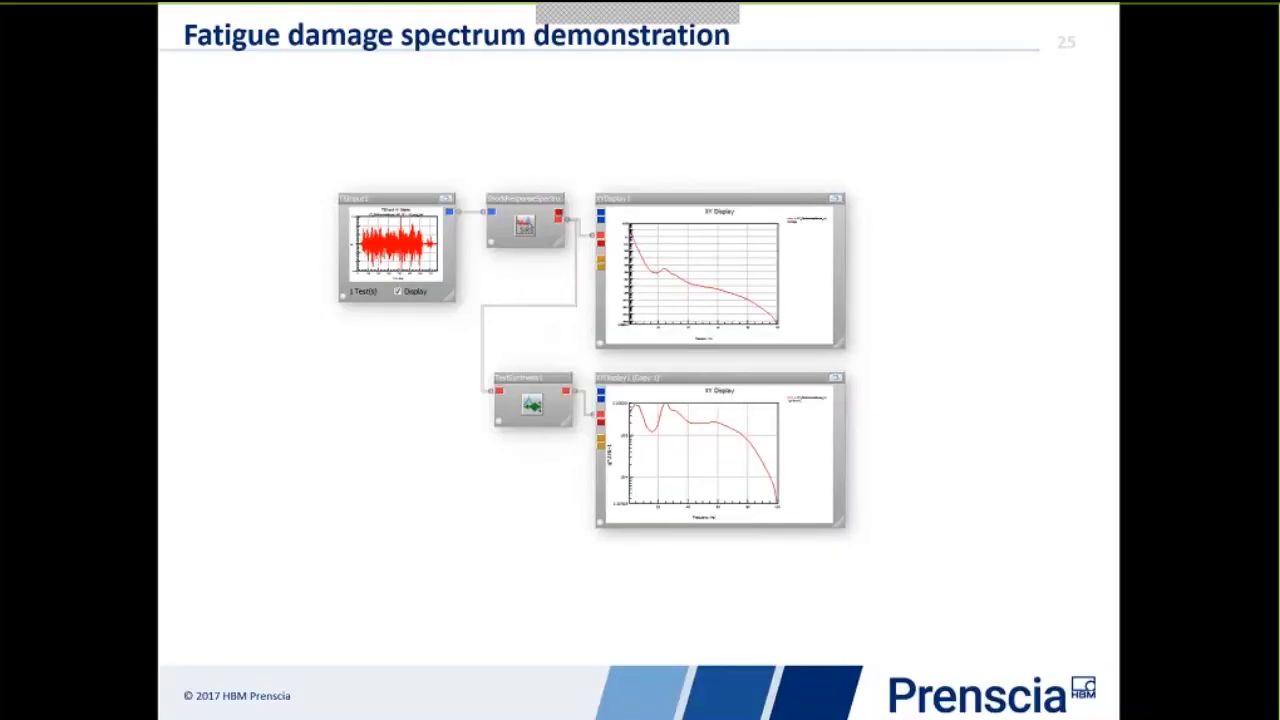
{"action": "left_click", "coordinate": [455, 393]}
{"action": "left_click", "coordinate": [455, 393]}
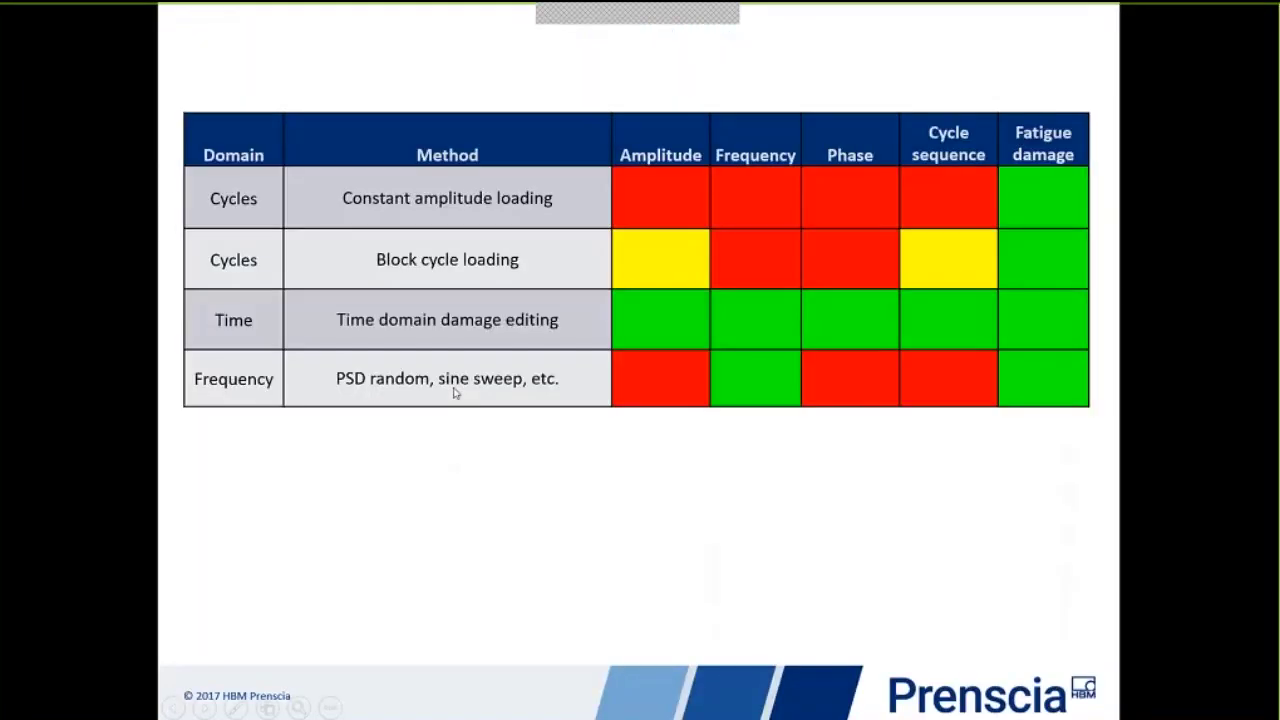